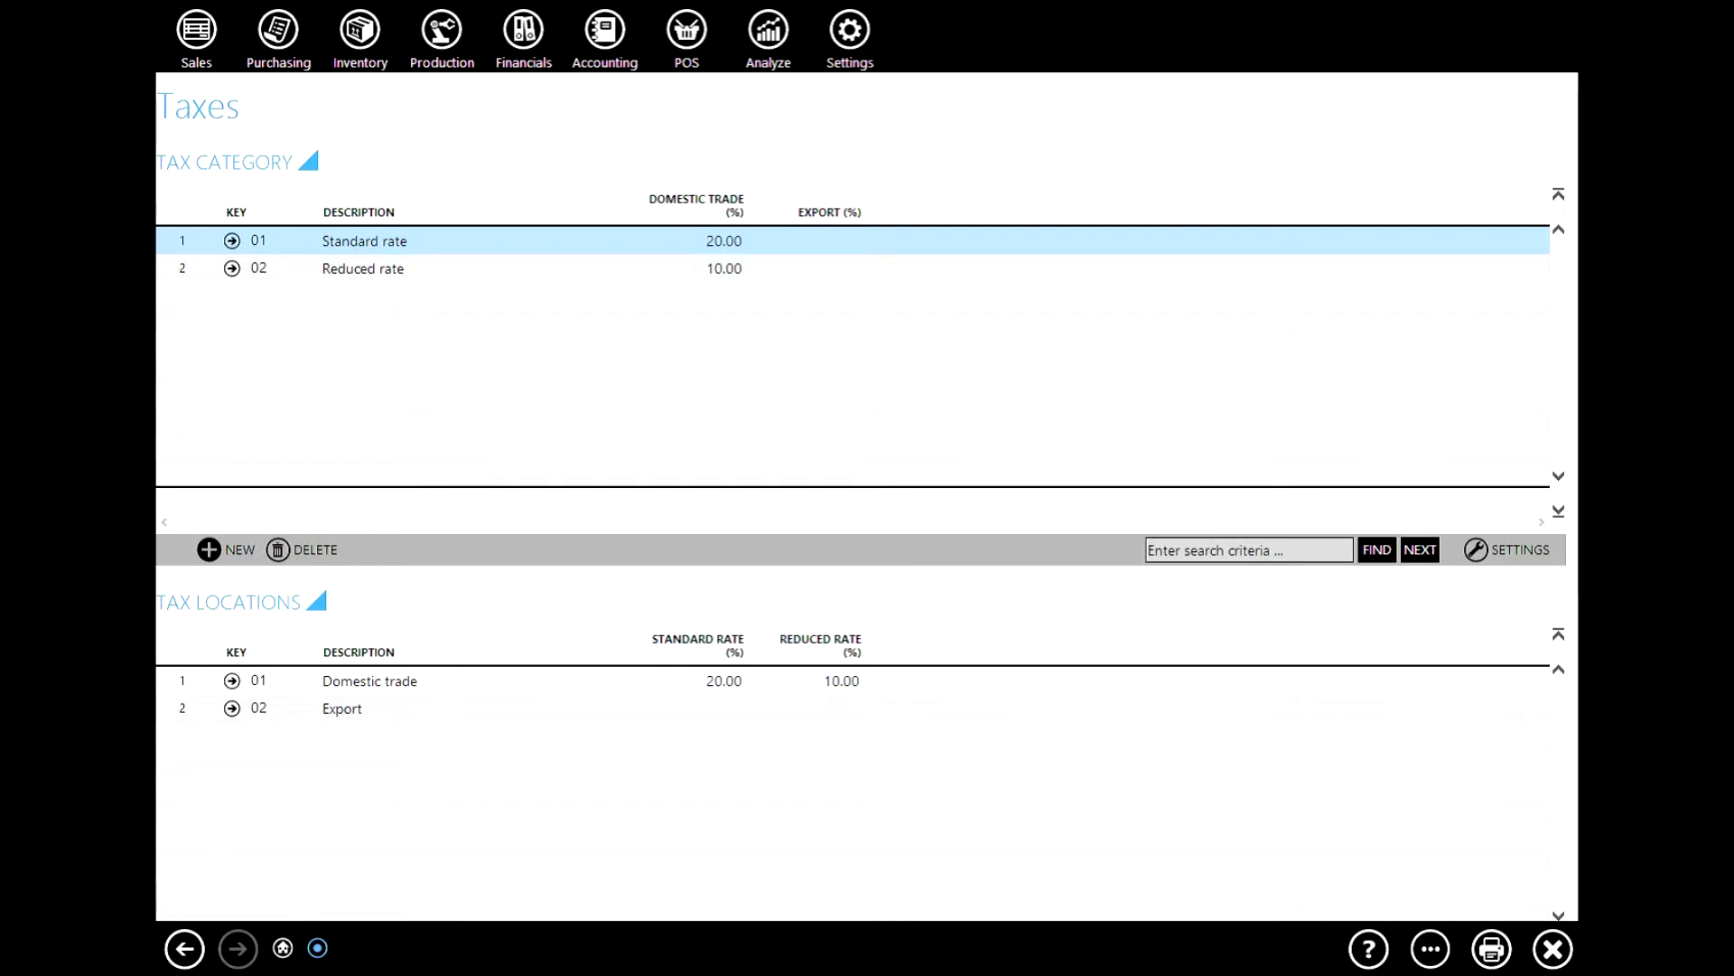
- Collapse the tax sections and examine the tax category and tax locations lists
click(308, 161)
click(316, 210)
click(332, 259)
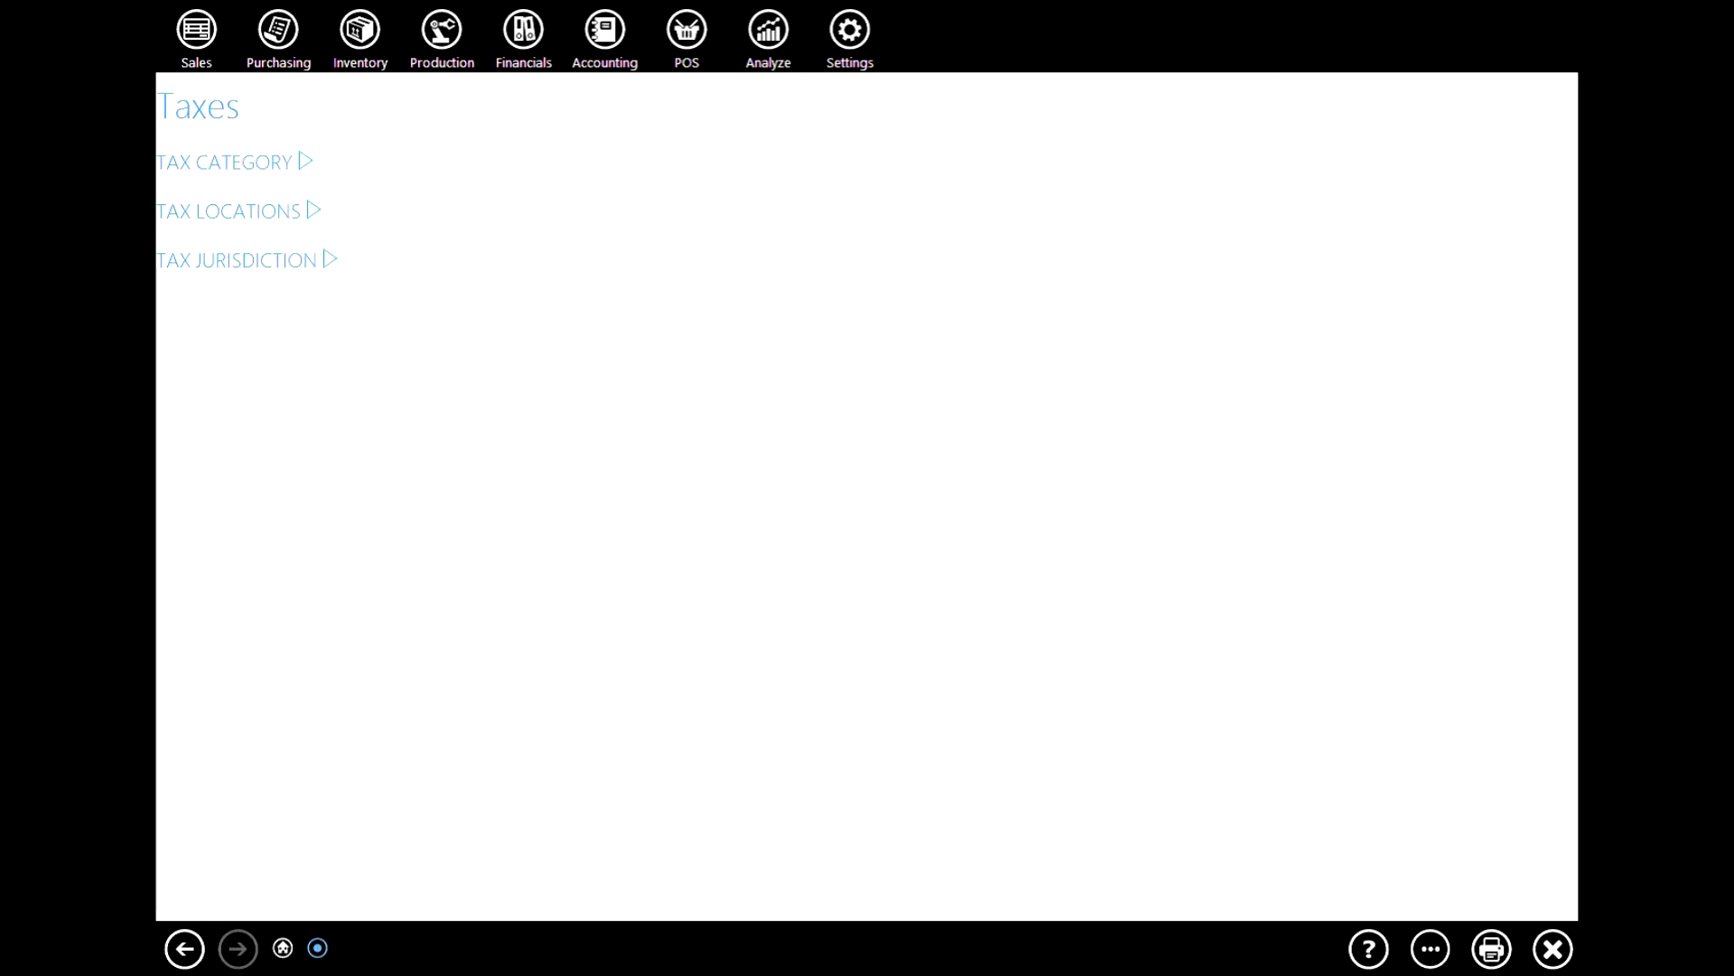
click(306, 162)
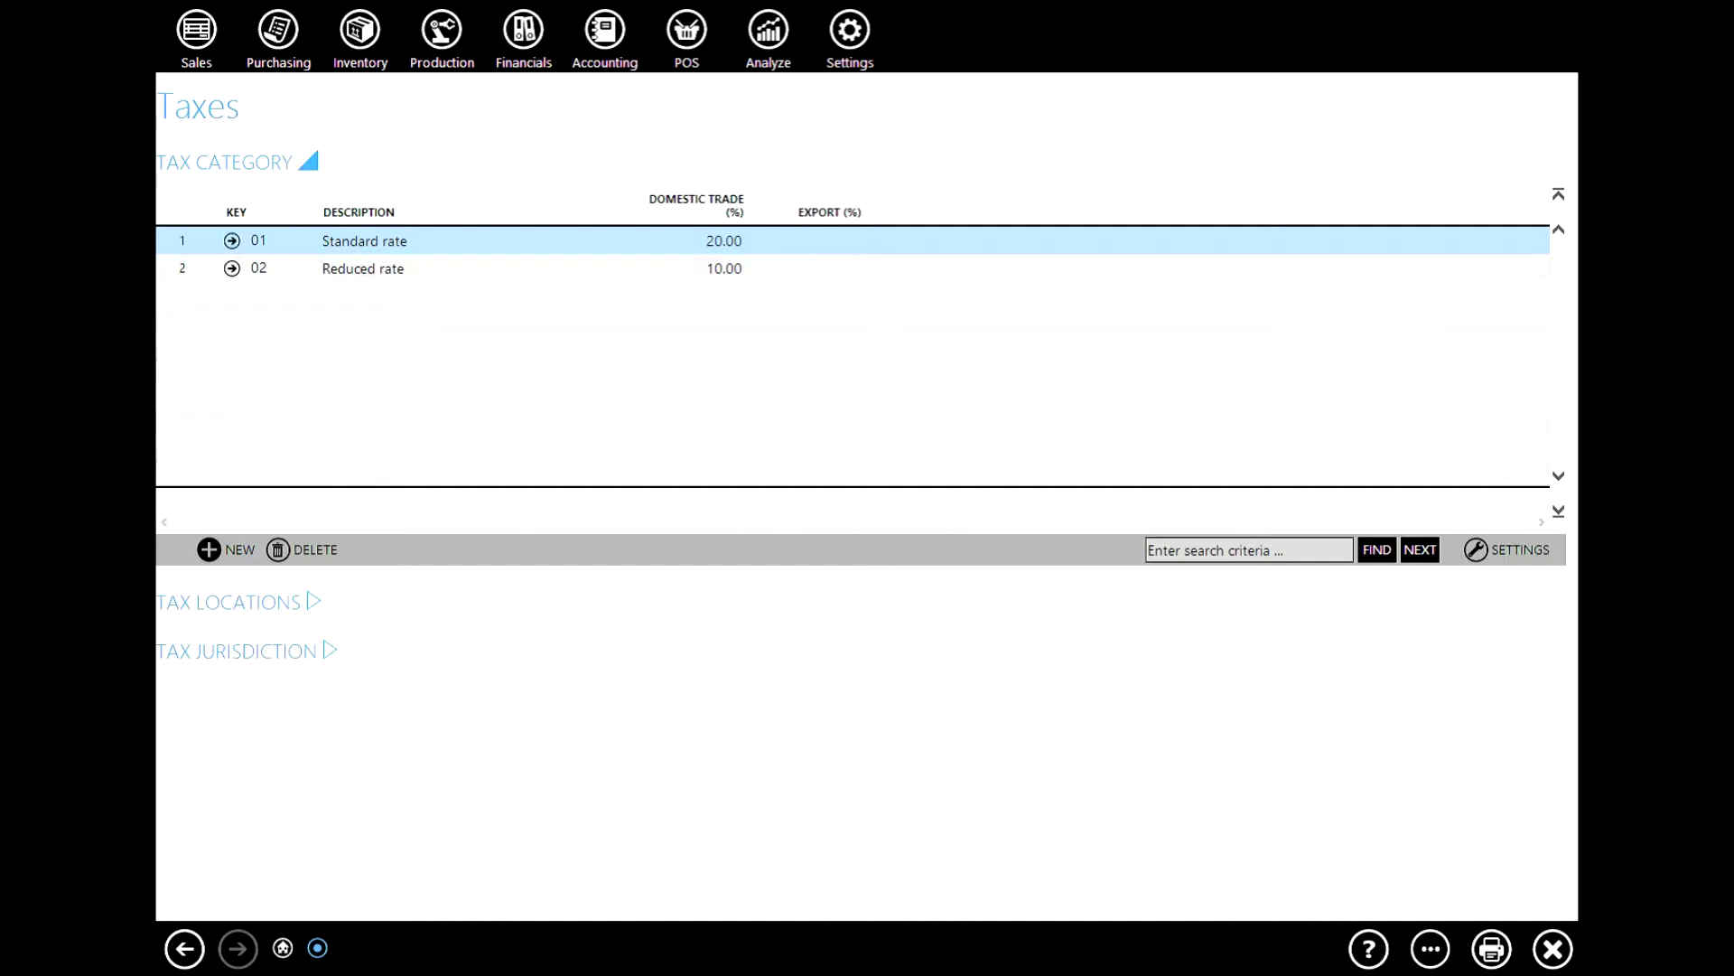
click(312, 600)
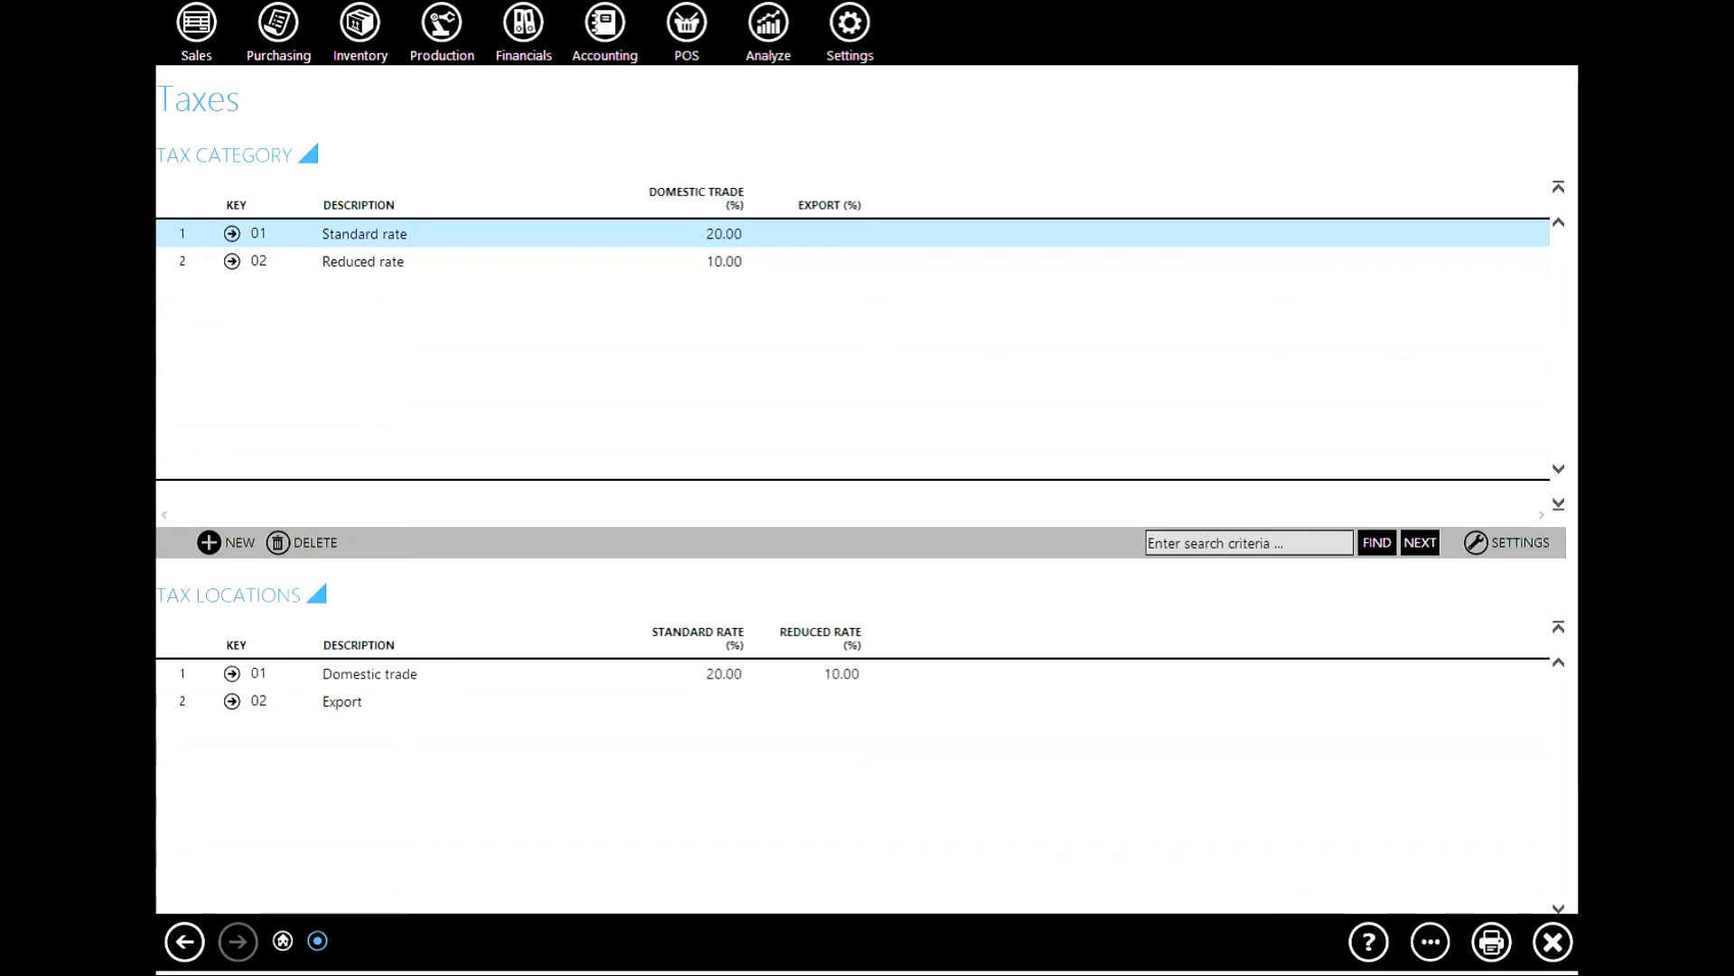
scroll(867, 489, down, 2)
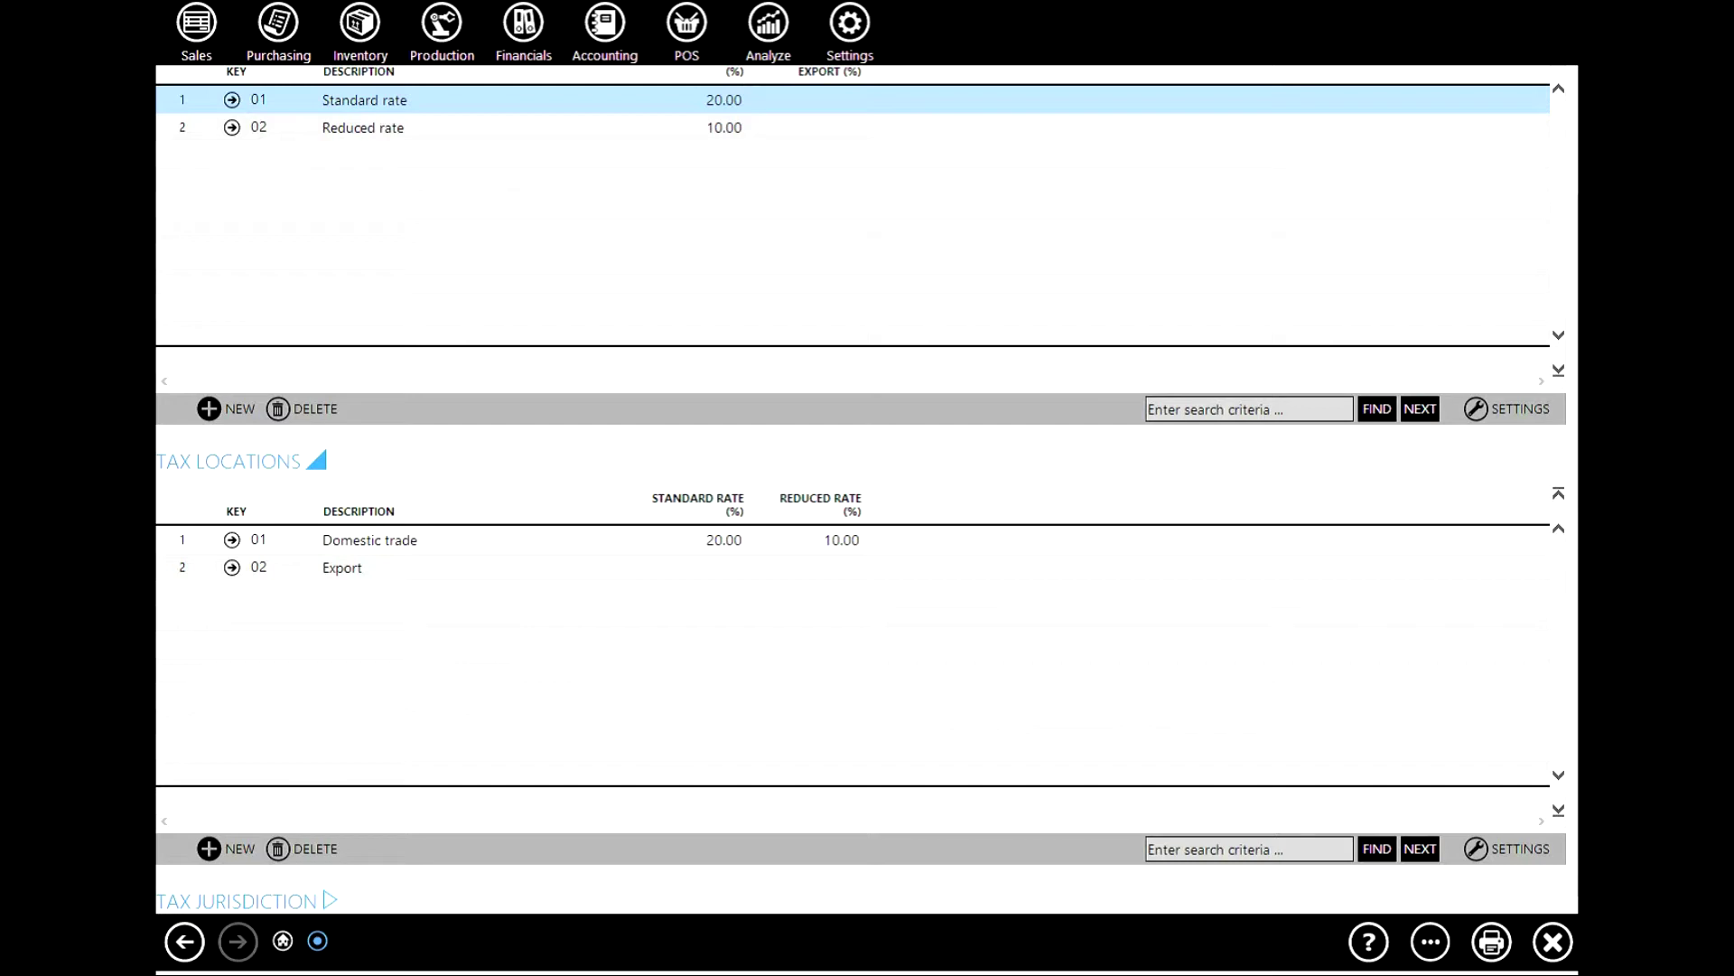
- Examine the tax jurisdiction list and compare the tax locations with the tax categories
click(316, 460)
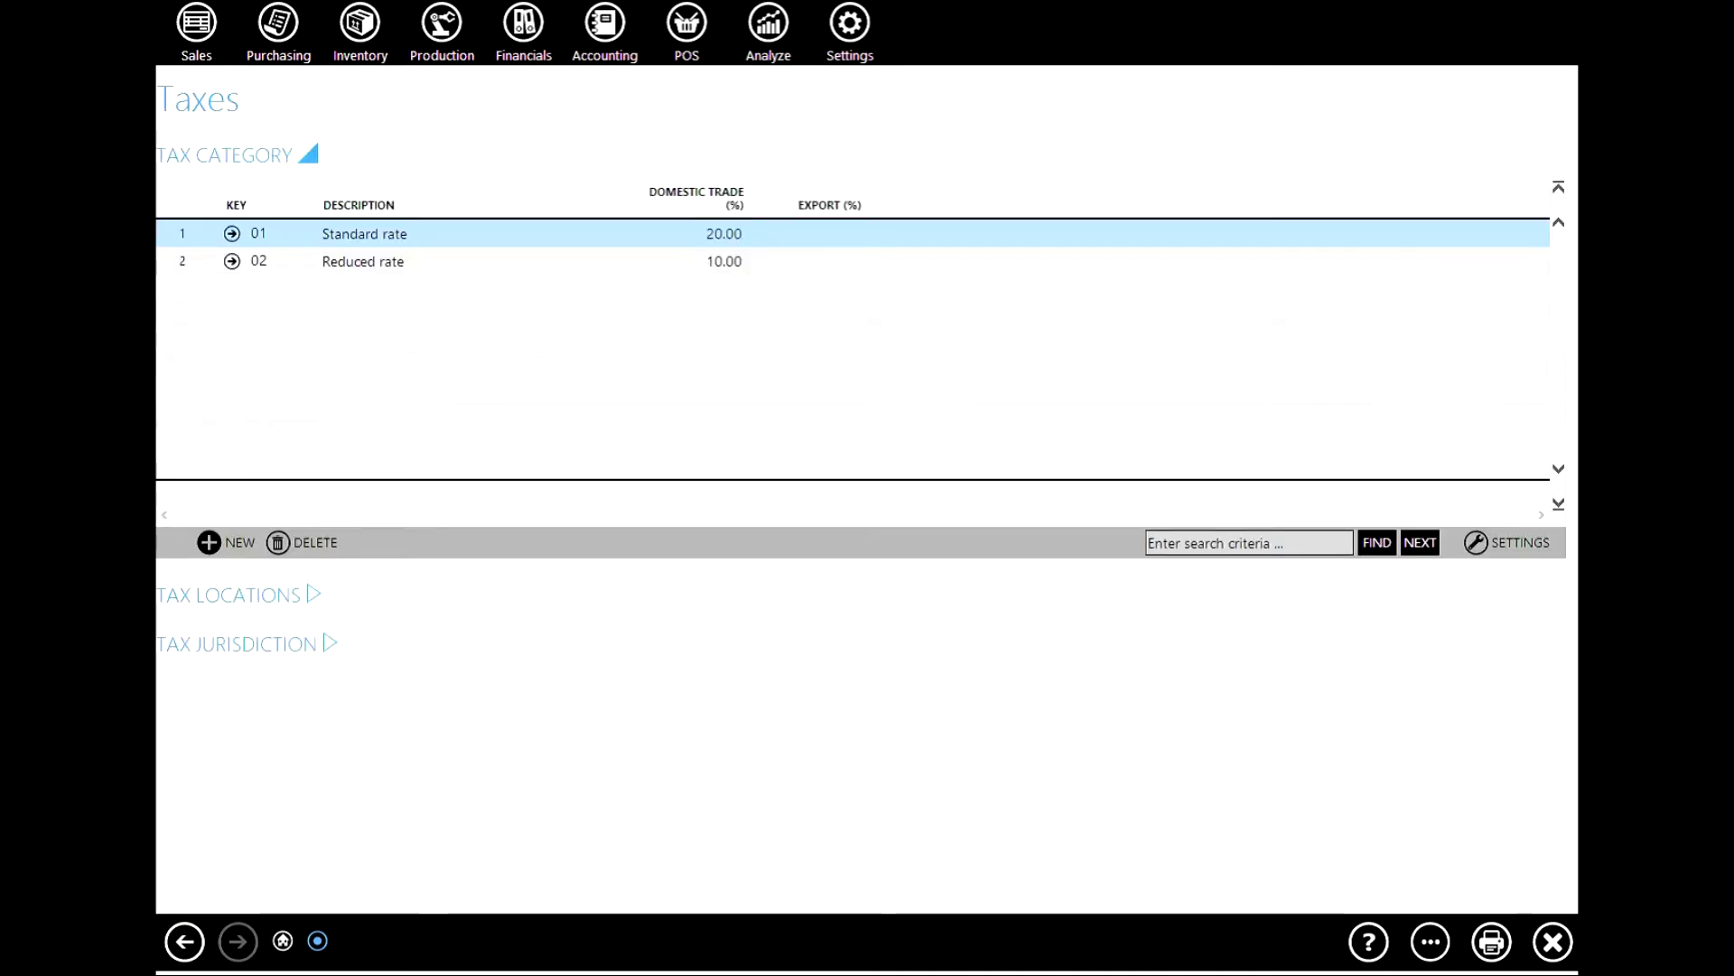
click(309, 154)
click(330, 252)
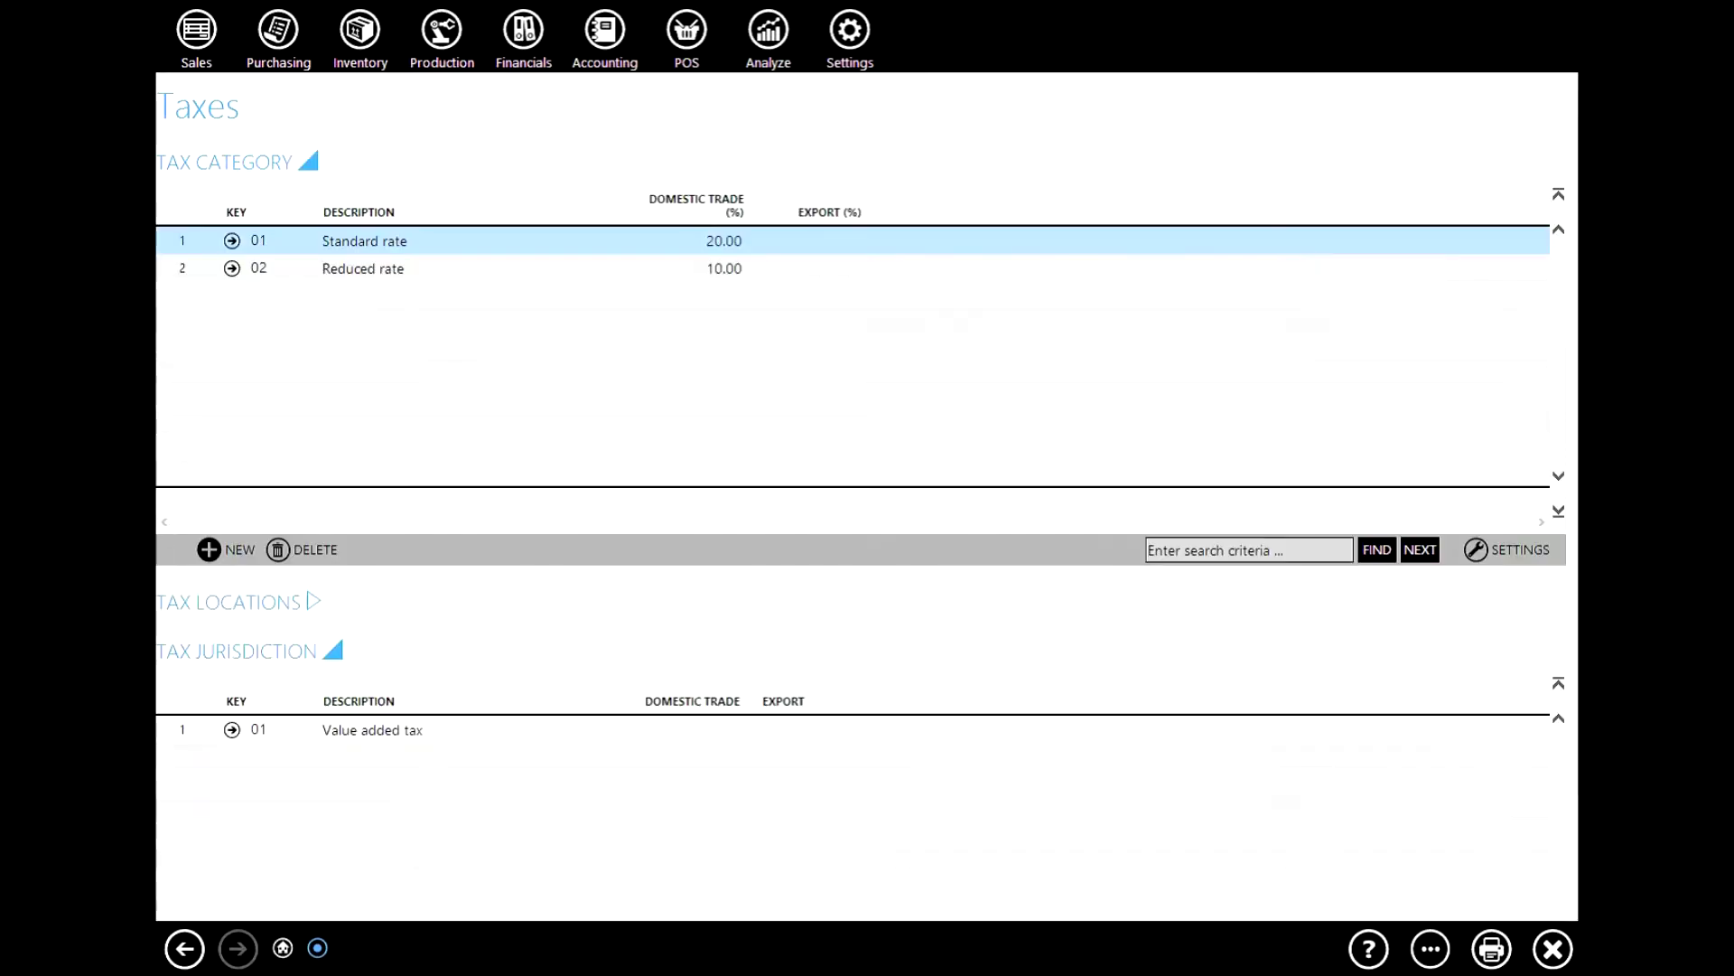
click(314, 602)
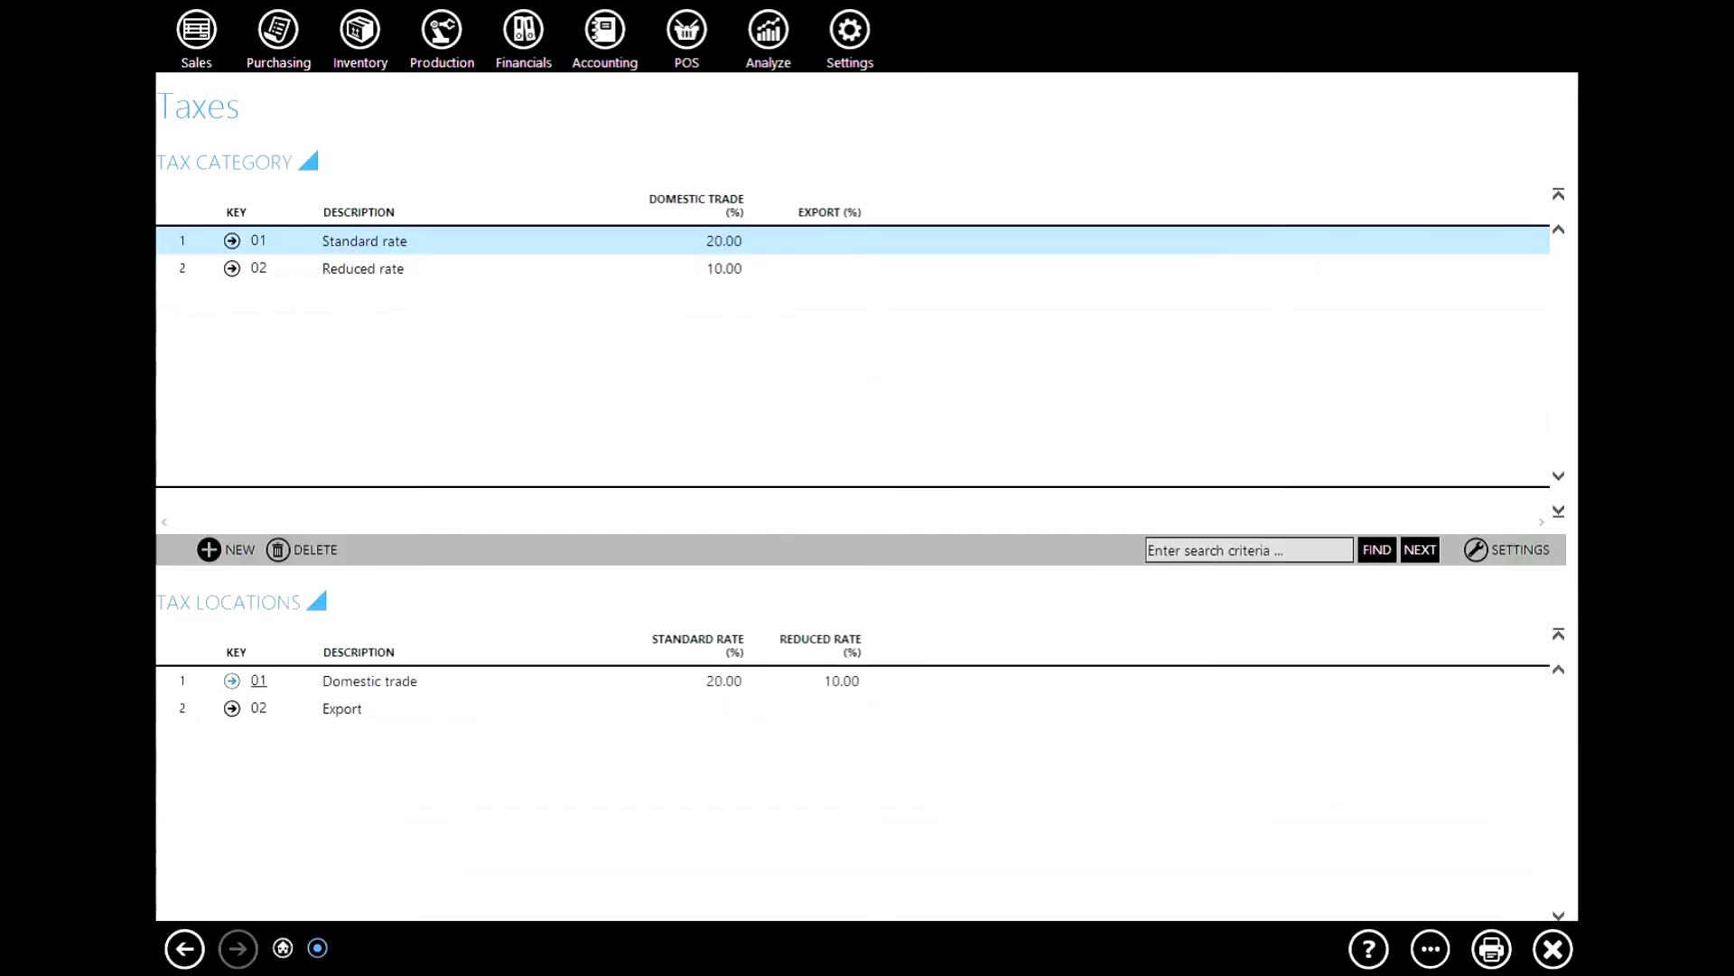
scroll(852, 497, down, 3)
scroll(852, 497, up, 3)
scroll(861, 494, down, 2)
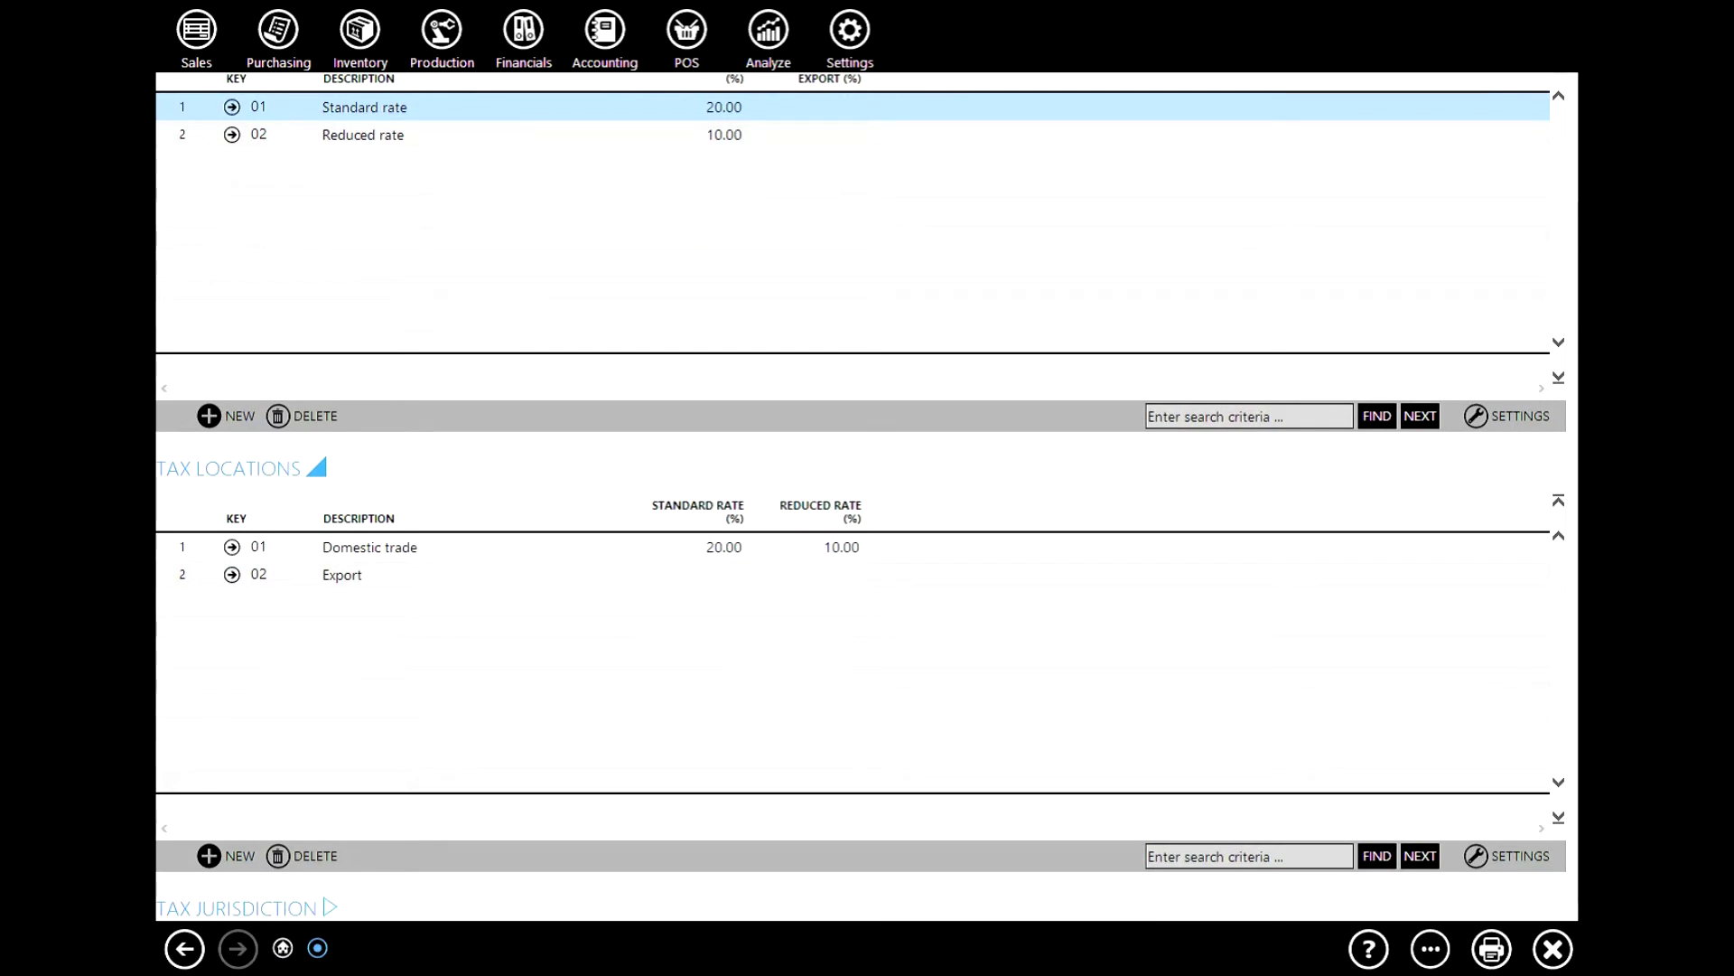
scroll(861, 494, up, 2)
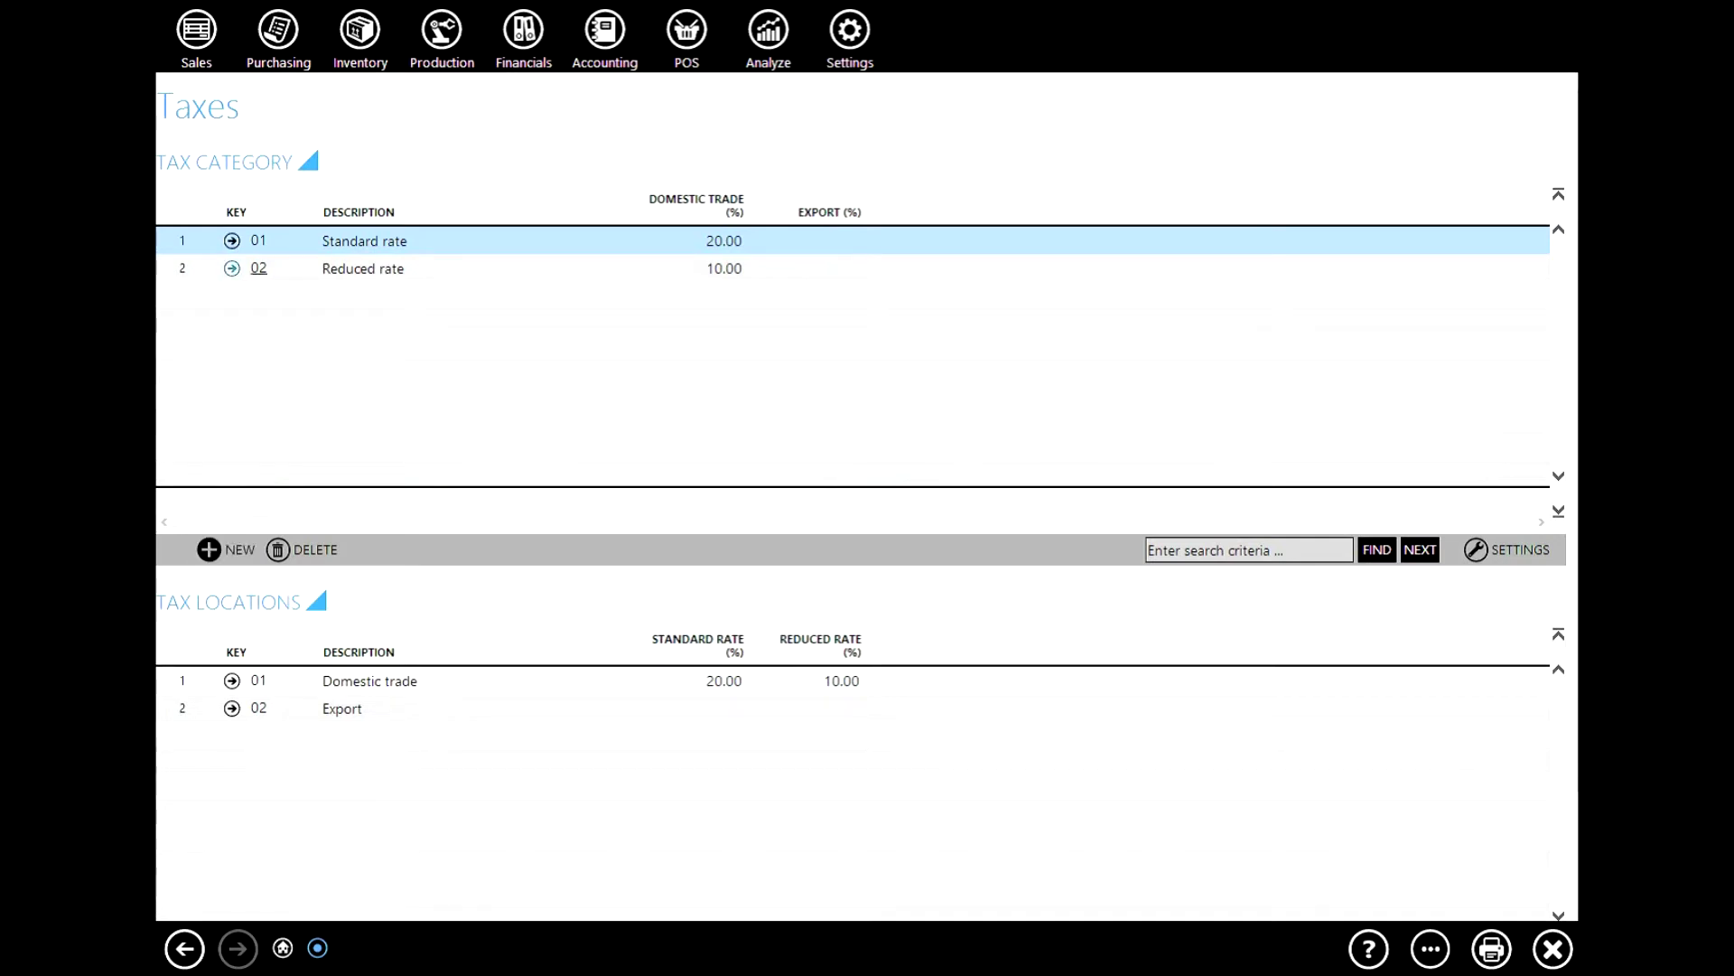
- Create a tax category described as "Exeption" with a 5% value added tax rate for Domestic trade, and save it
click(226, 549)
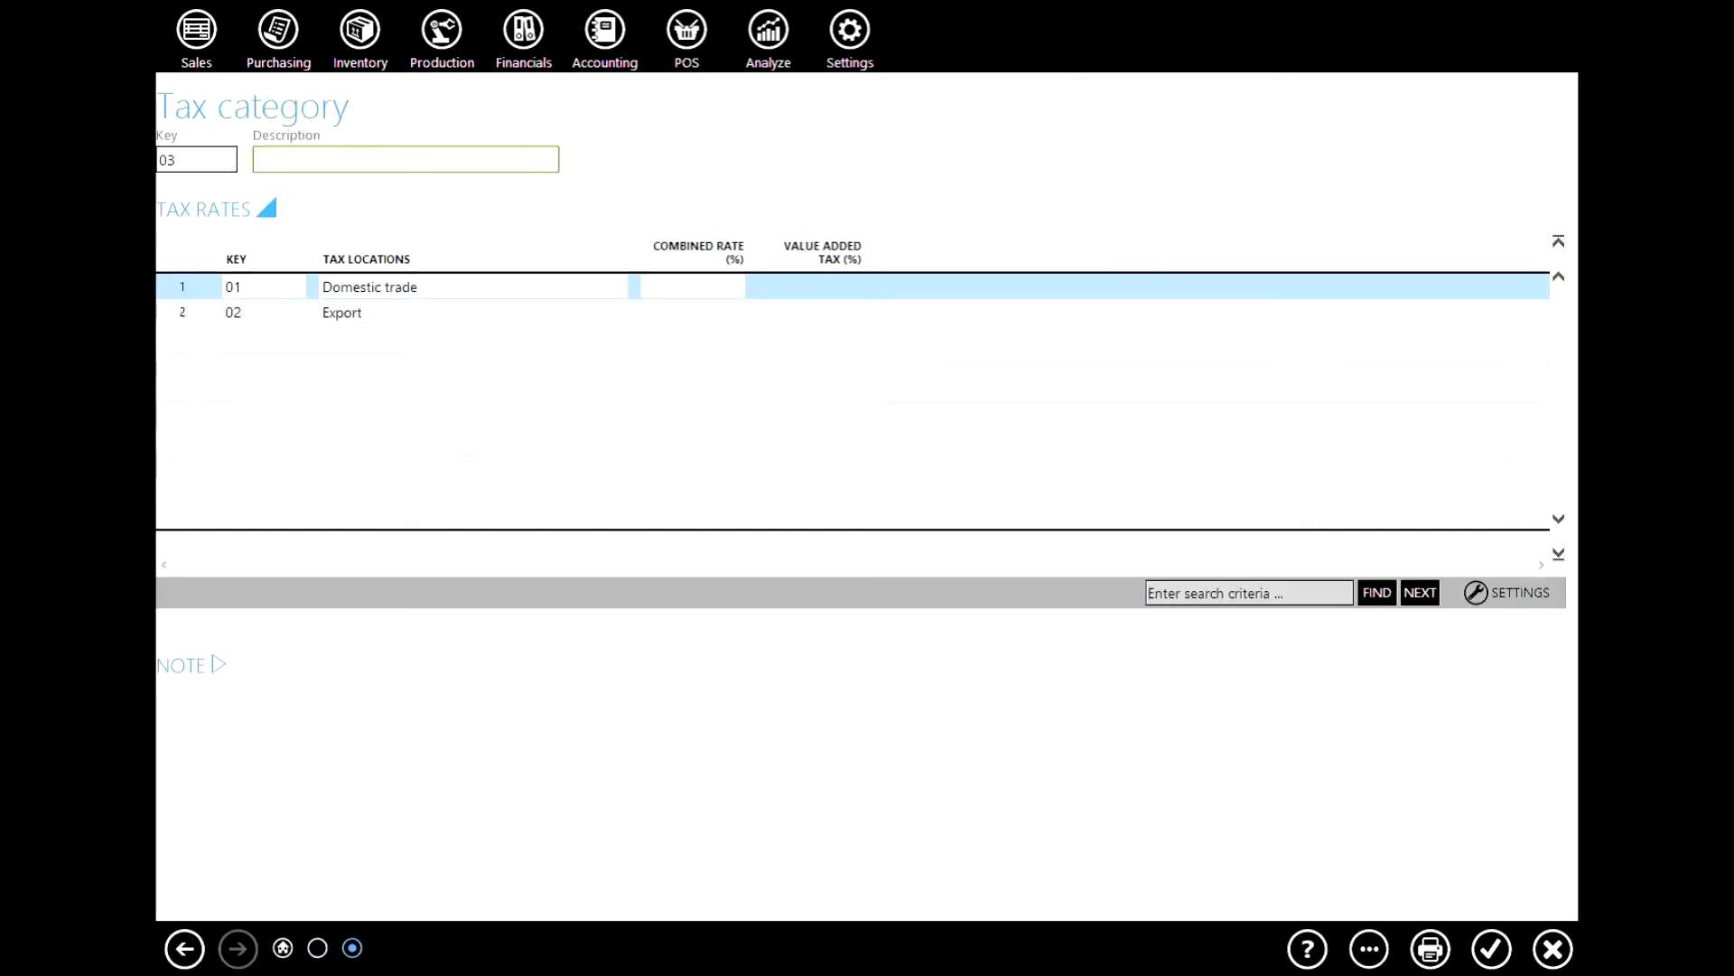
text(Exeption)
key(Tab)
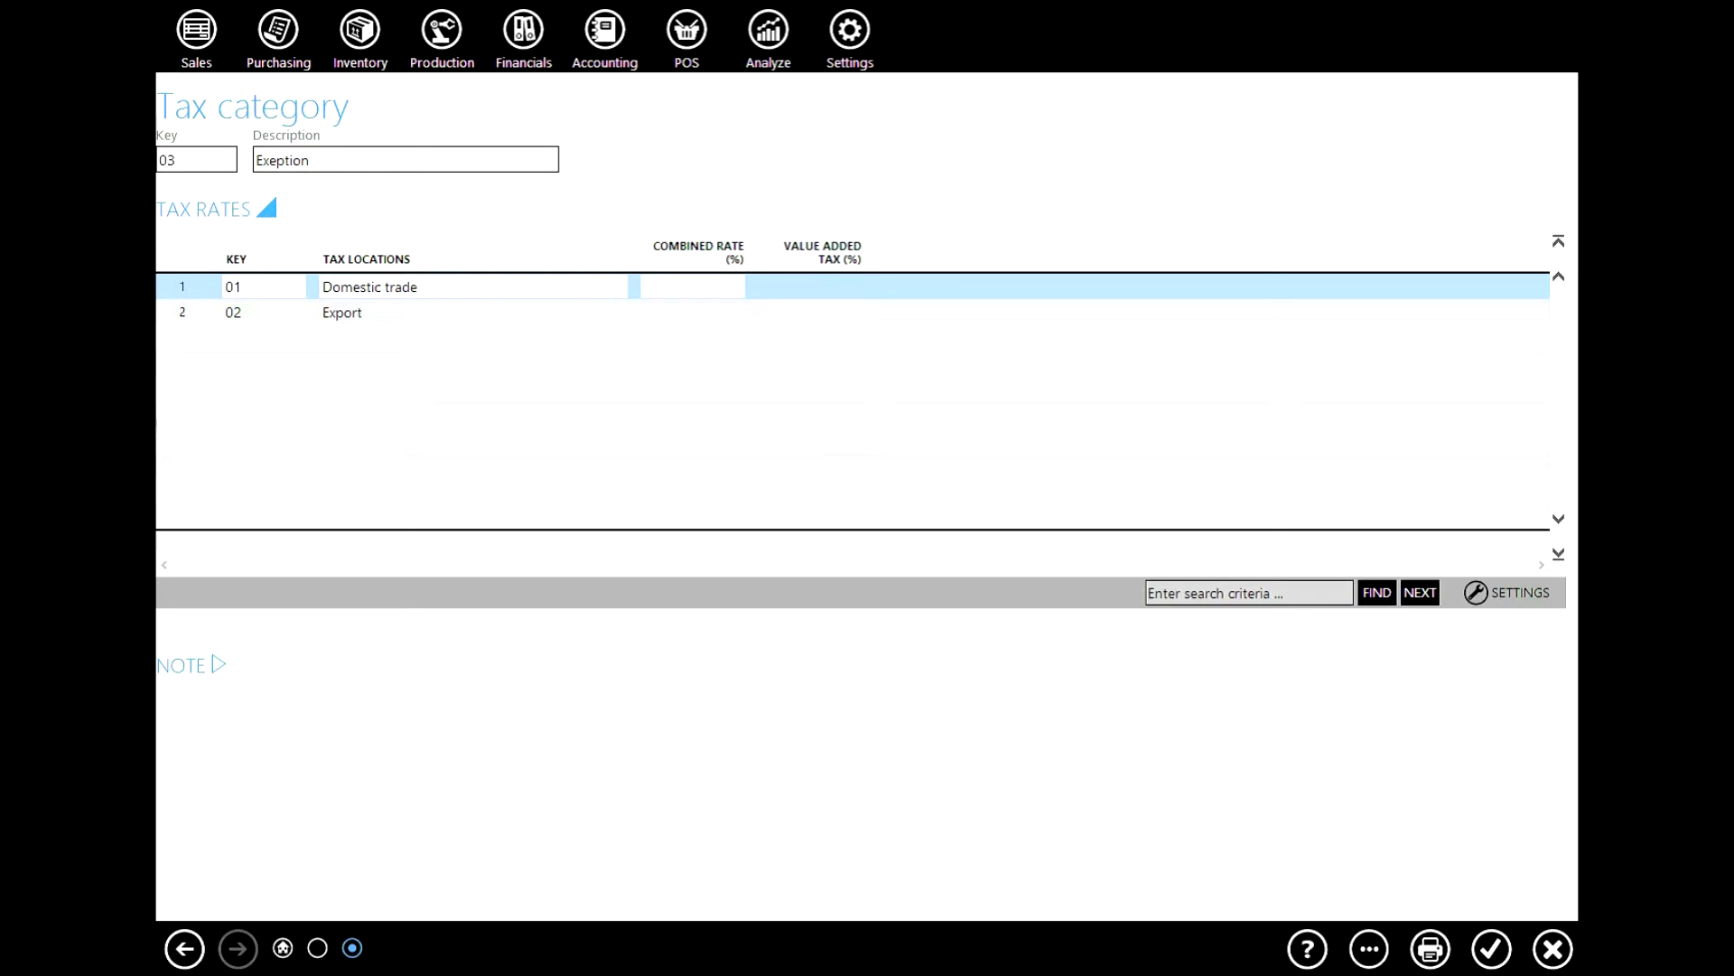
click(810, 286)
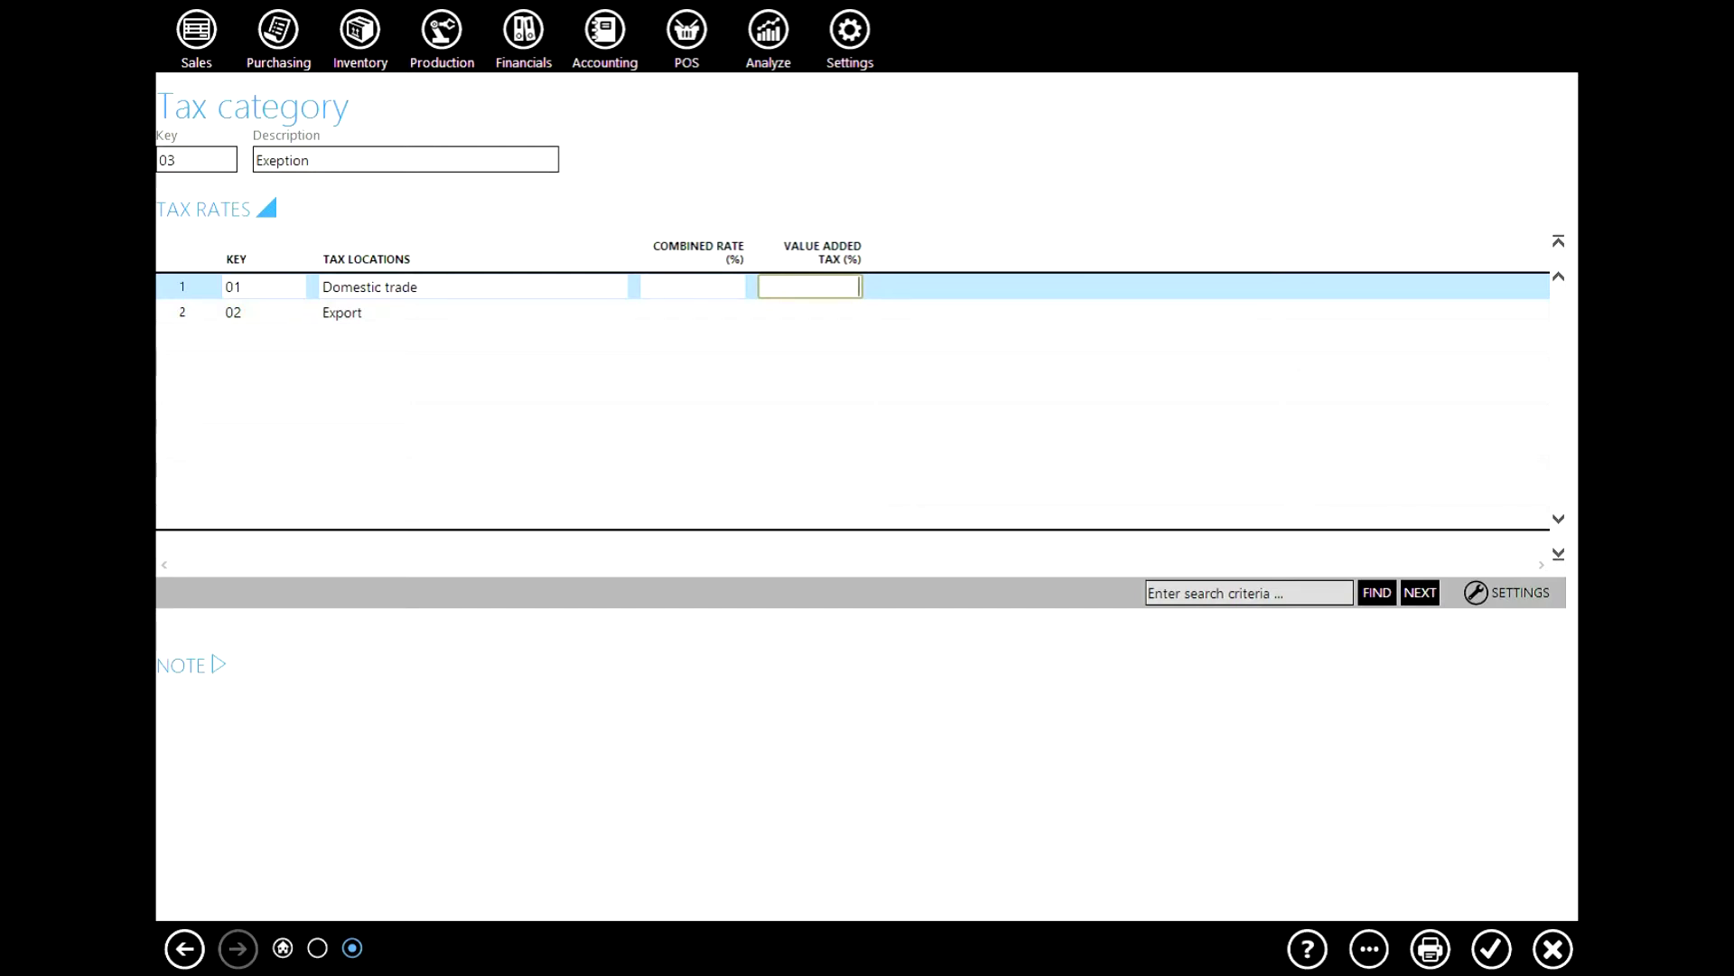
key(Return)
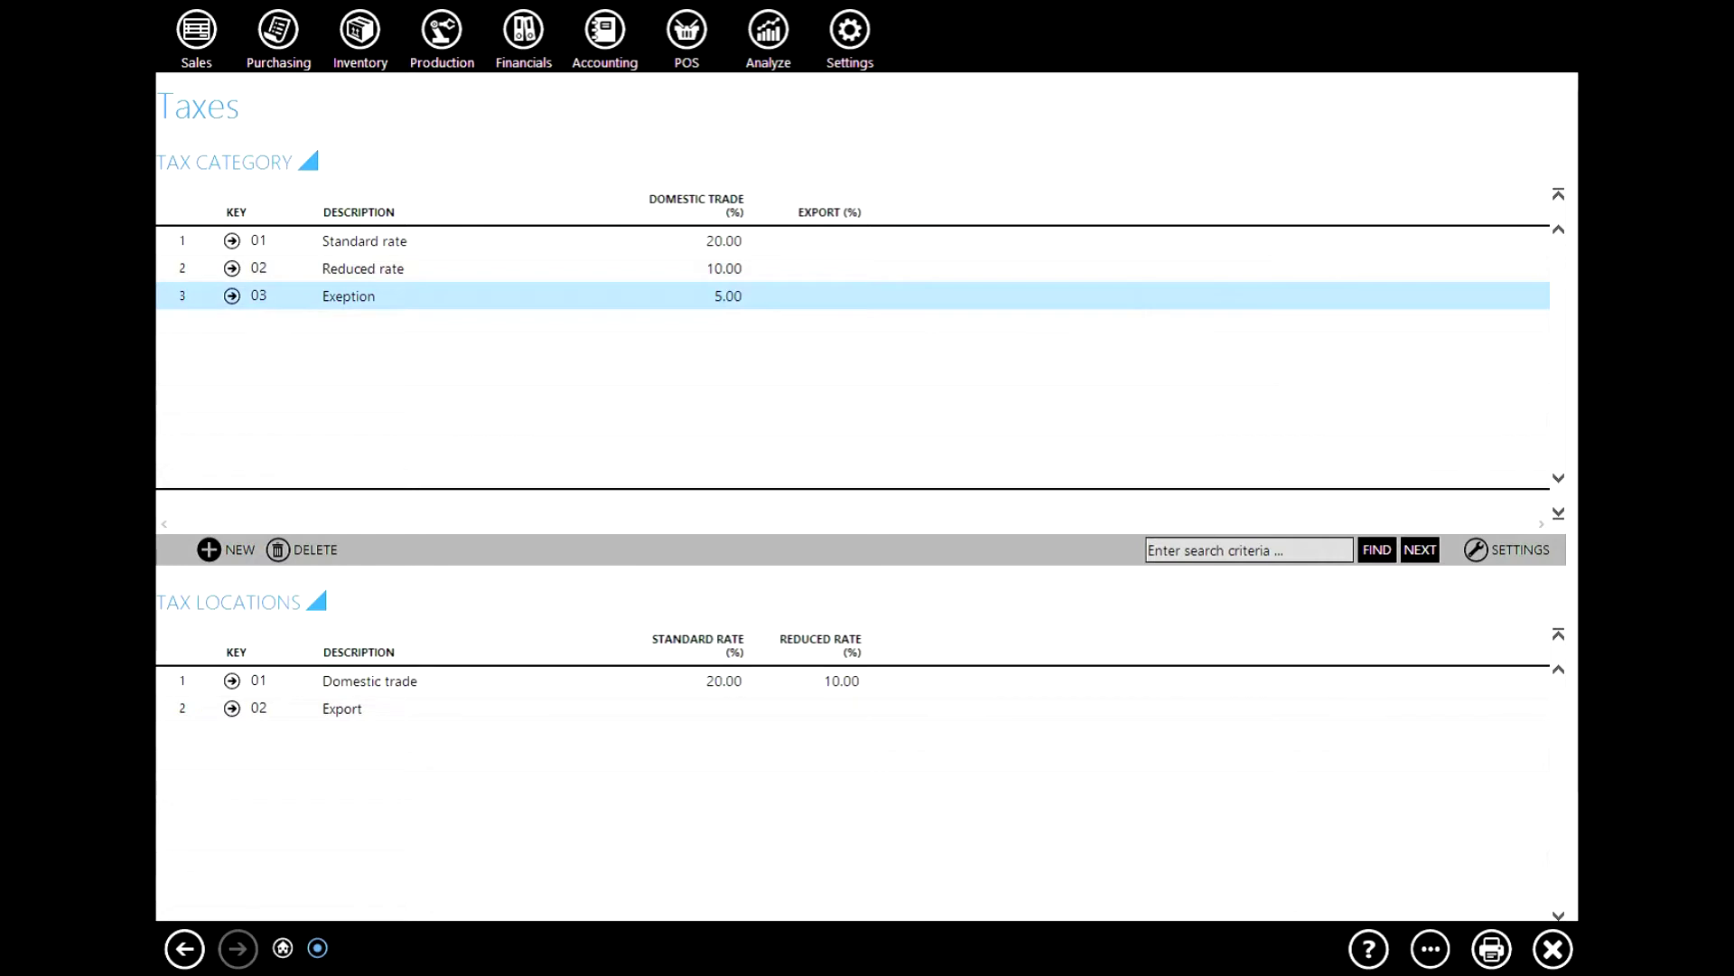
- Open the Domestic trade tax location, check its Exeption value added tax rate, and return to the taxes overview
scroll(861, 494, down, 2)
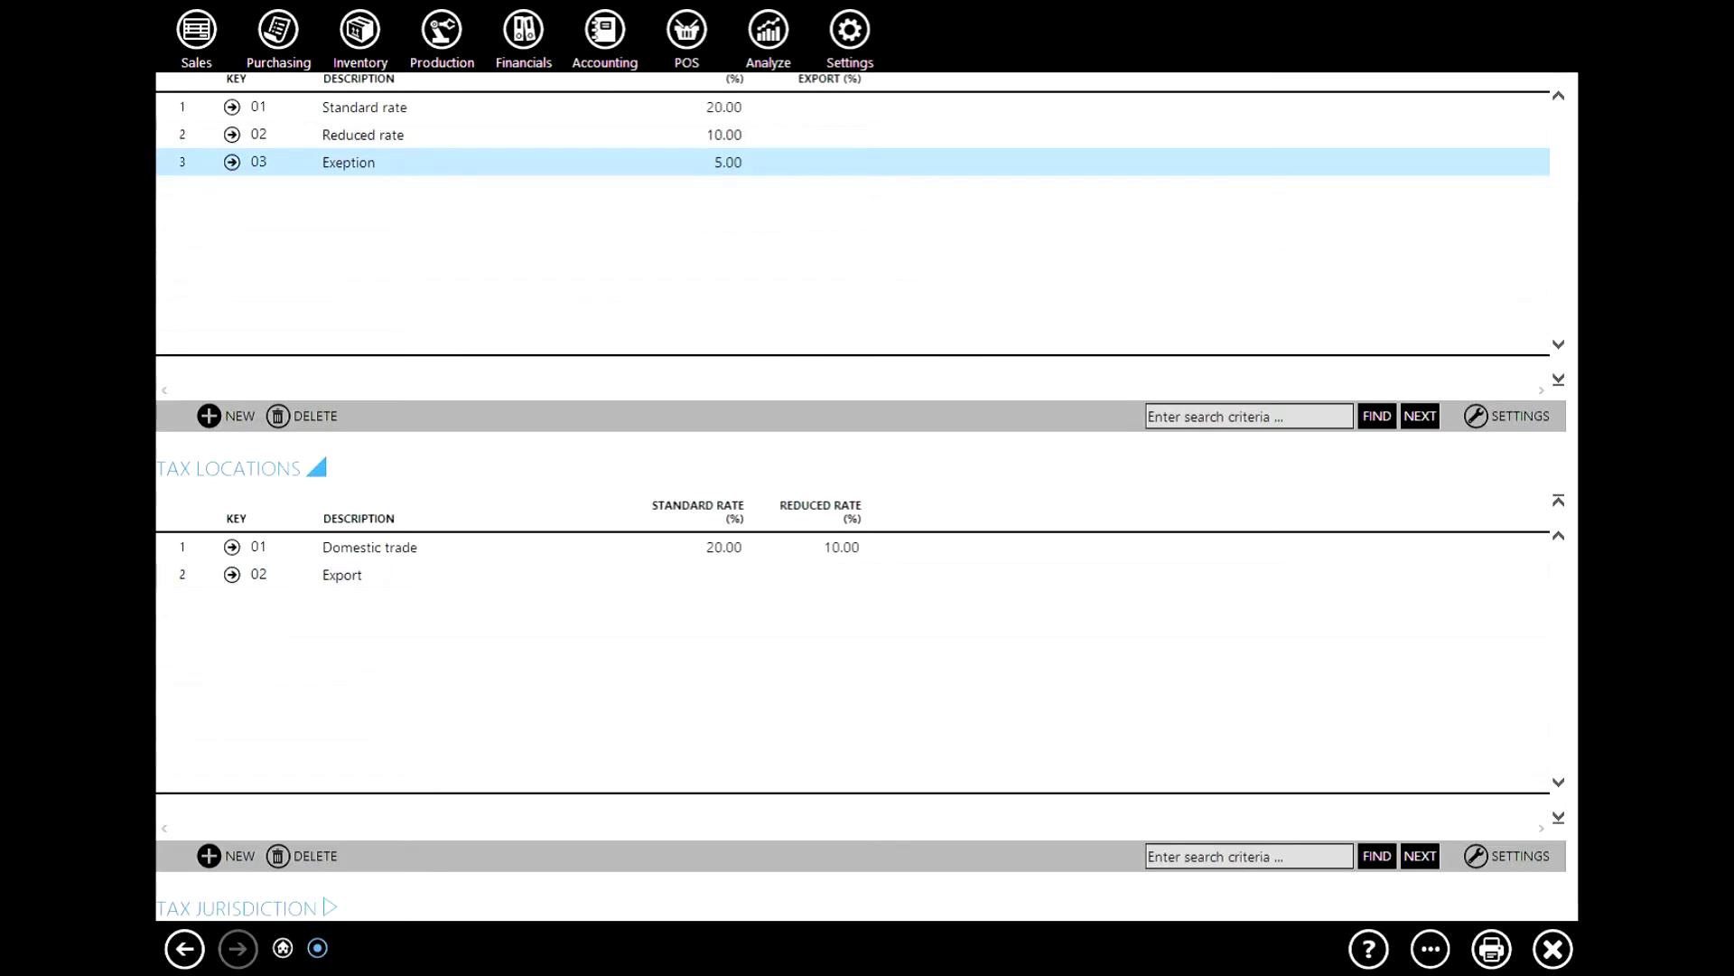
click(232, 547)
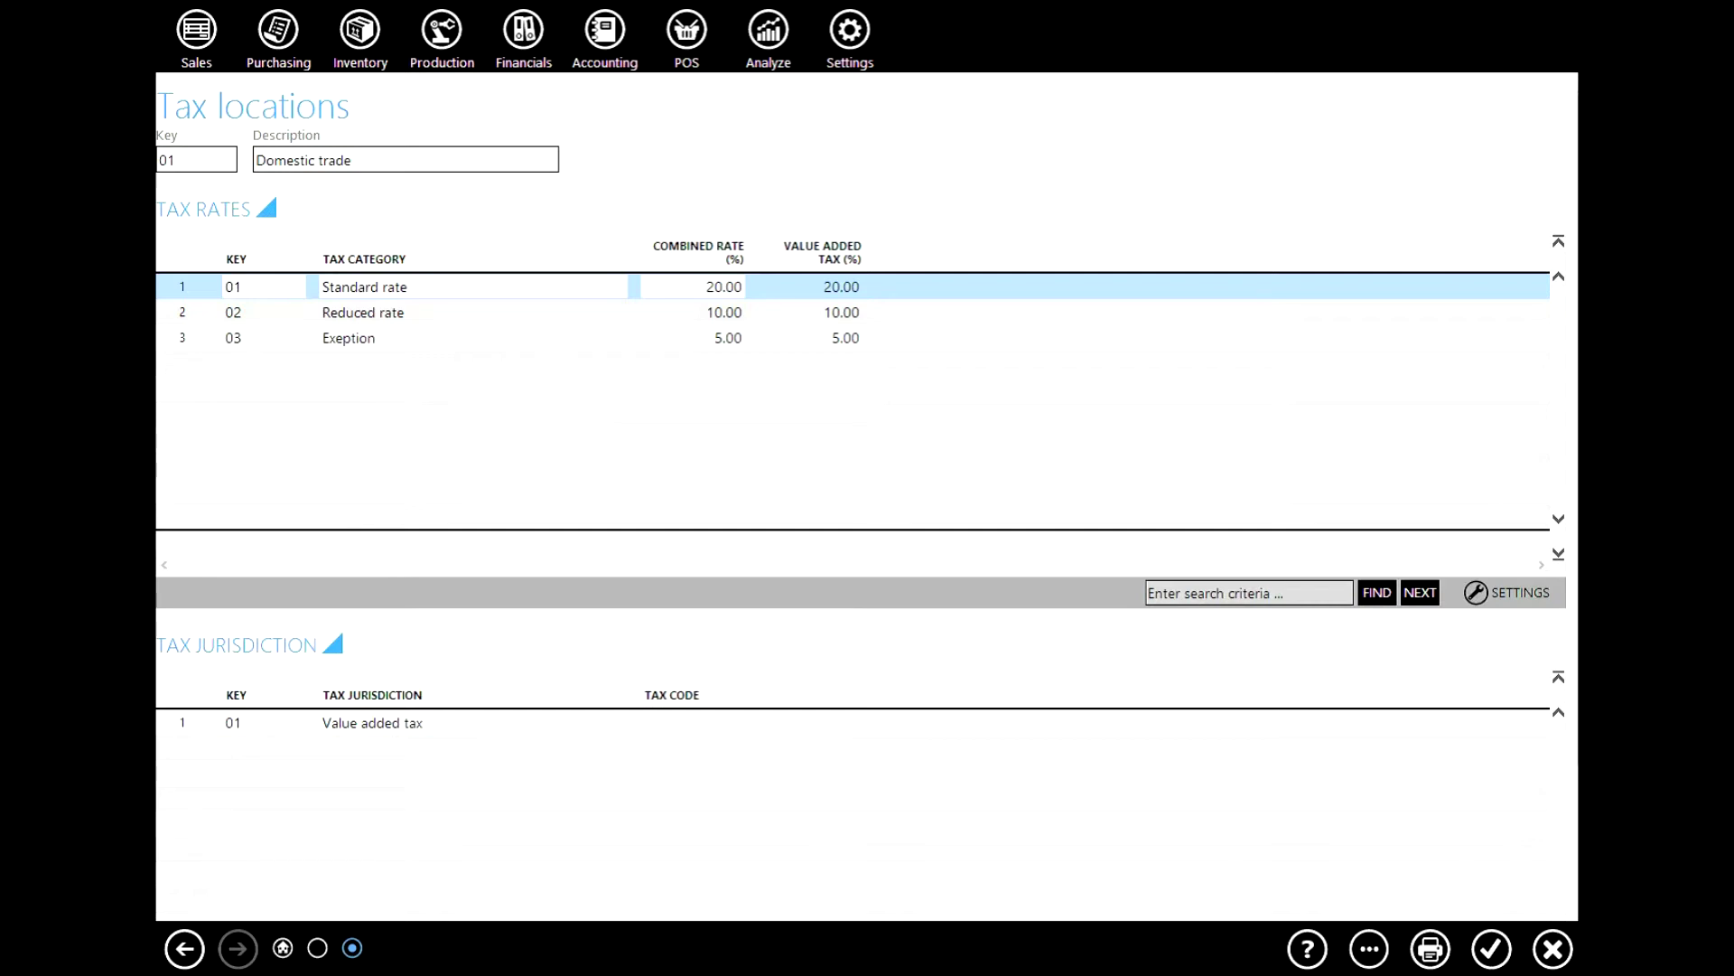
click(846, 338)
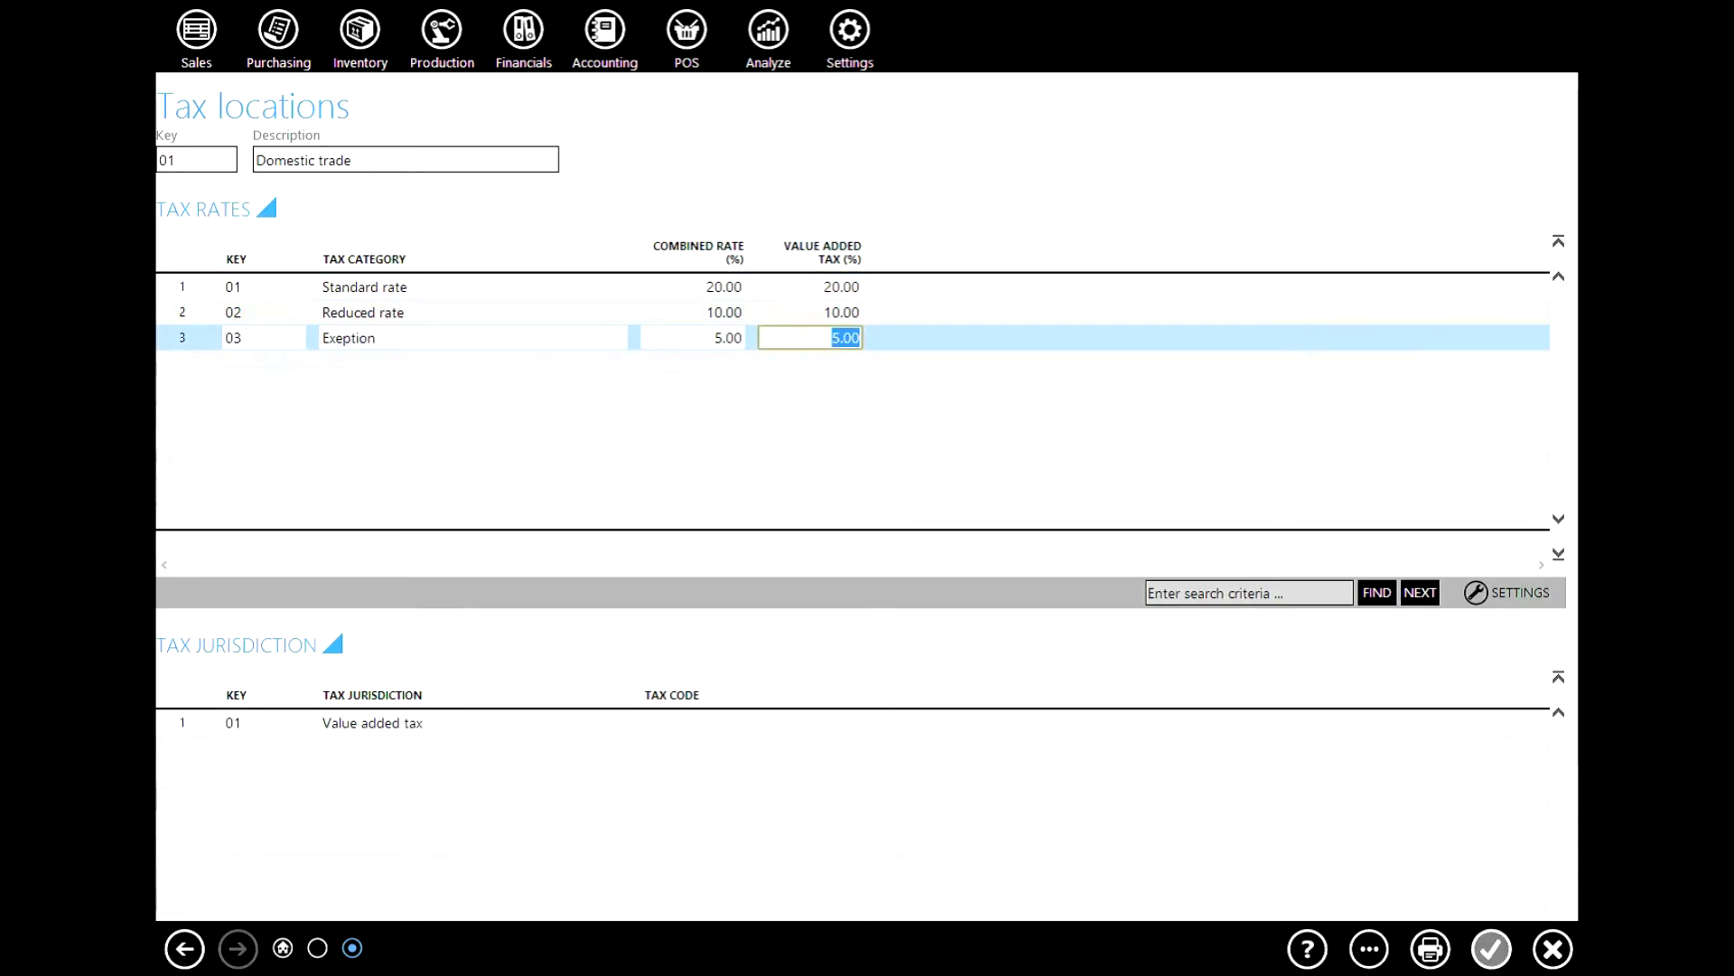
click(1491, 948)
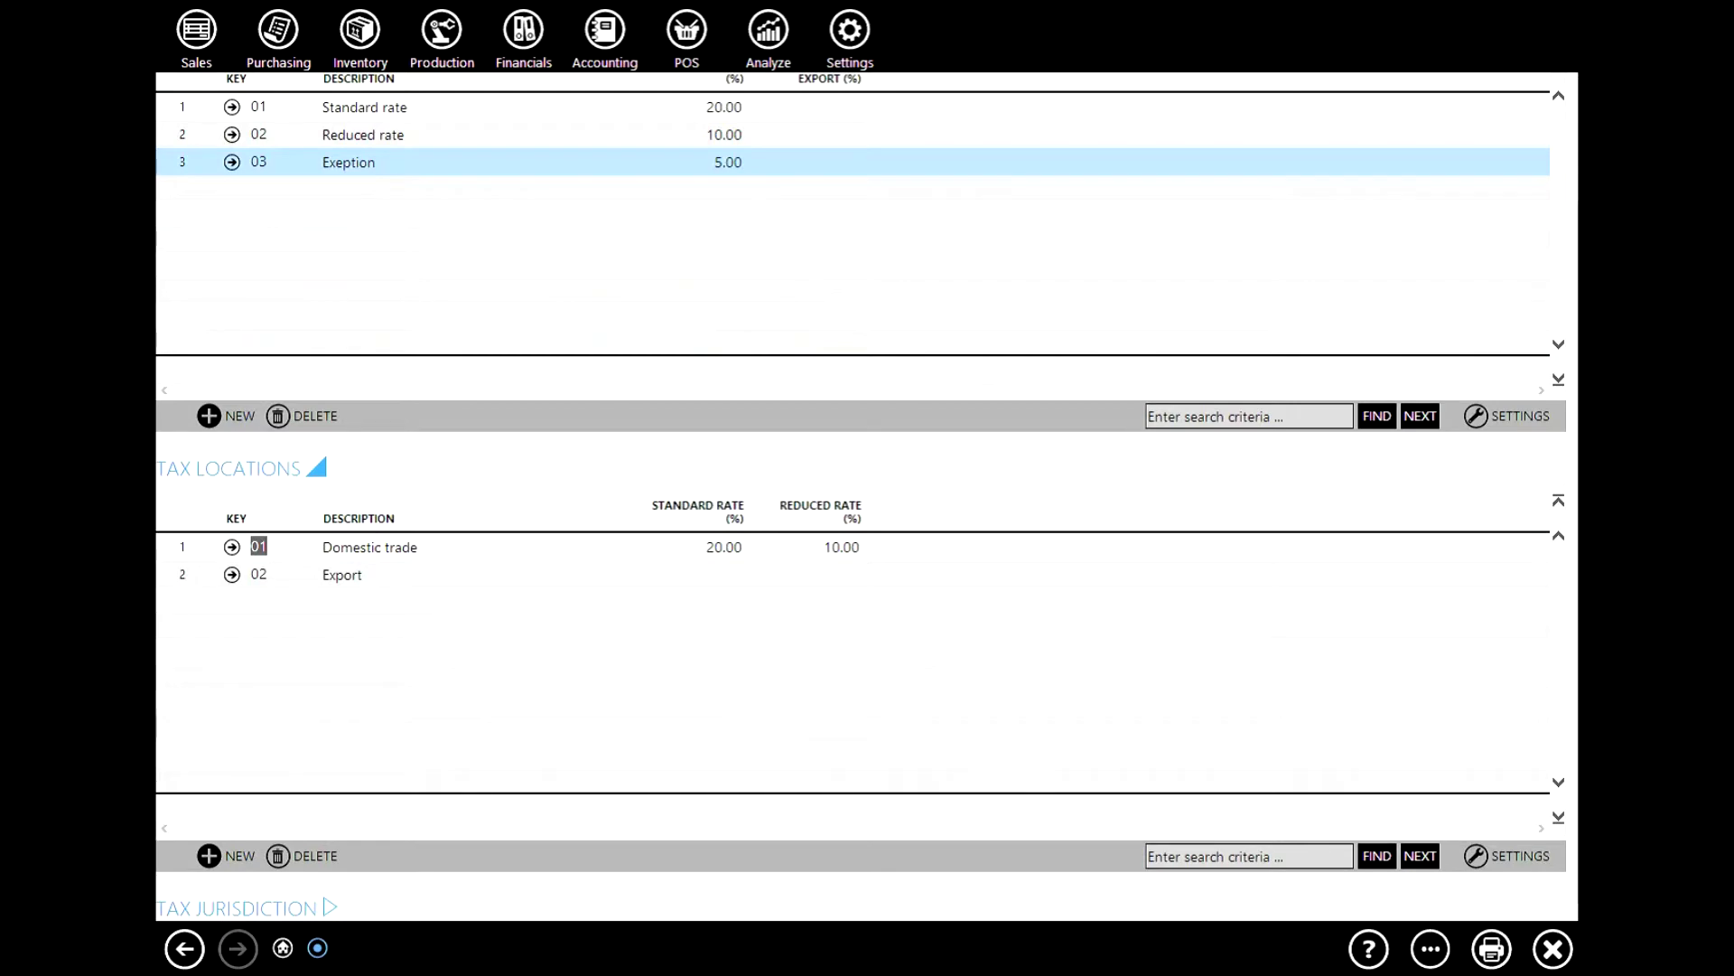
scroll(853, 496, up, 2)
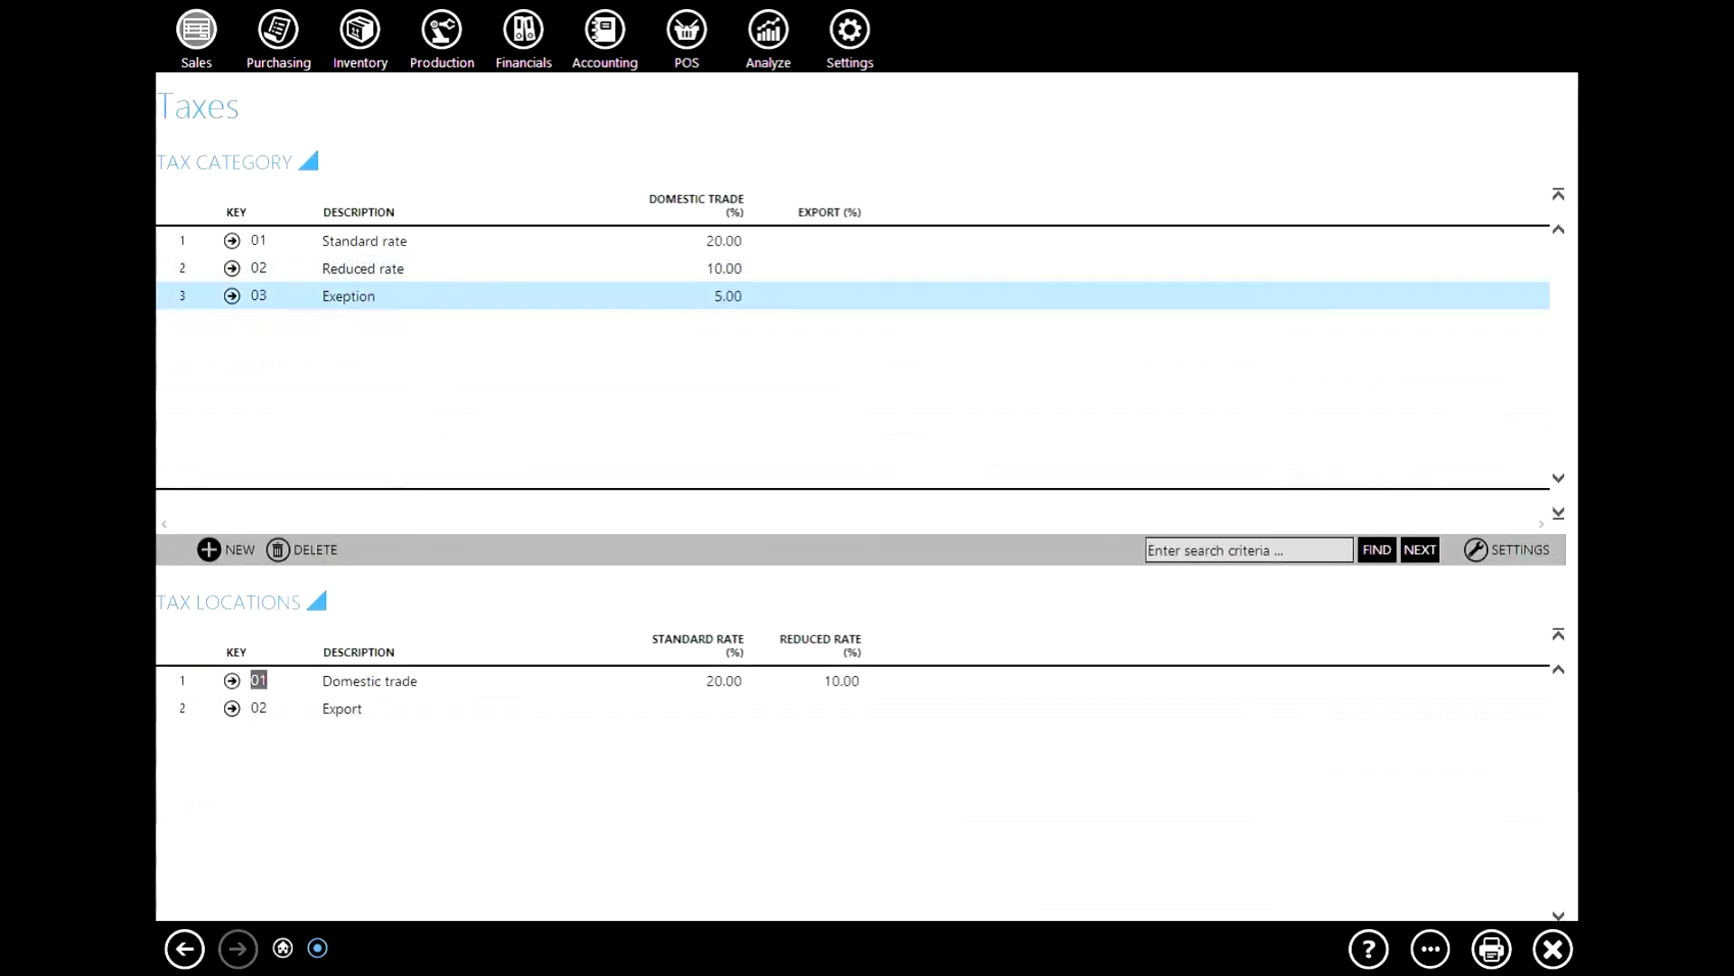
click(196, 30)
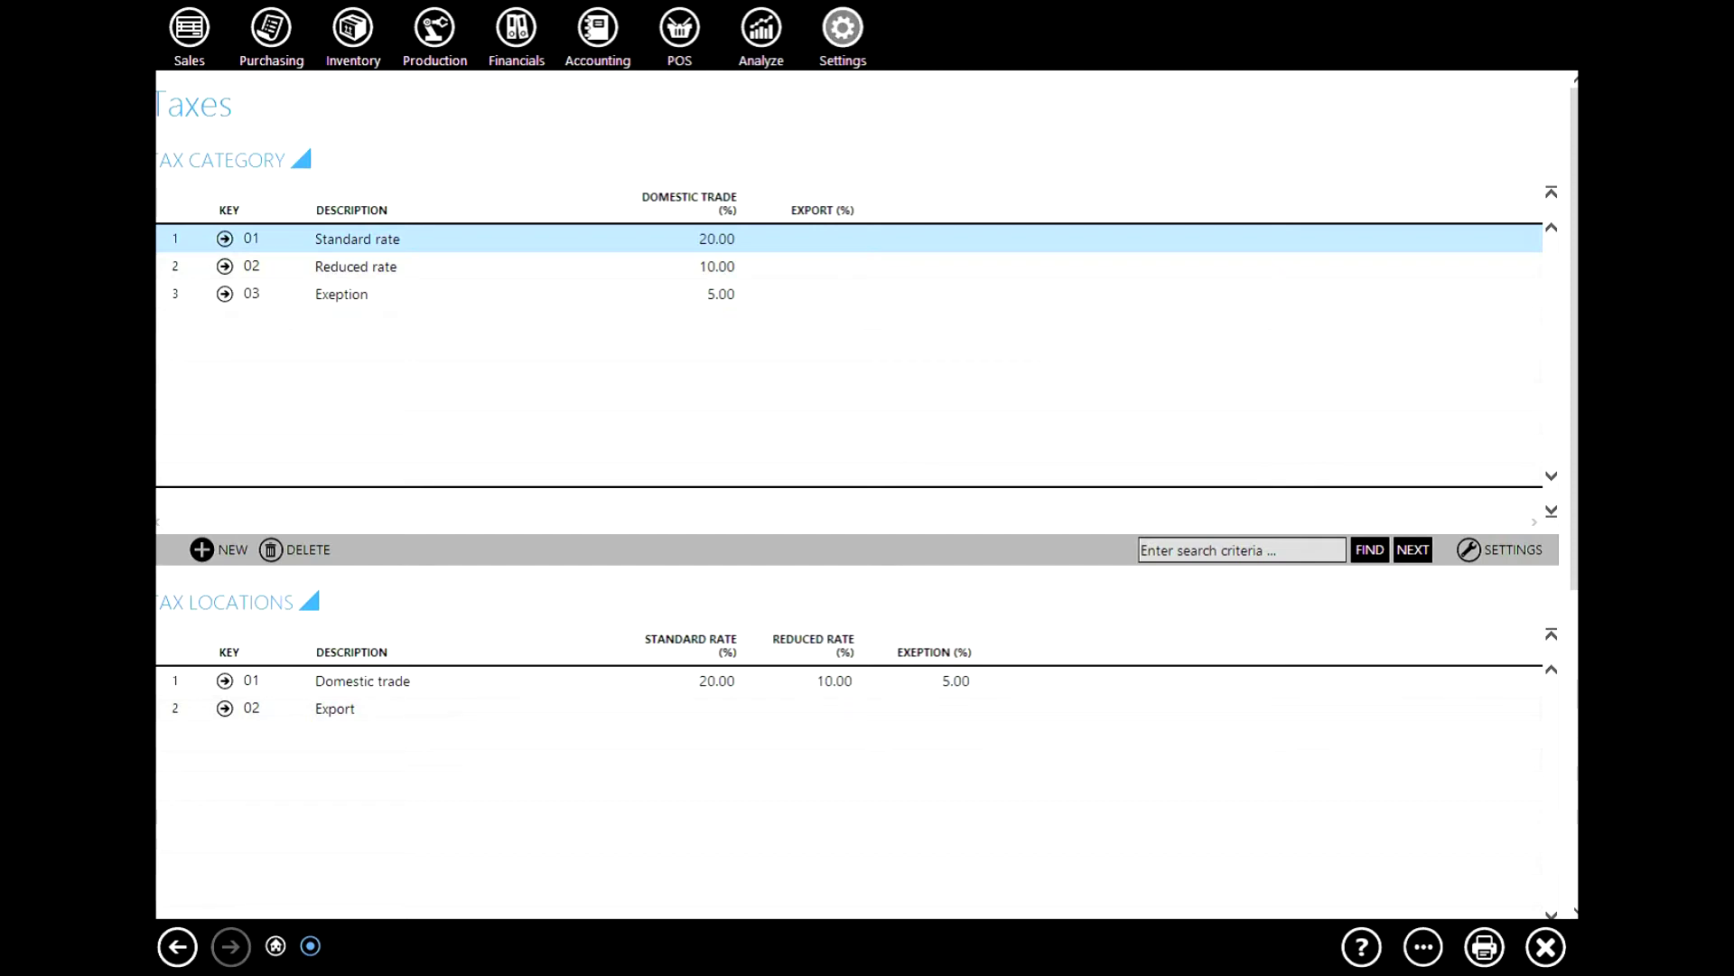
- Start a new item of type Products in the products and services list, with the description Product_01 and UOM pcs
click(842, 31)
click(444, 120)
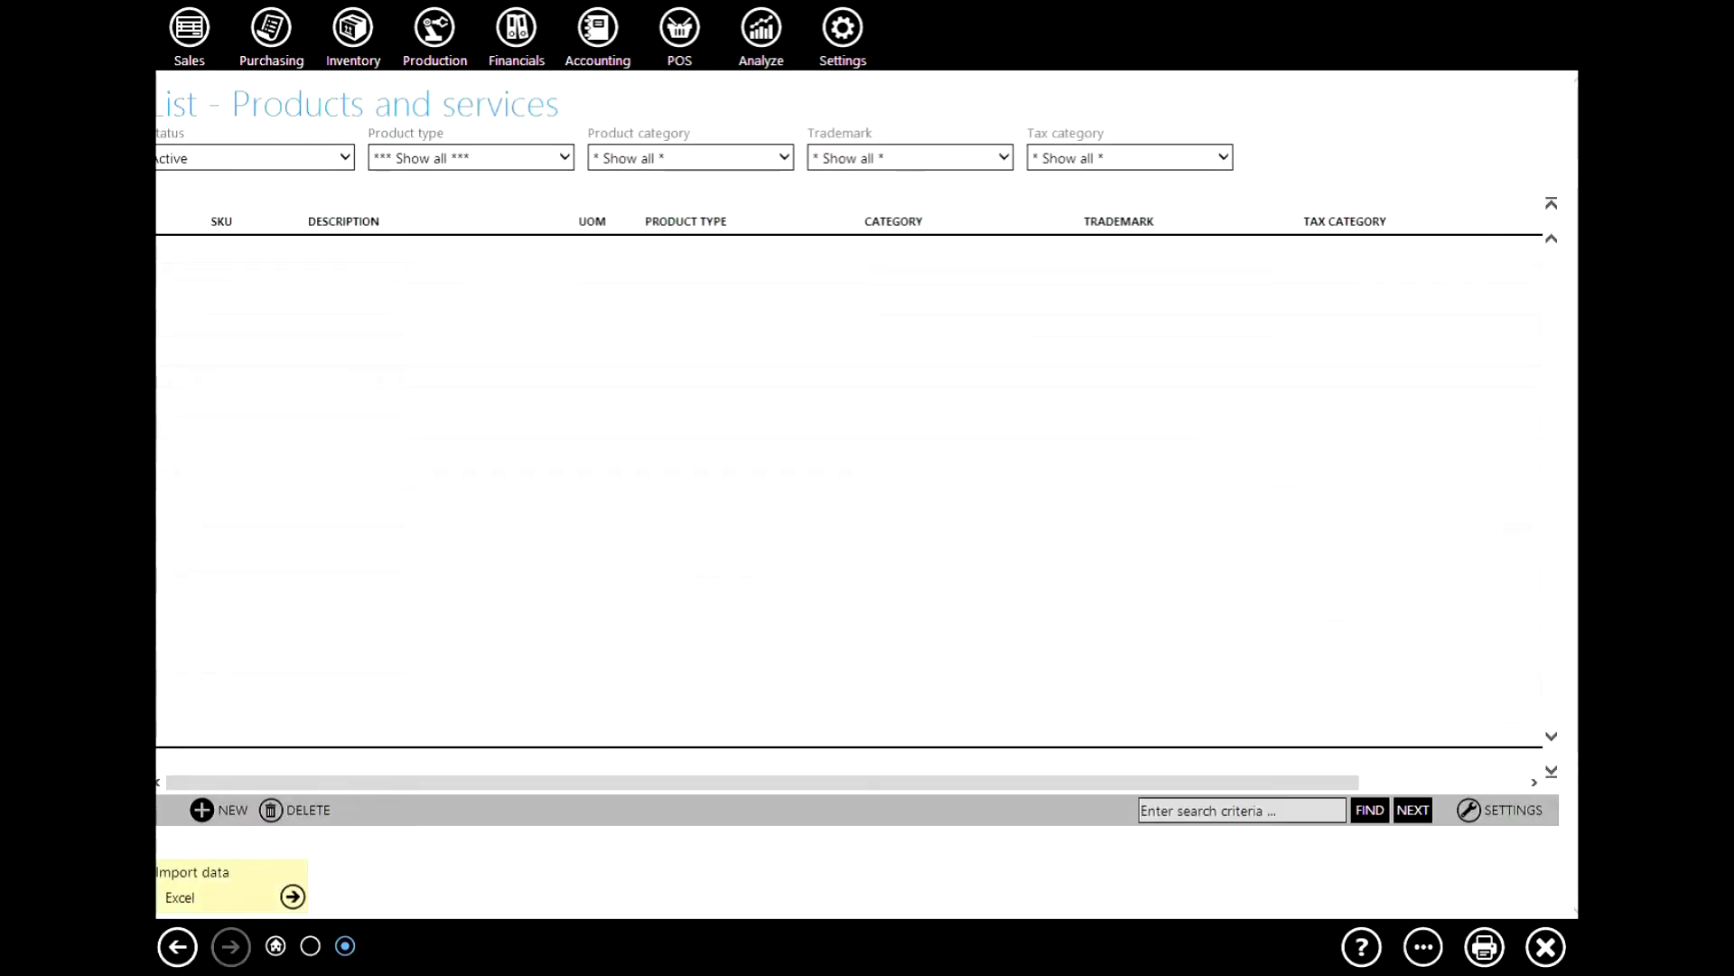
click(217, 809)
click(233, 627)
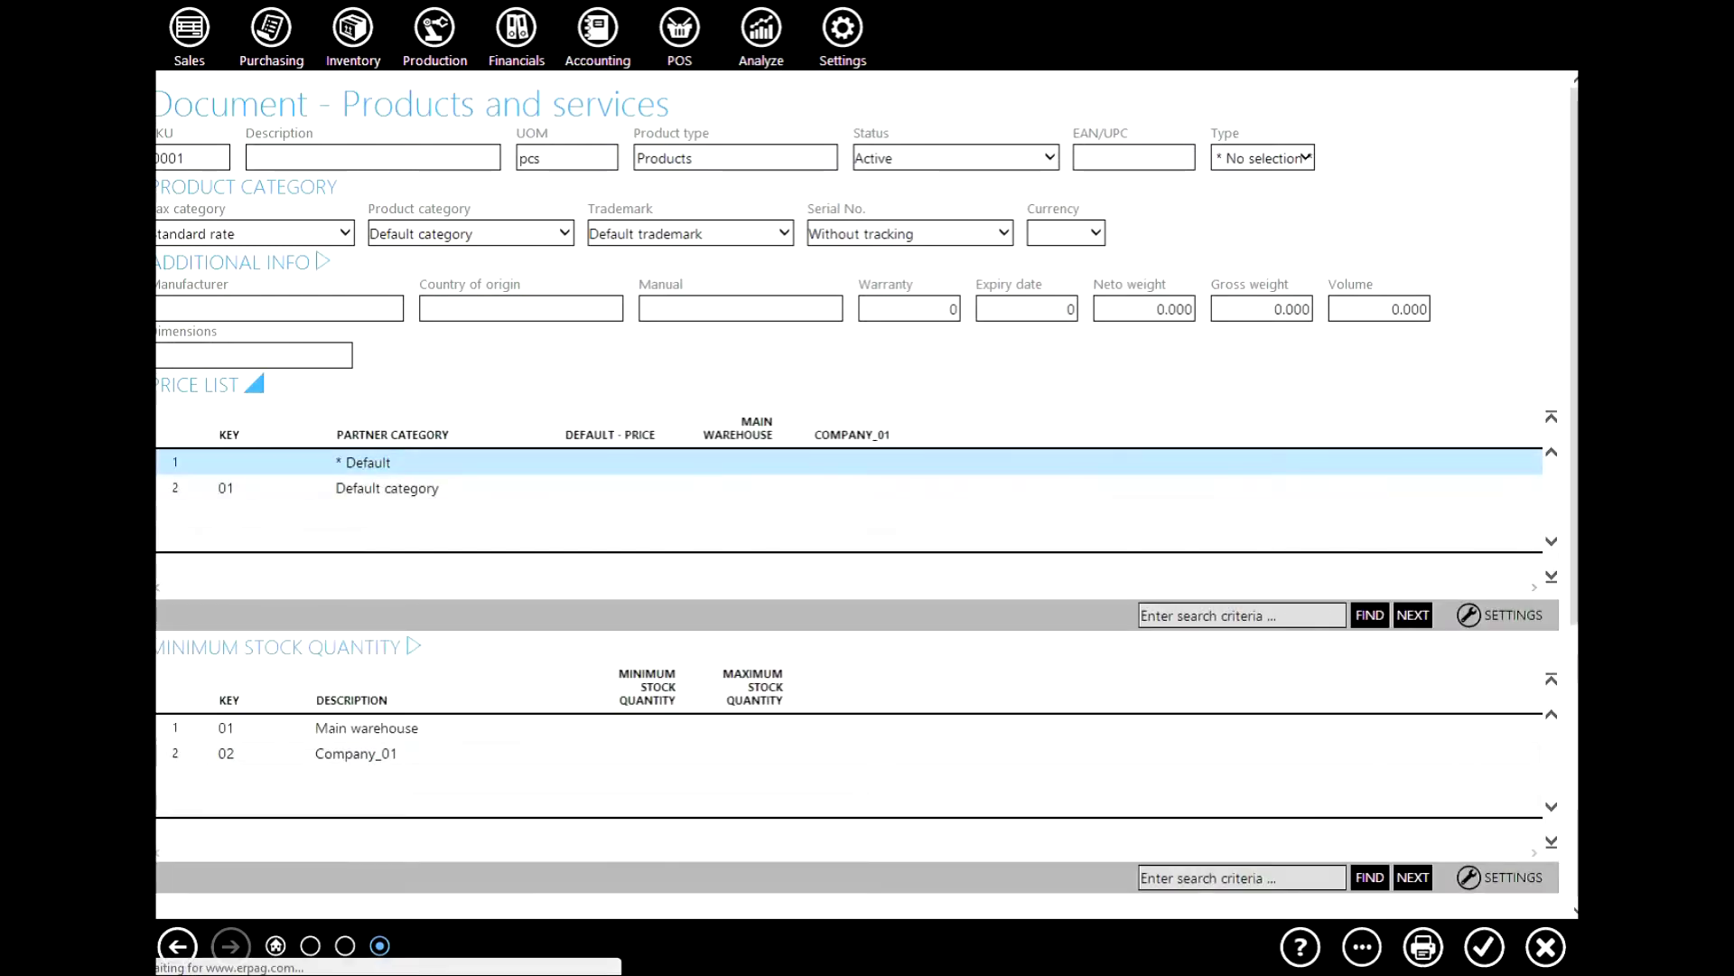
text(PRo)
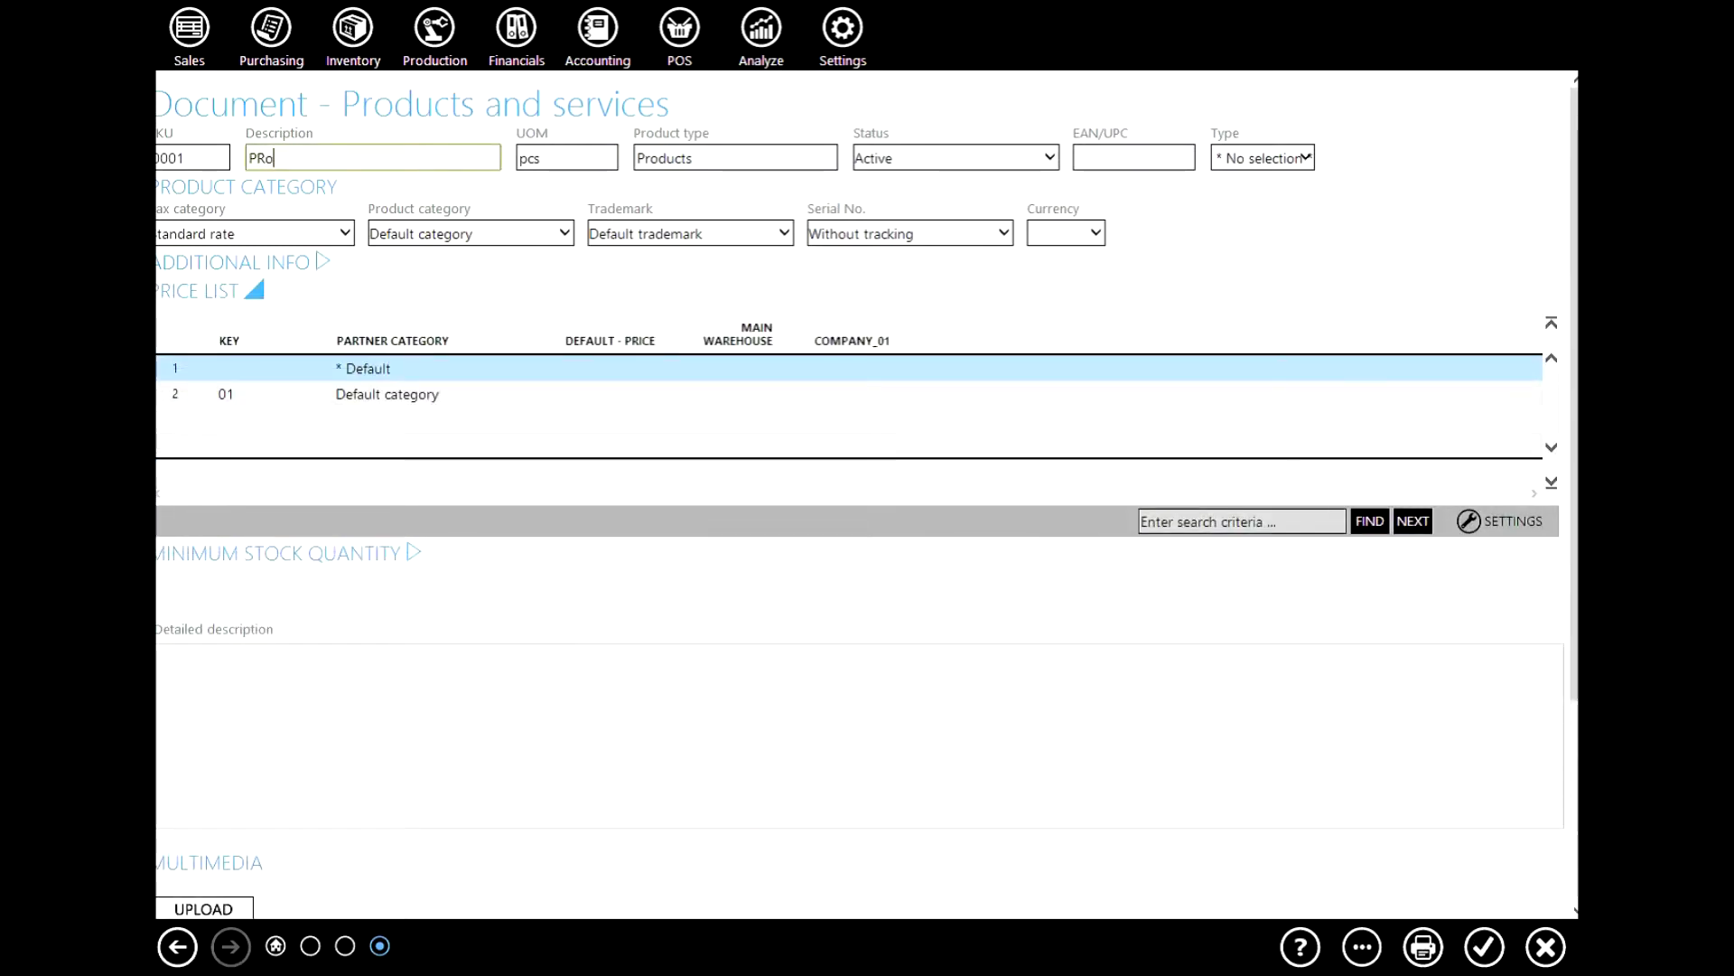
text(duct_01)
key(Tab)
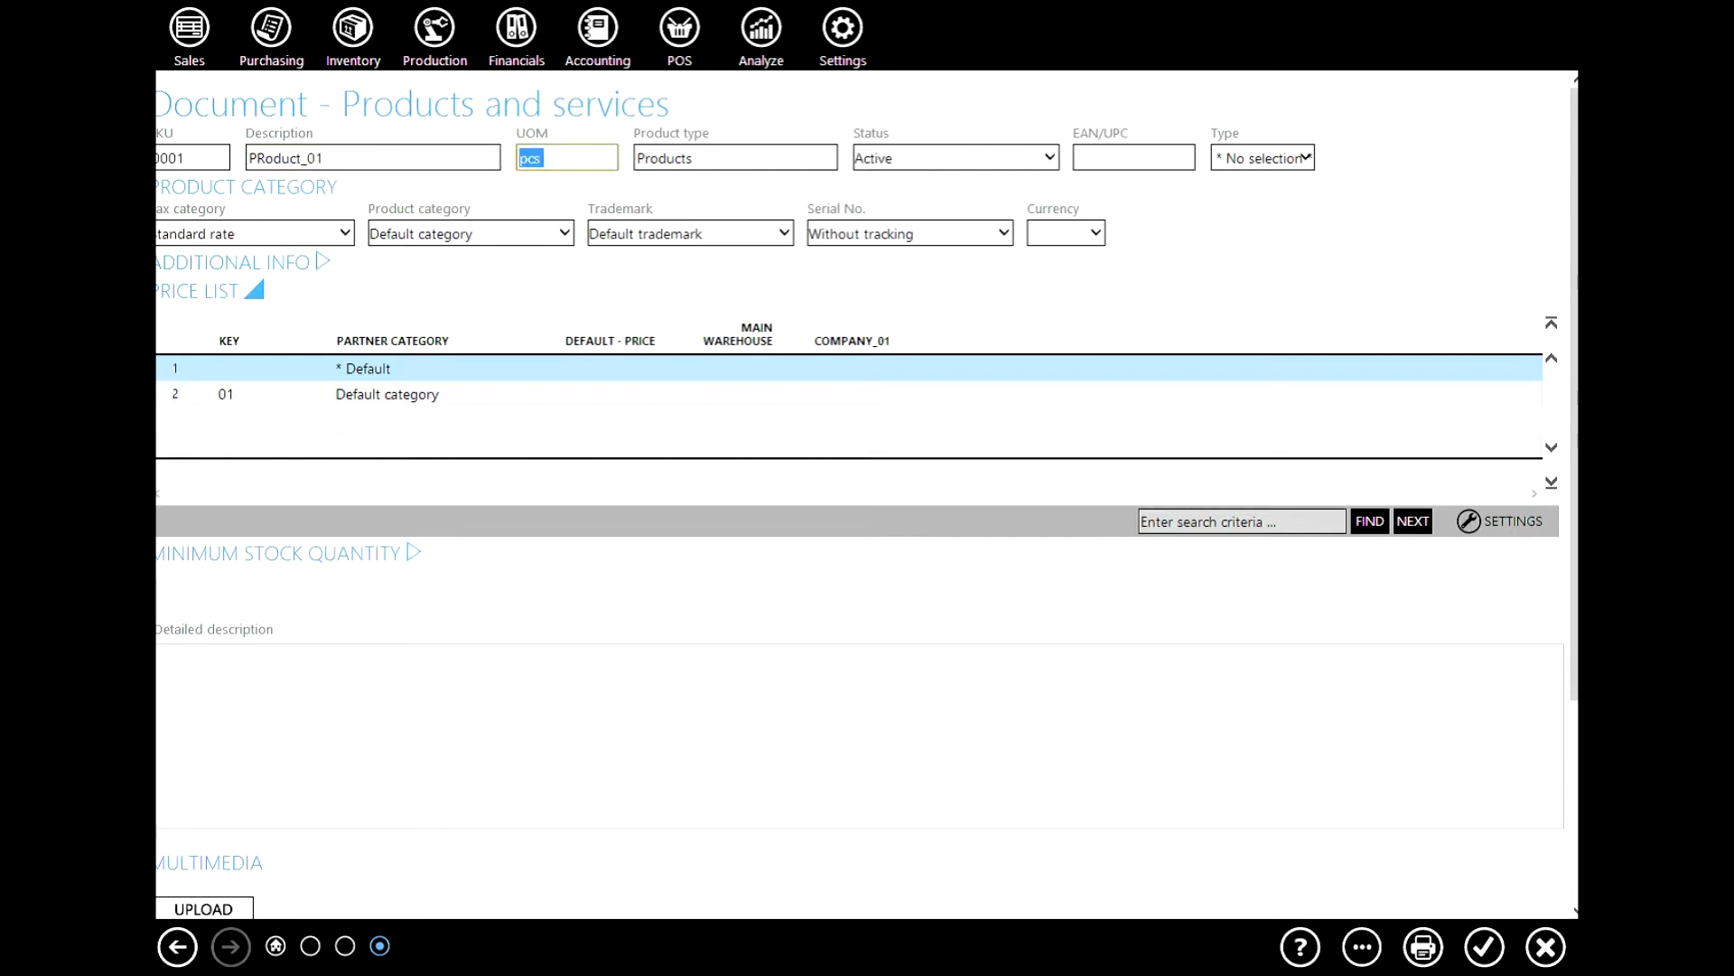
drag(266, 158, 257, 158)
text(r)
key(Tab)
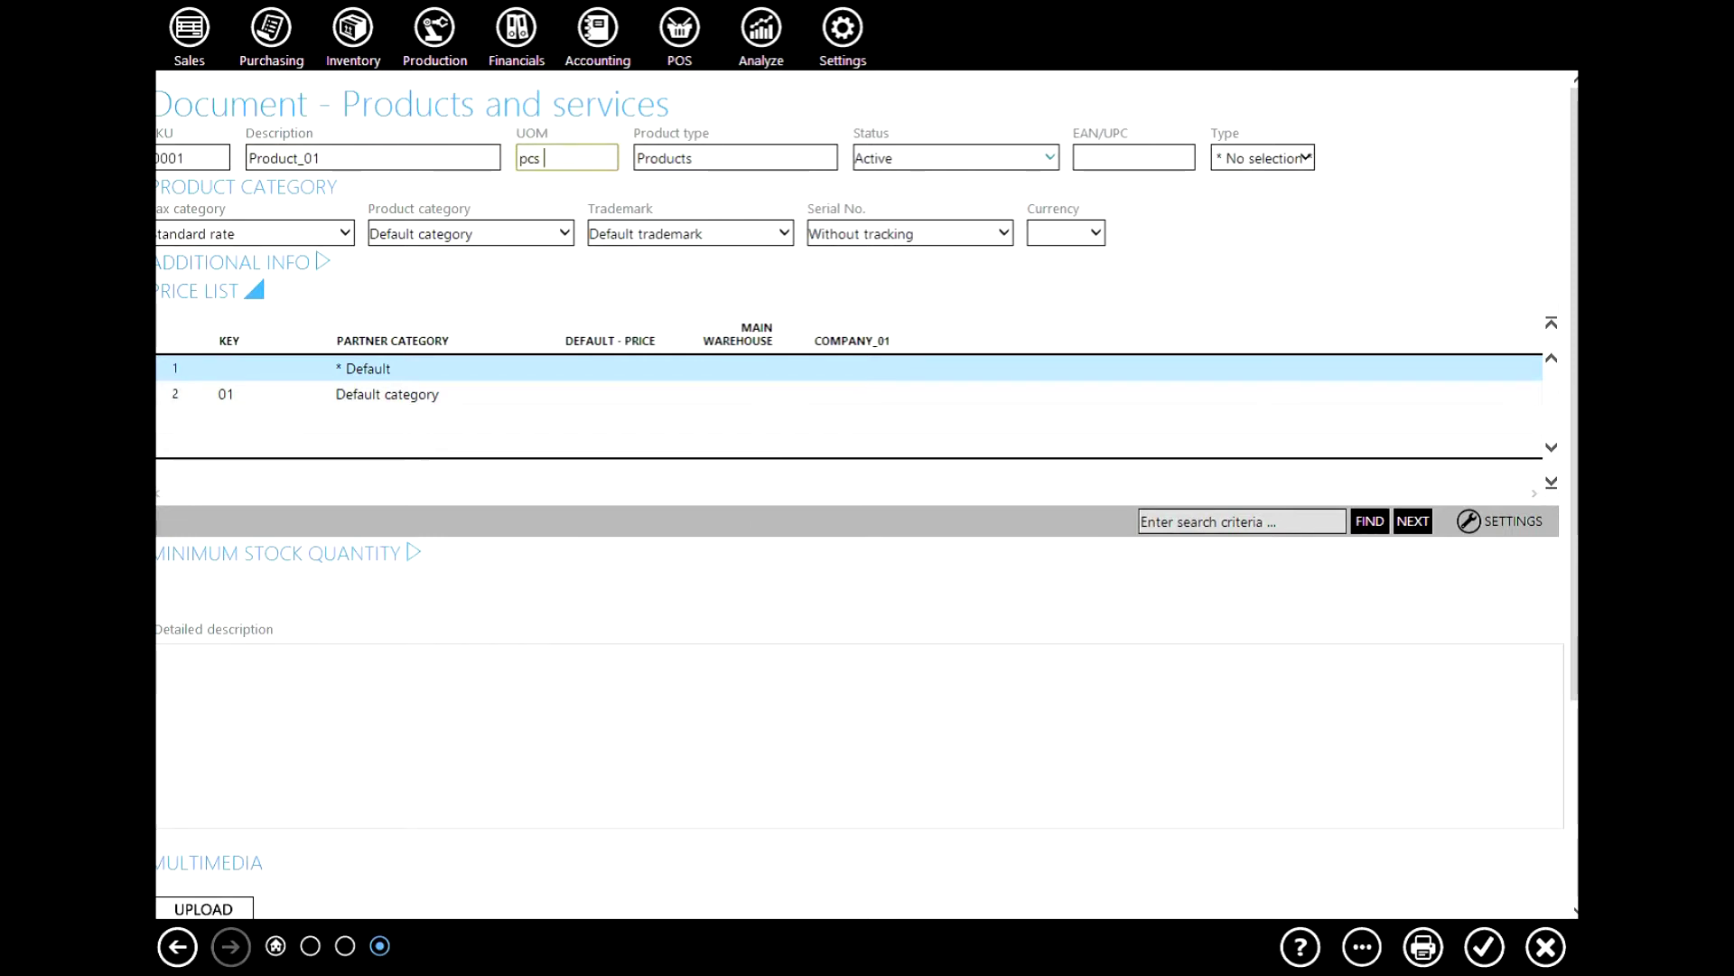
- Review the status and tax category options, keep Product_01 Active with Standard rate, and save the product
click(1050, 157)
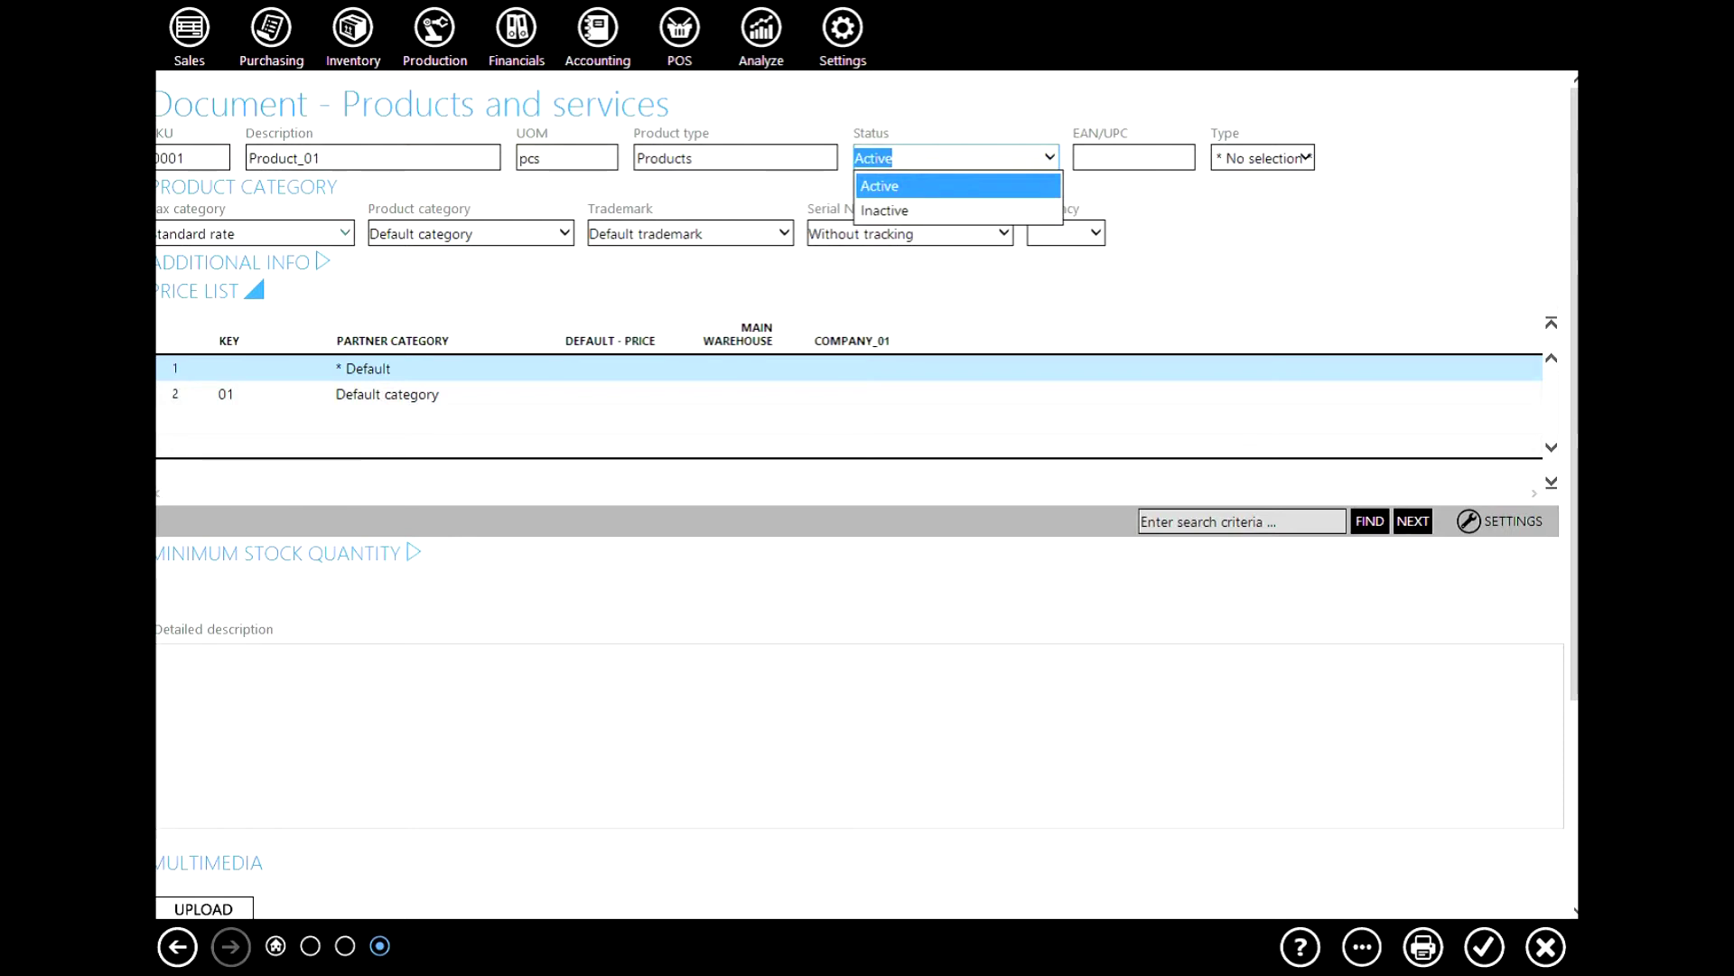
click(345, 233)
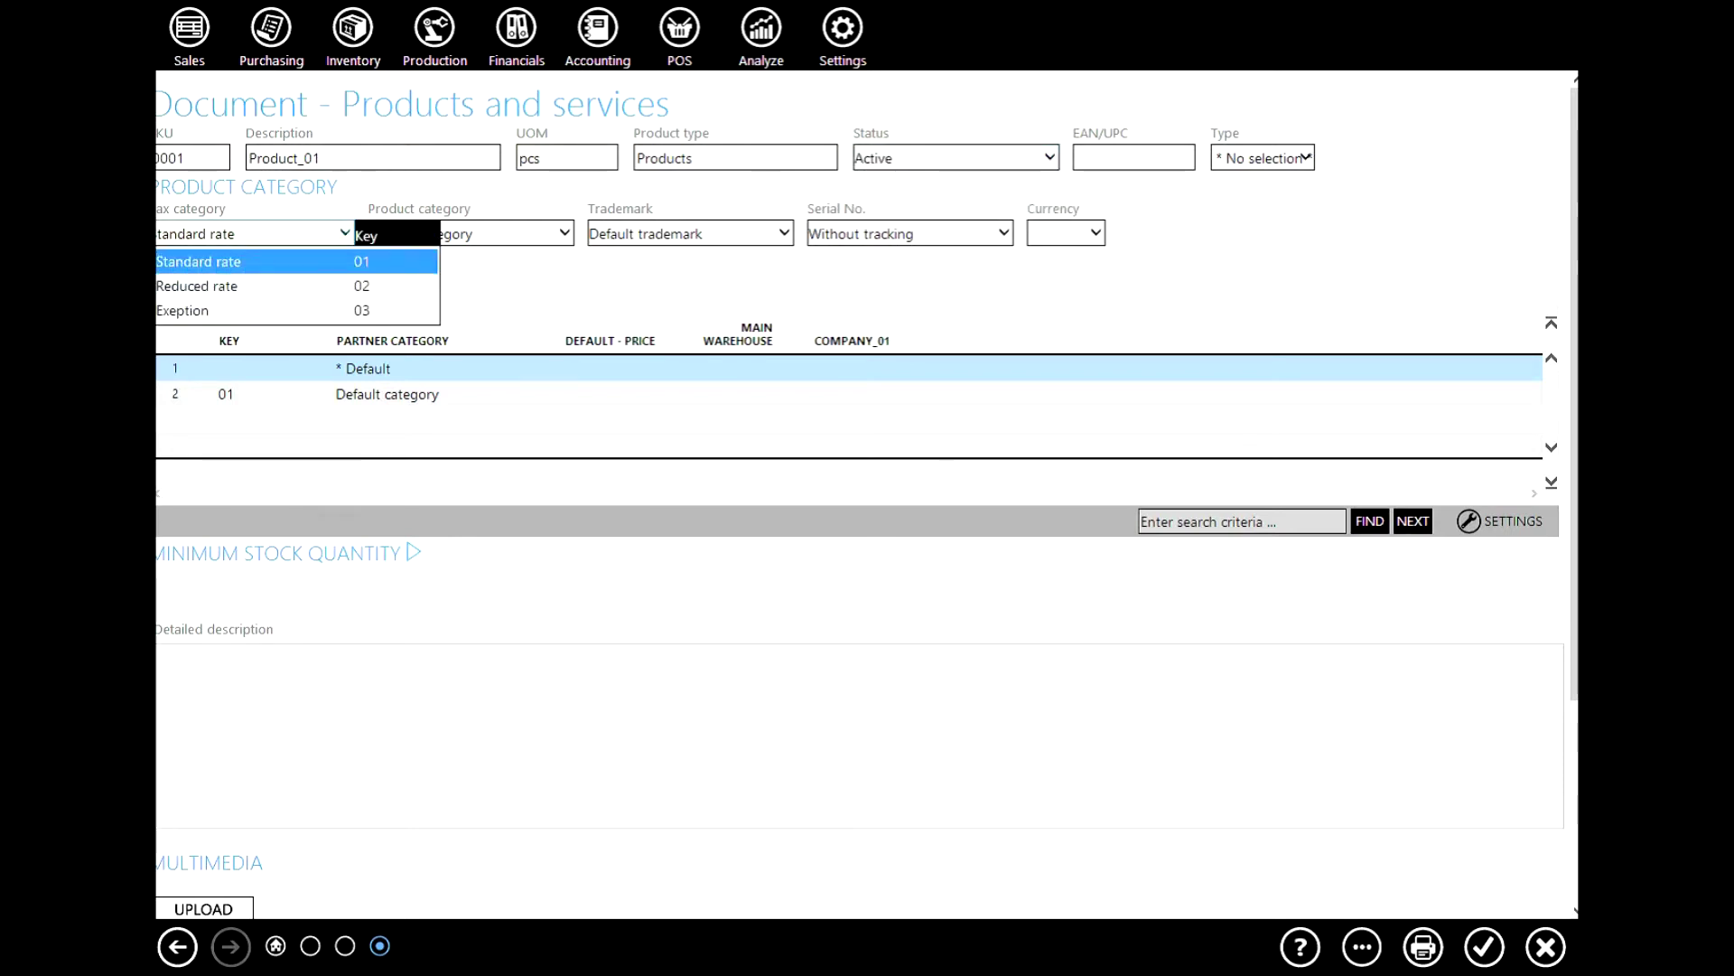
key(Down)
key(Down)
key(Up)
key(Up)
key(Down)
key(Up)
key(Return)
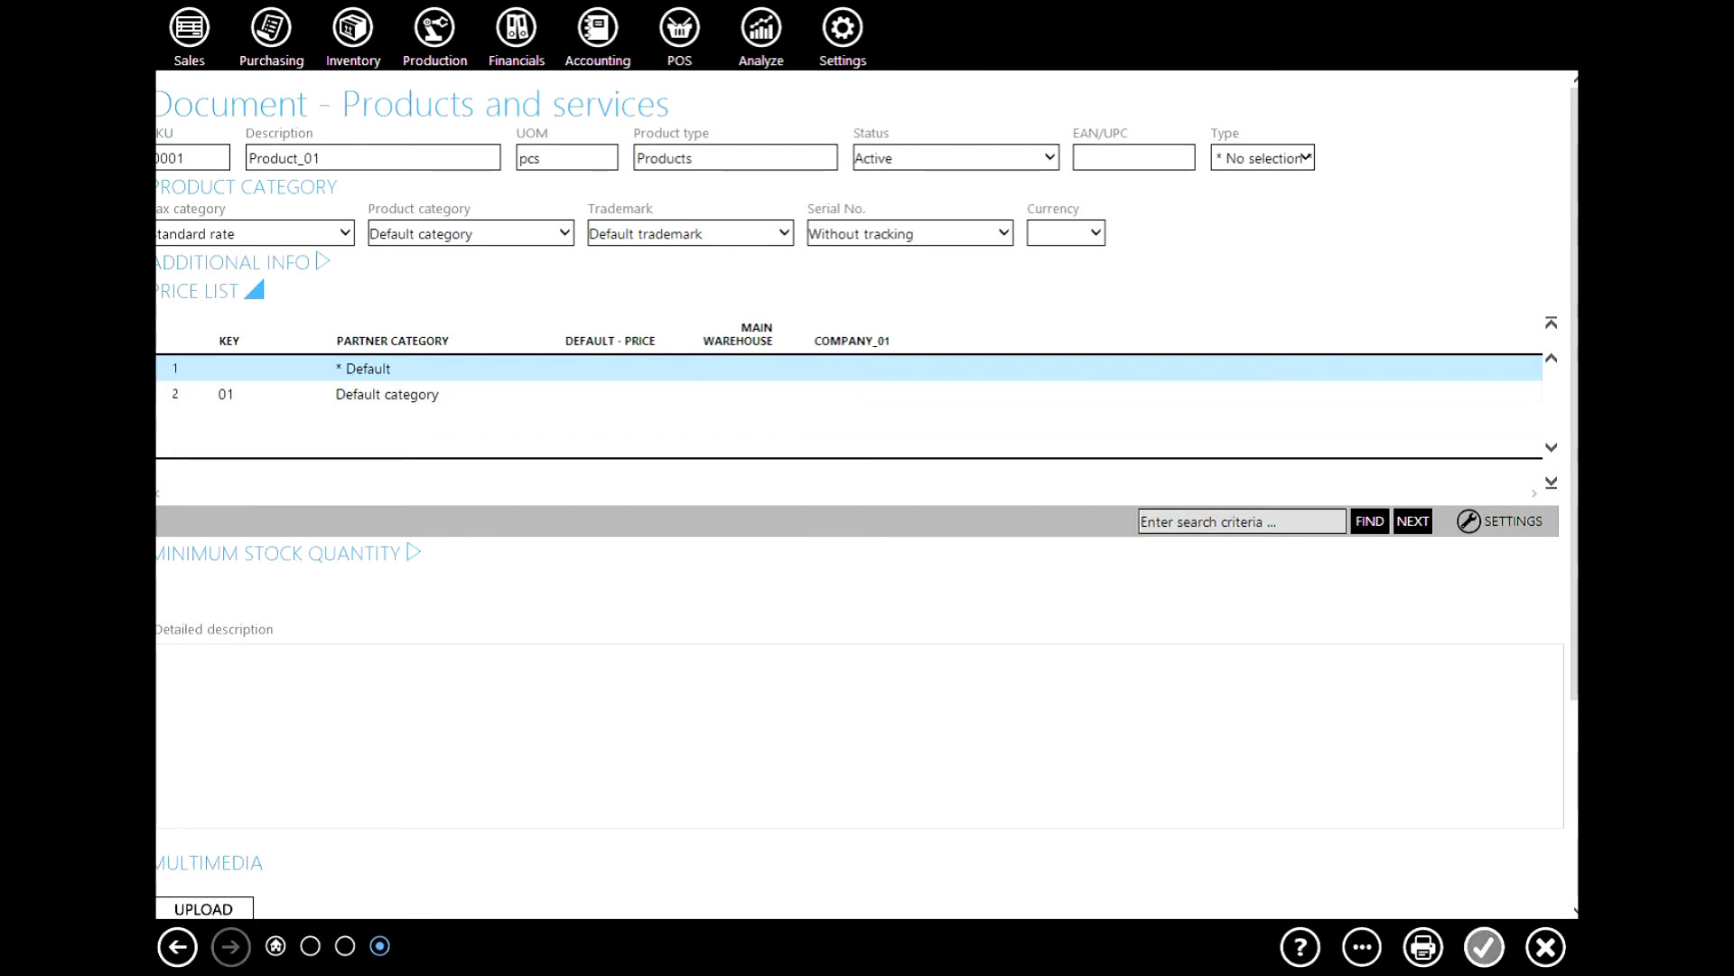
click(1484, 947)
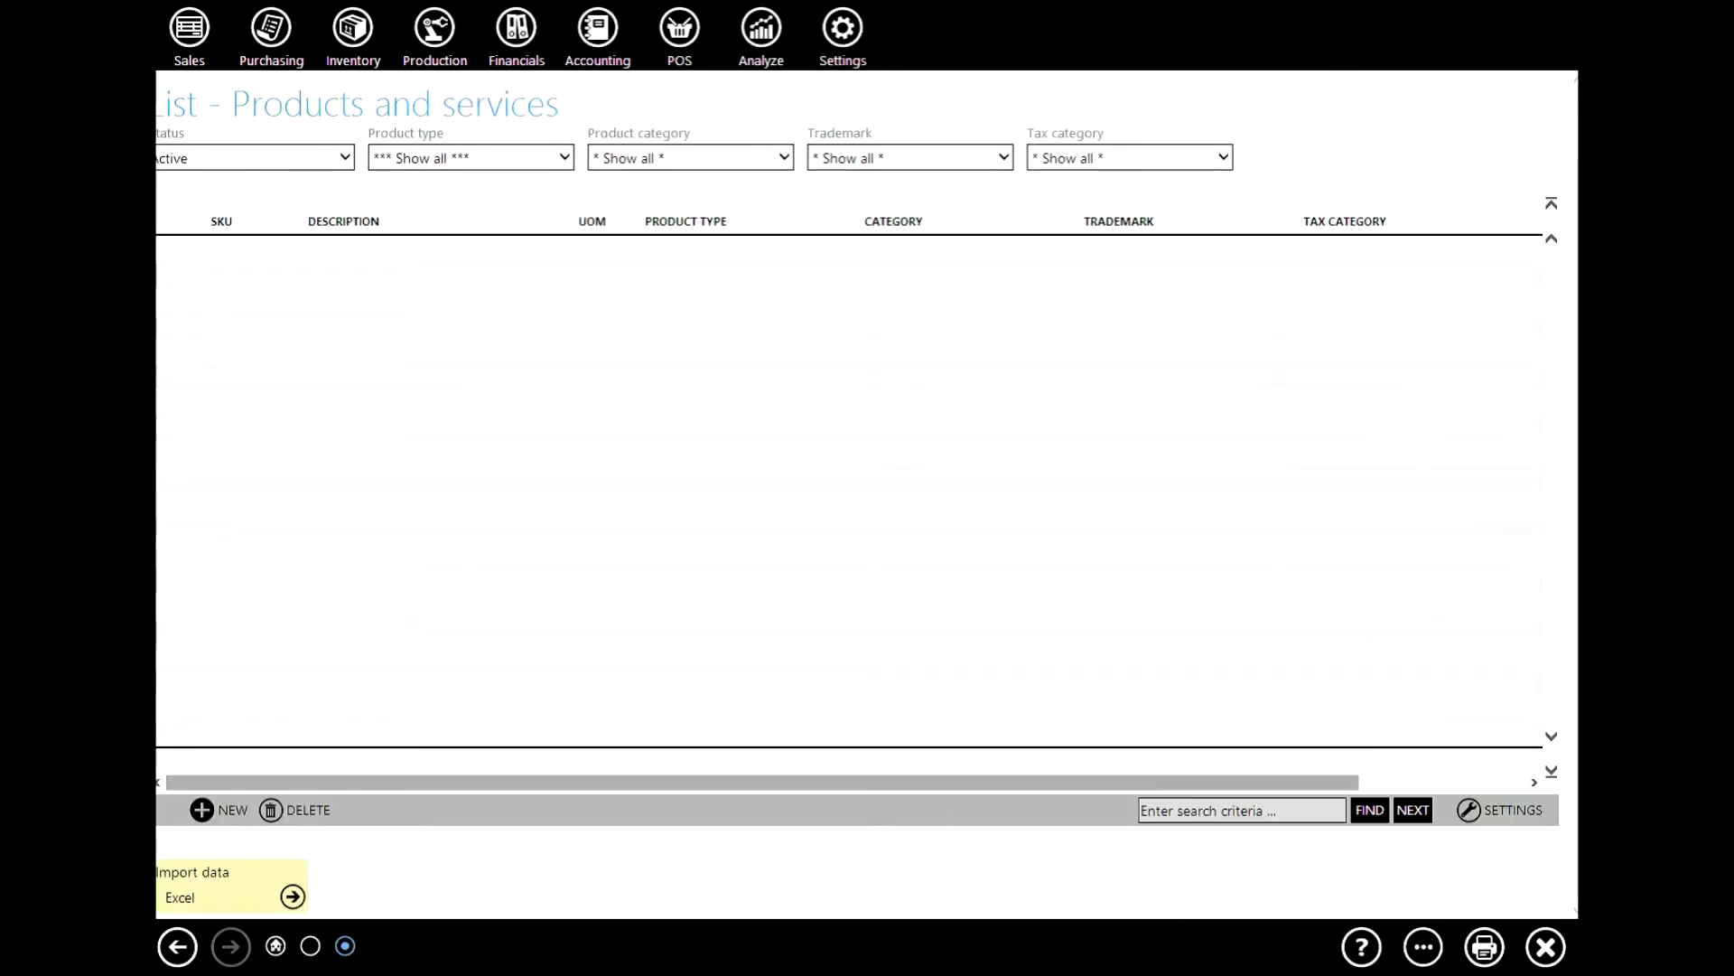
- Create a second item of type Products described as Product_02 with the Reduced rate tax category, and save it
click(219, 810)
key(Return)
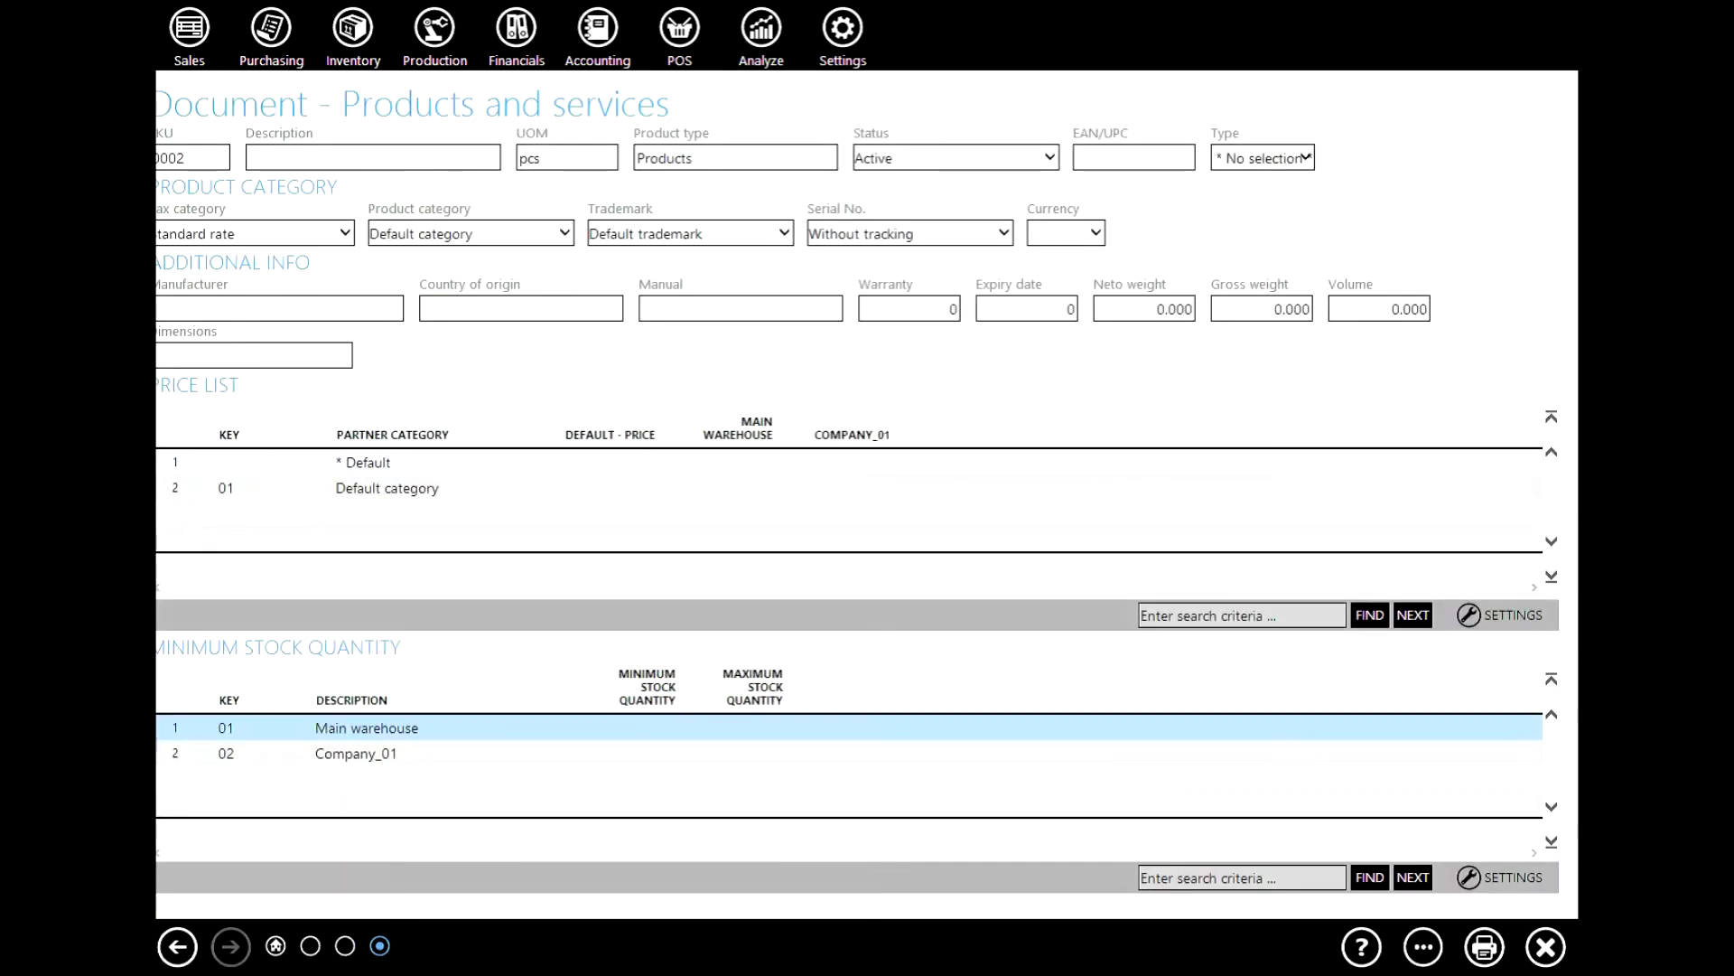
text(Produ)
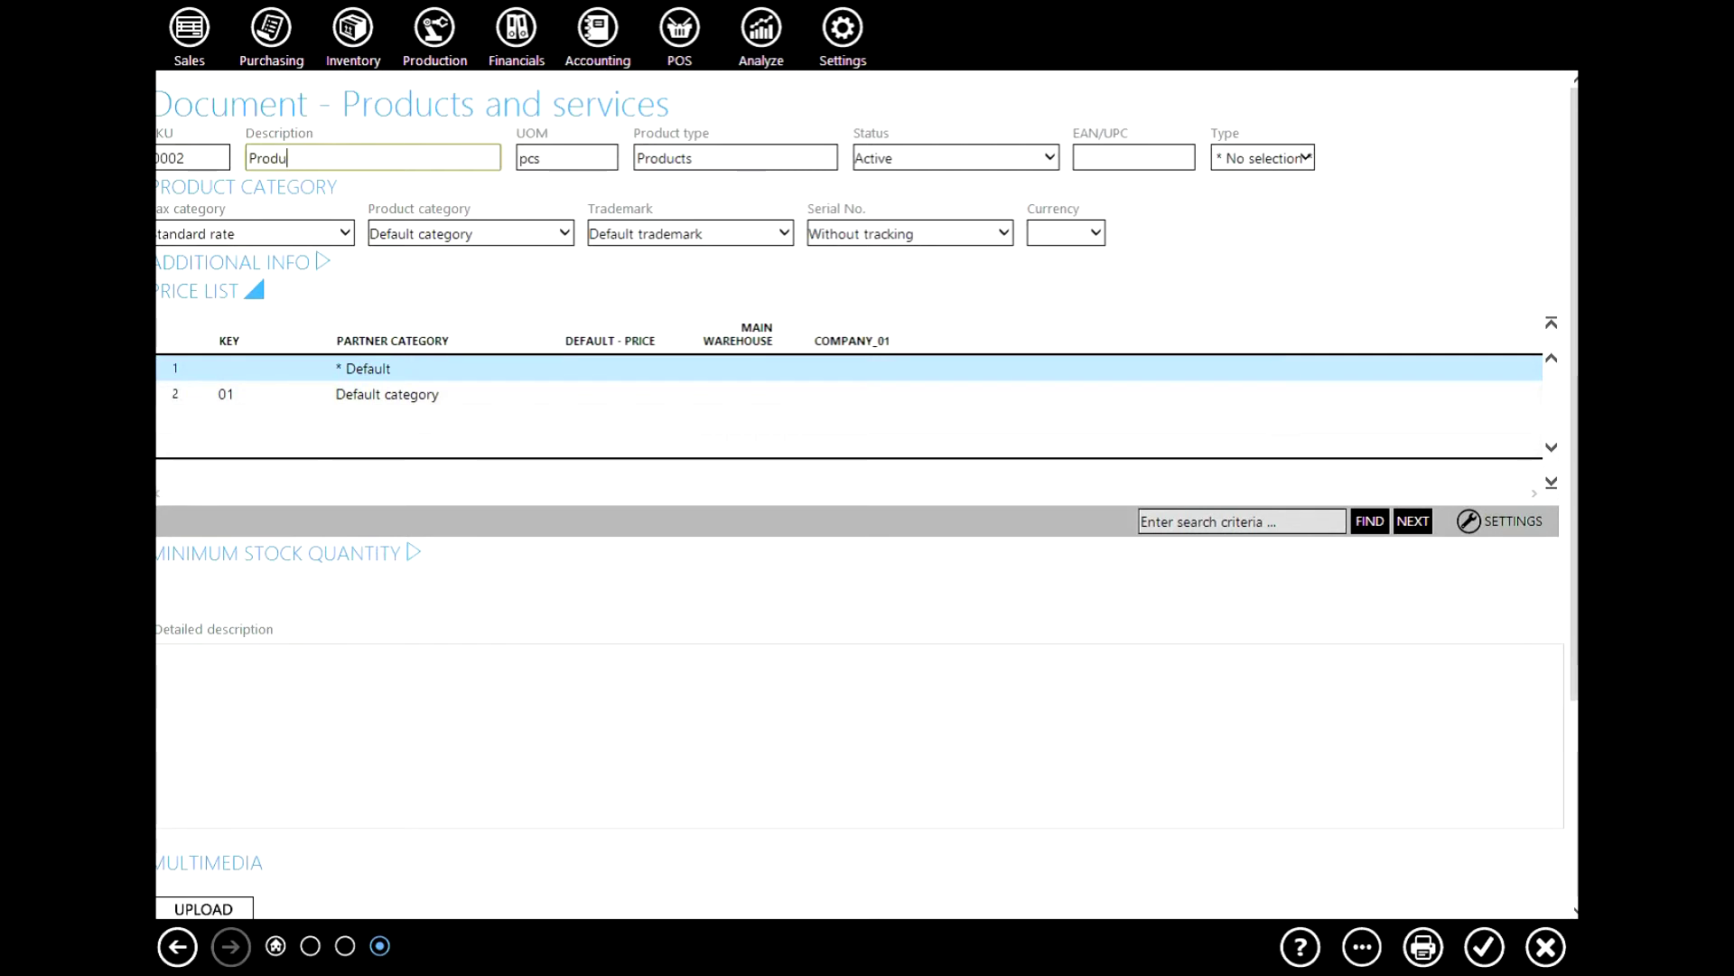
text(ct_02)
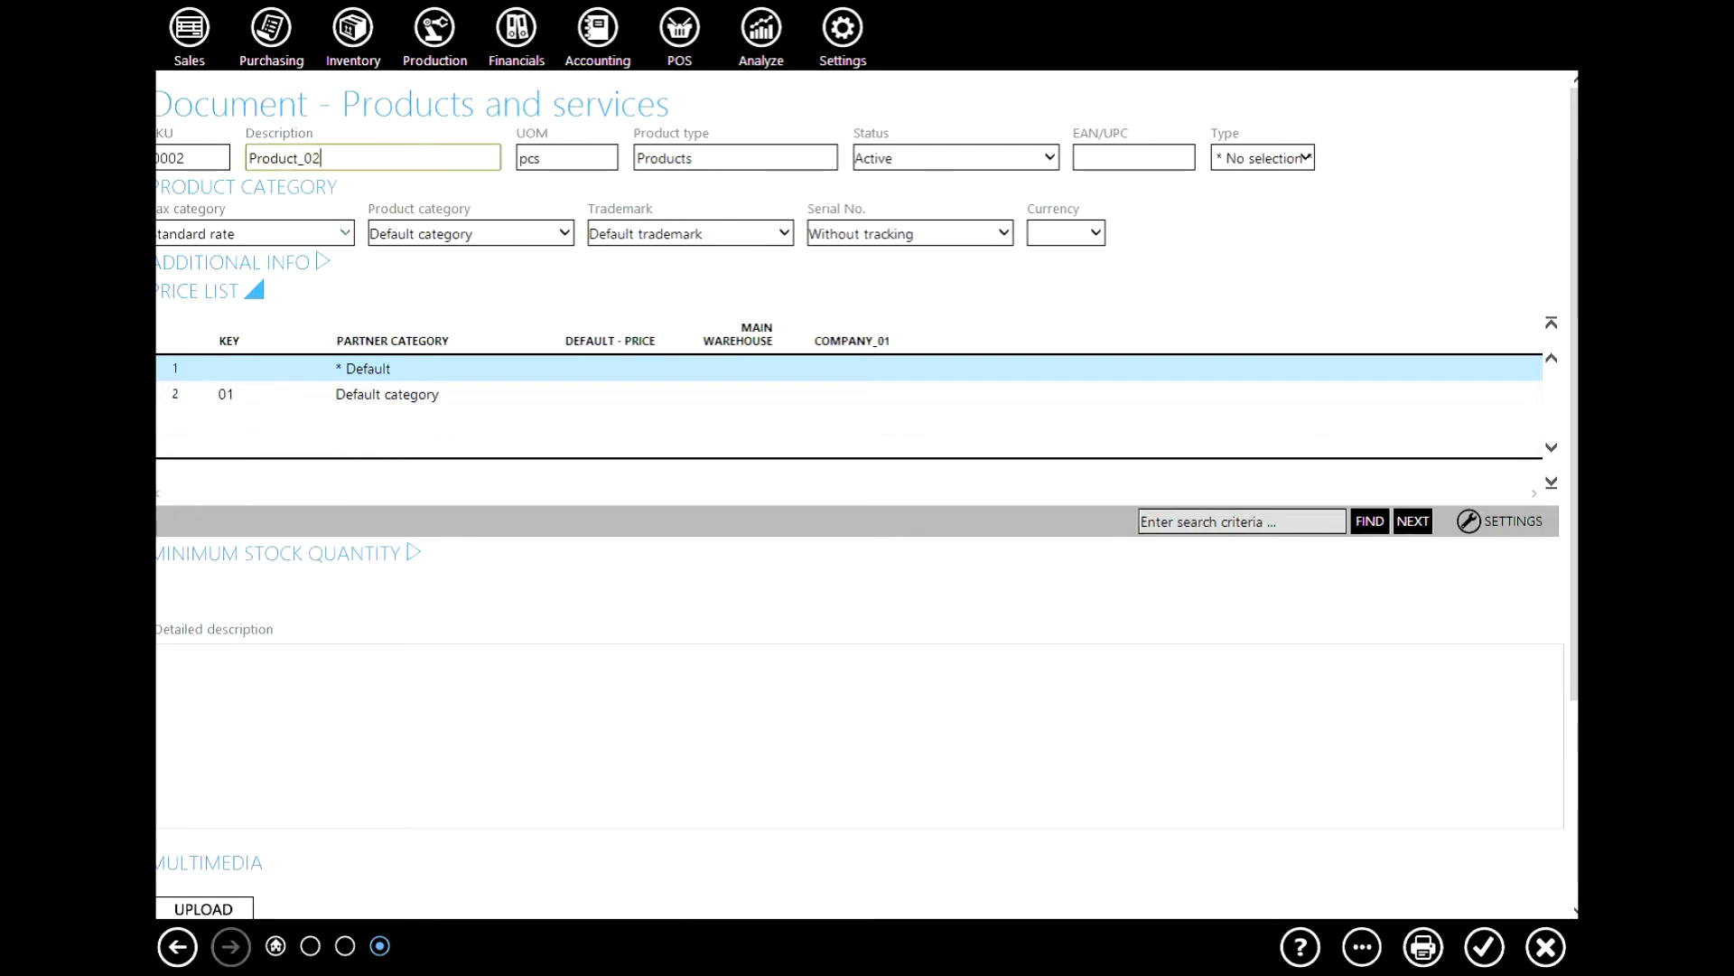
click(344, 233)
click(244, 284)
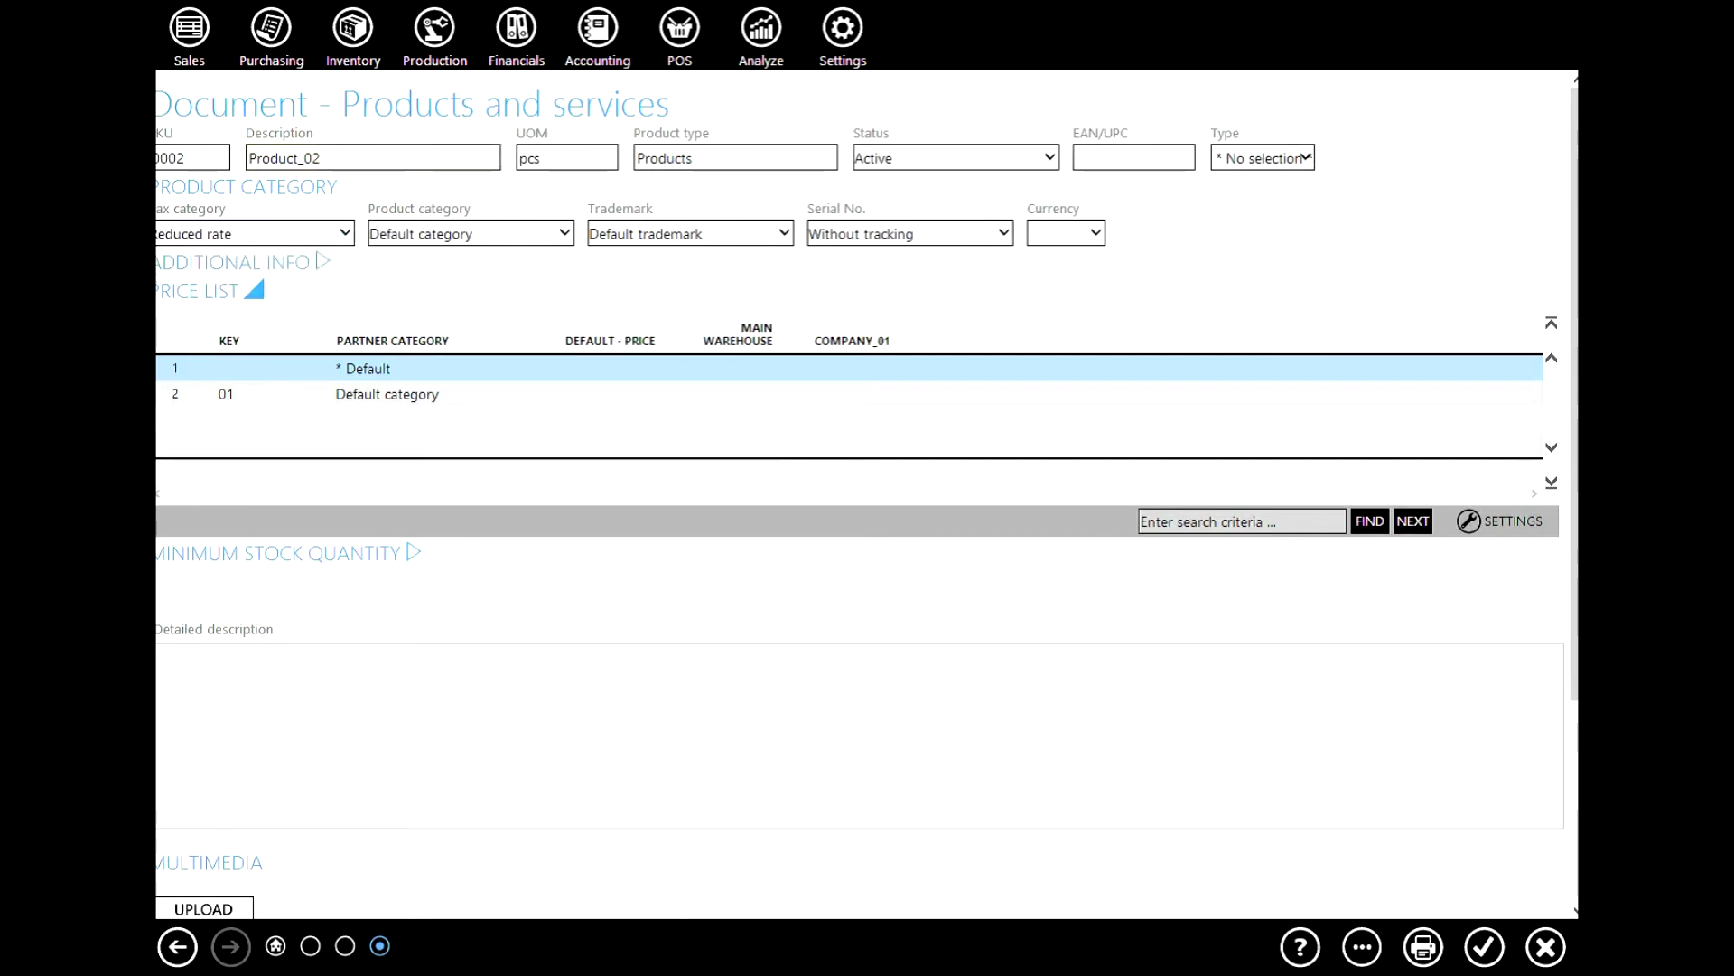
click(1484, 947)
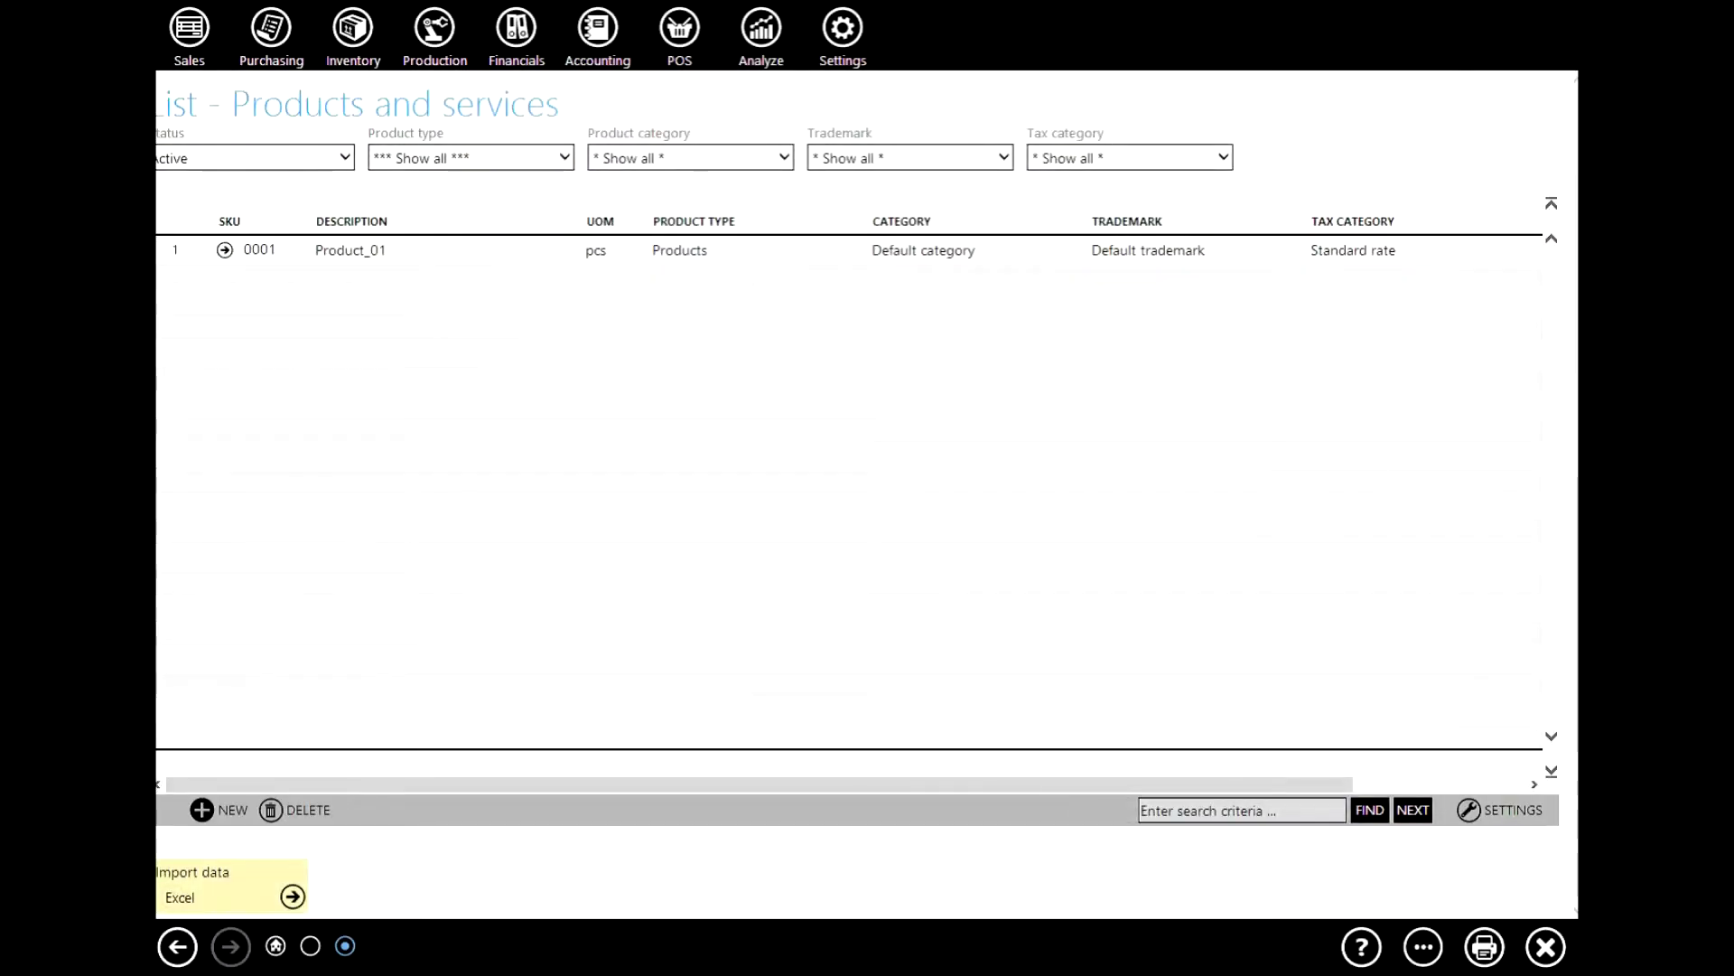
- Open the Main warehouse in the warehouses list, review its tax location options, and save it with Domestic trade
click(842, 28)
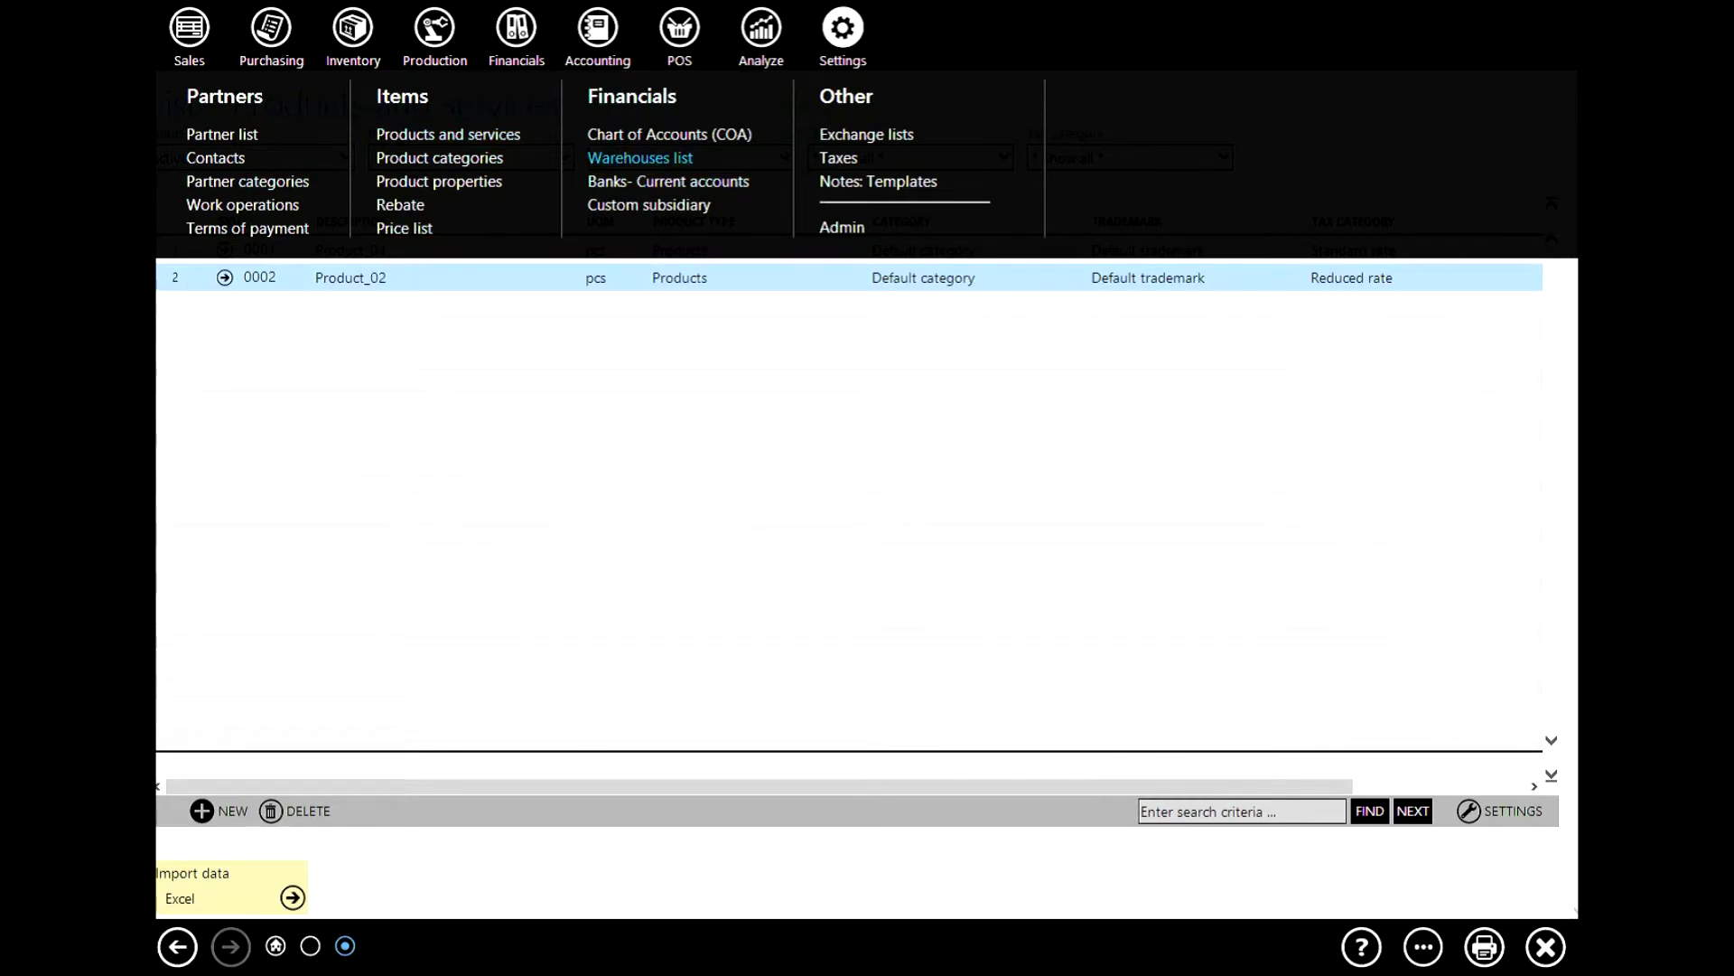
click(639, 157)
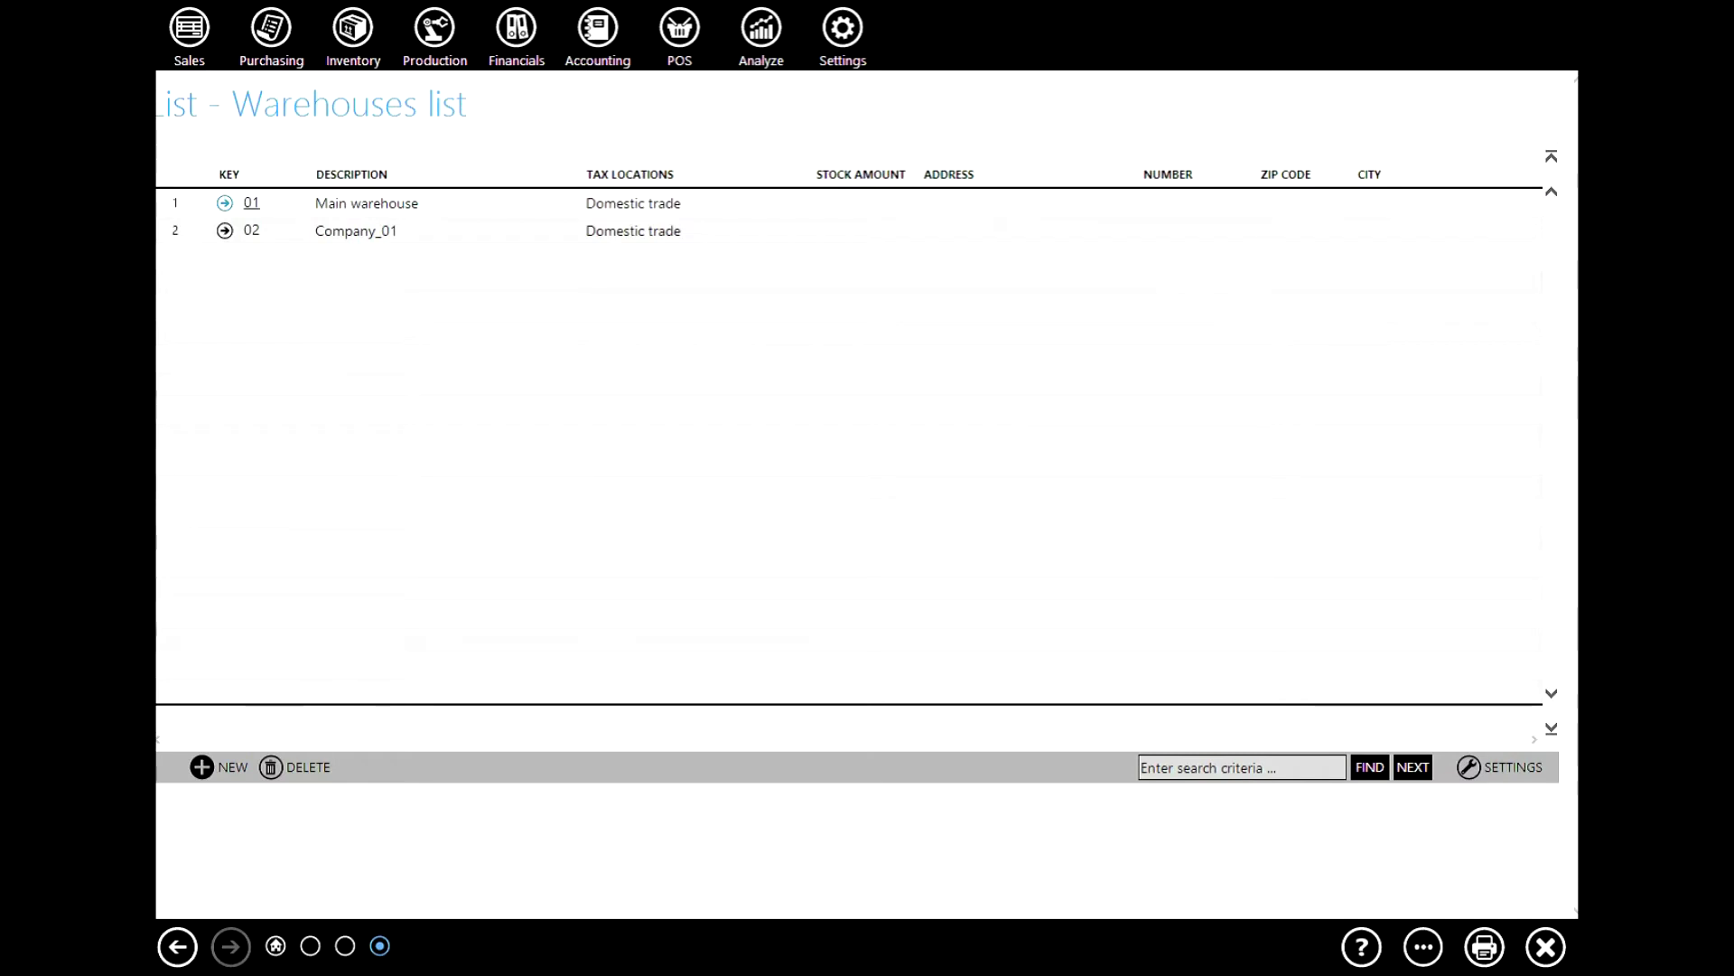
click(225, 203)
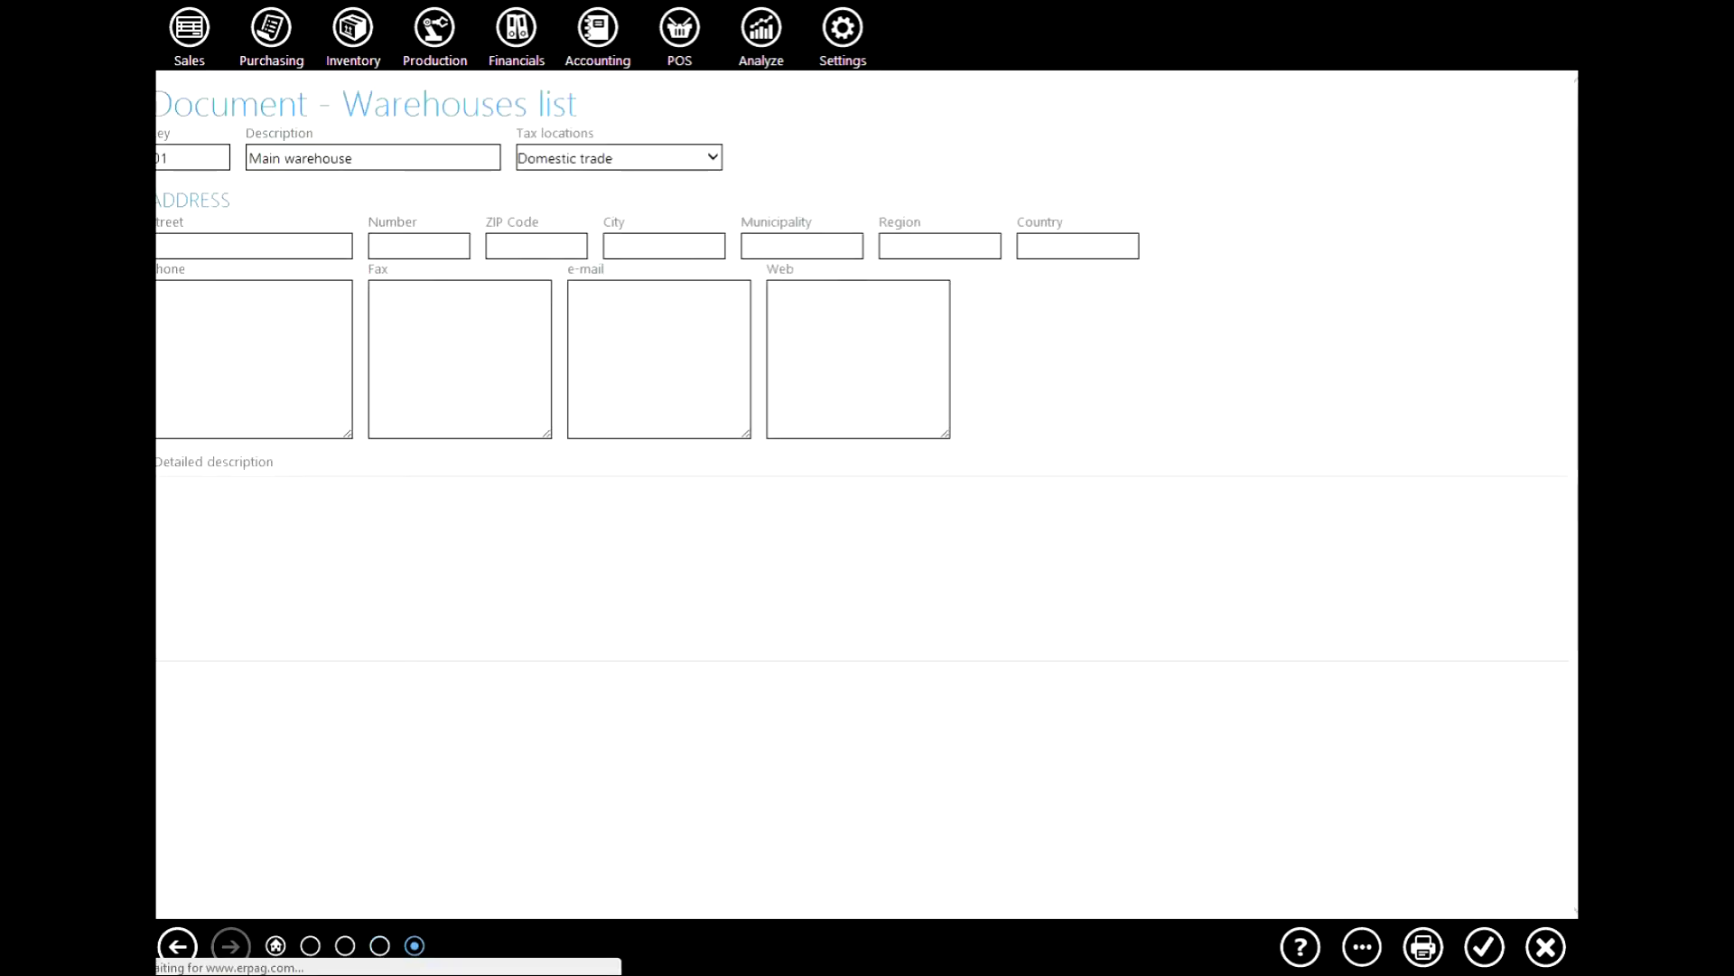
click(711, 158)
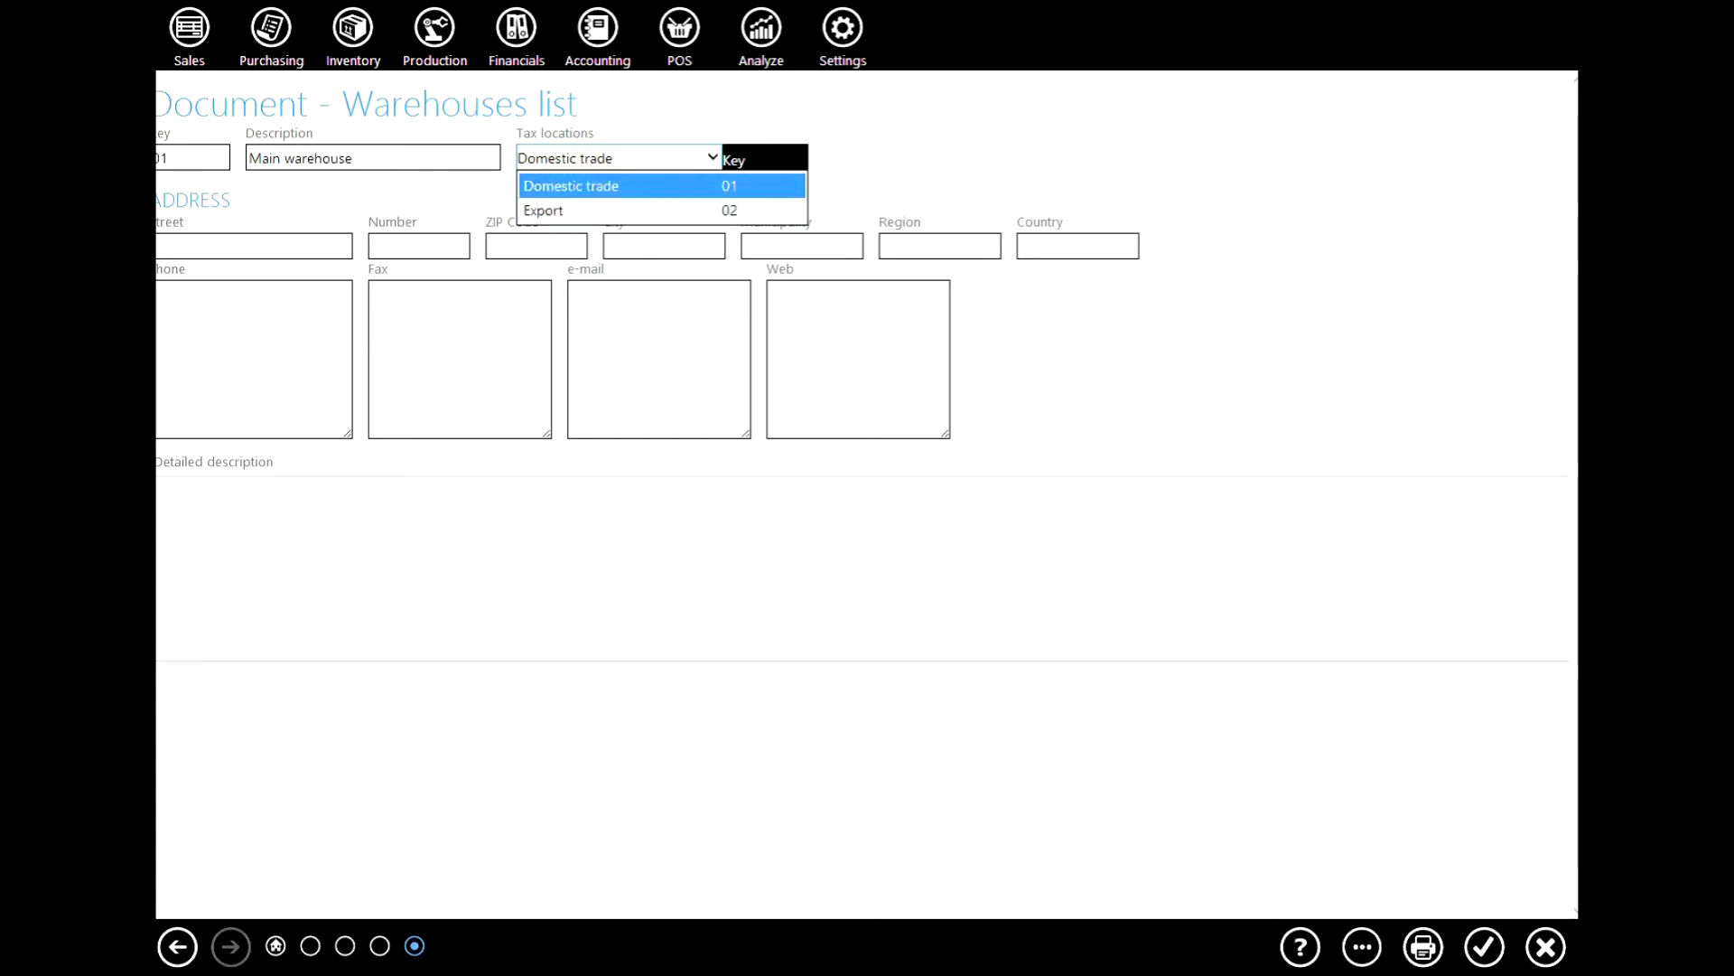
key(Escape)
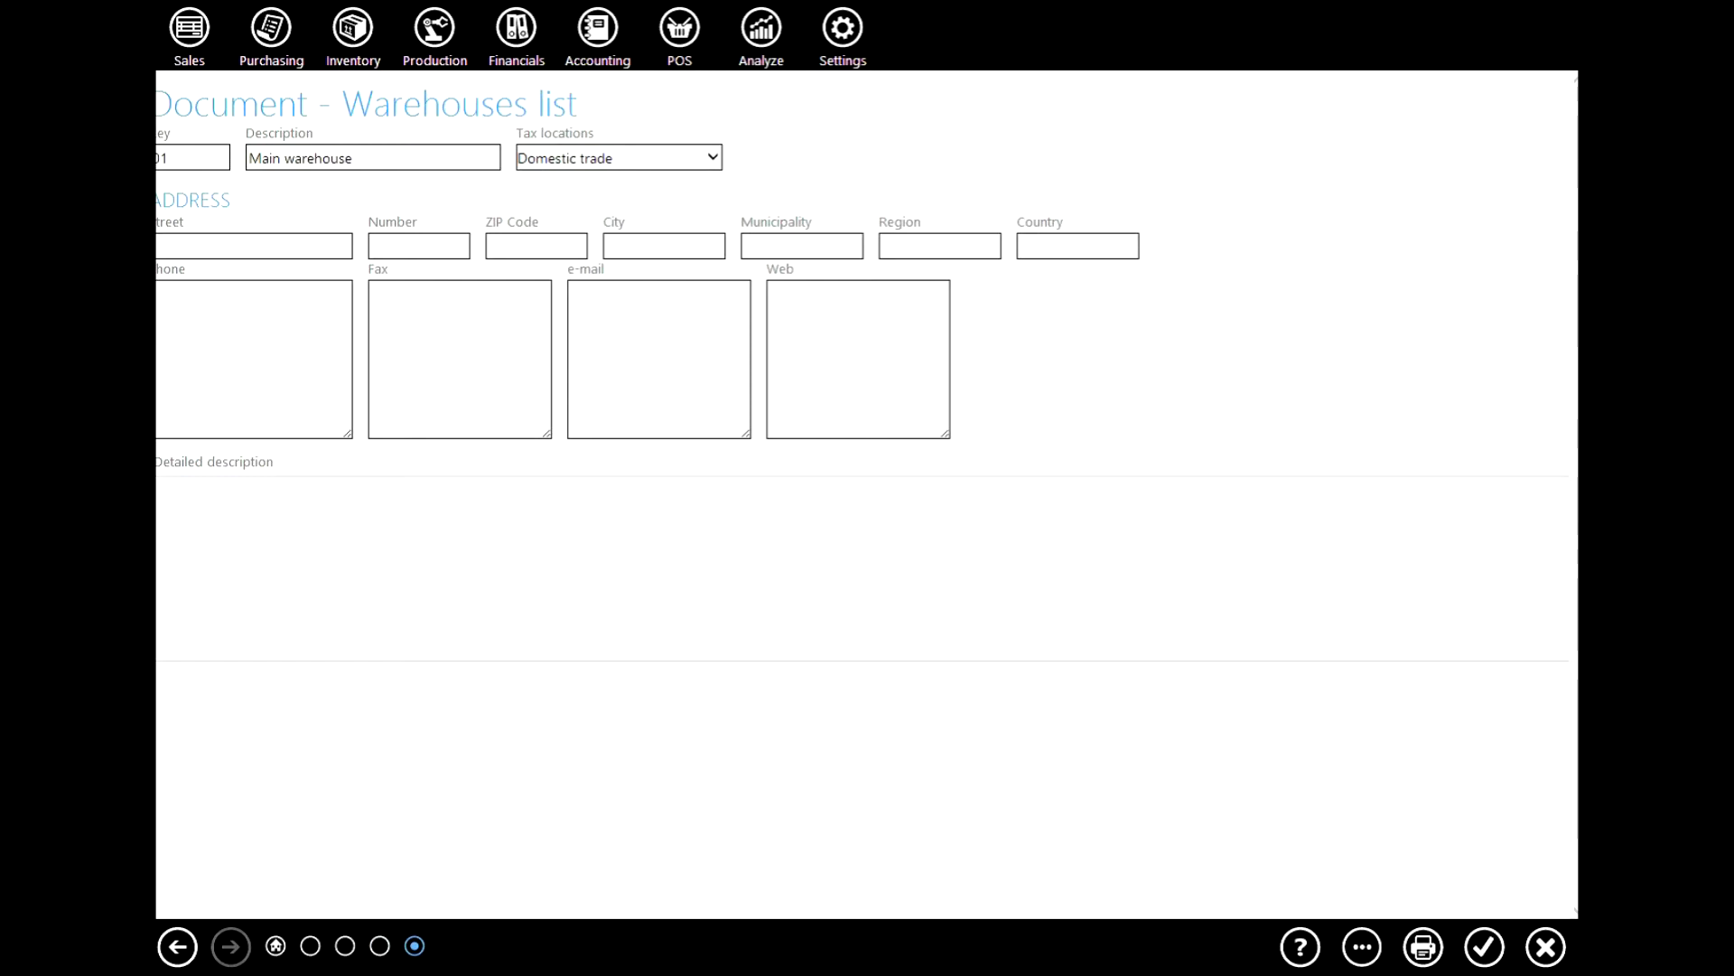
click(1484, 947)
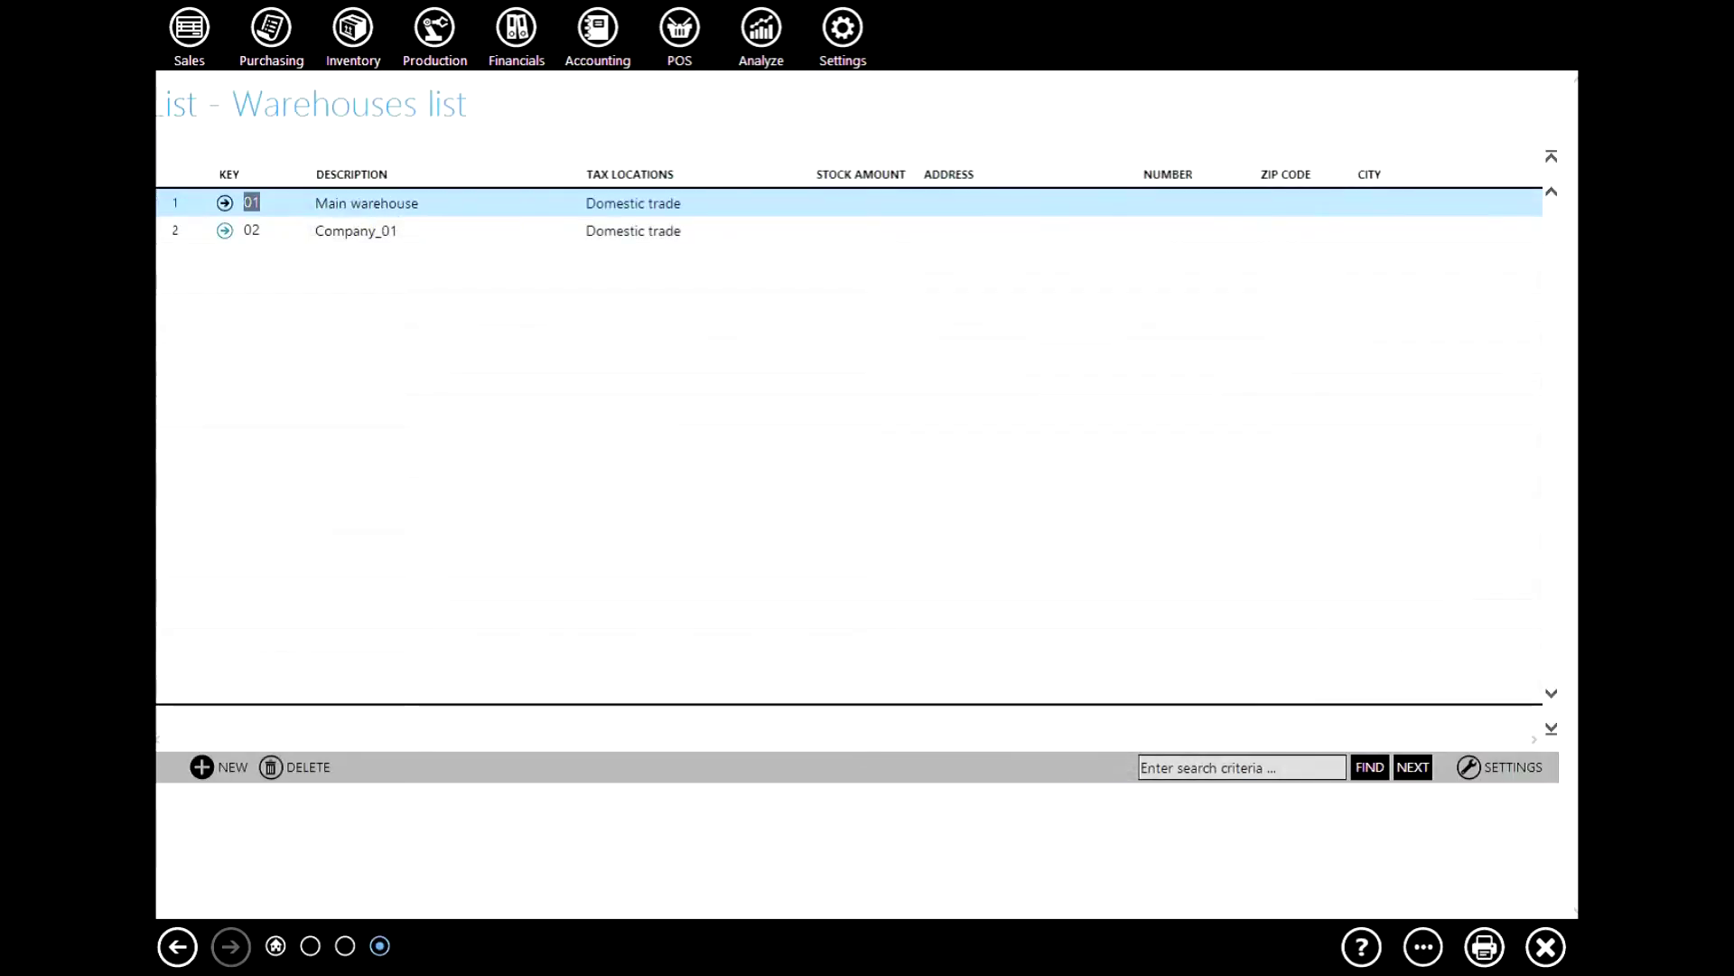
- Set the Company_01 warehouse's tax location to Export and save the warehouse
click(251, 230)
key(Return)
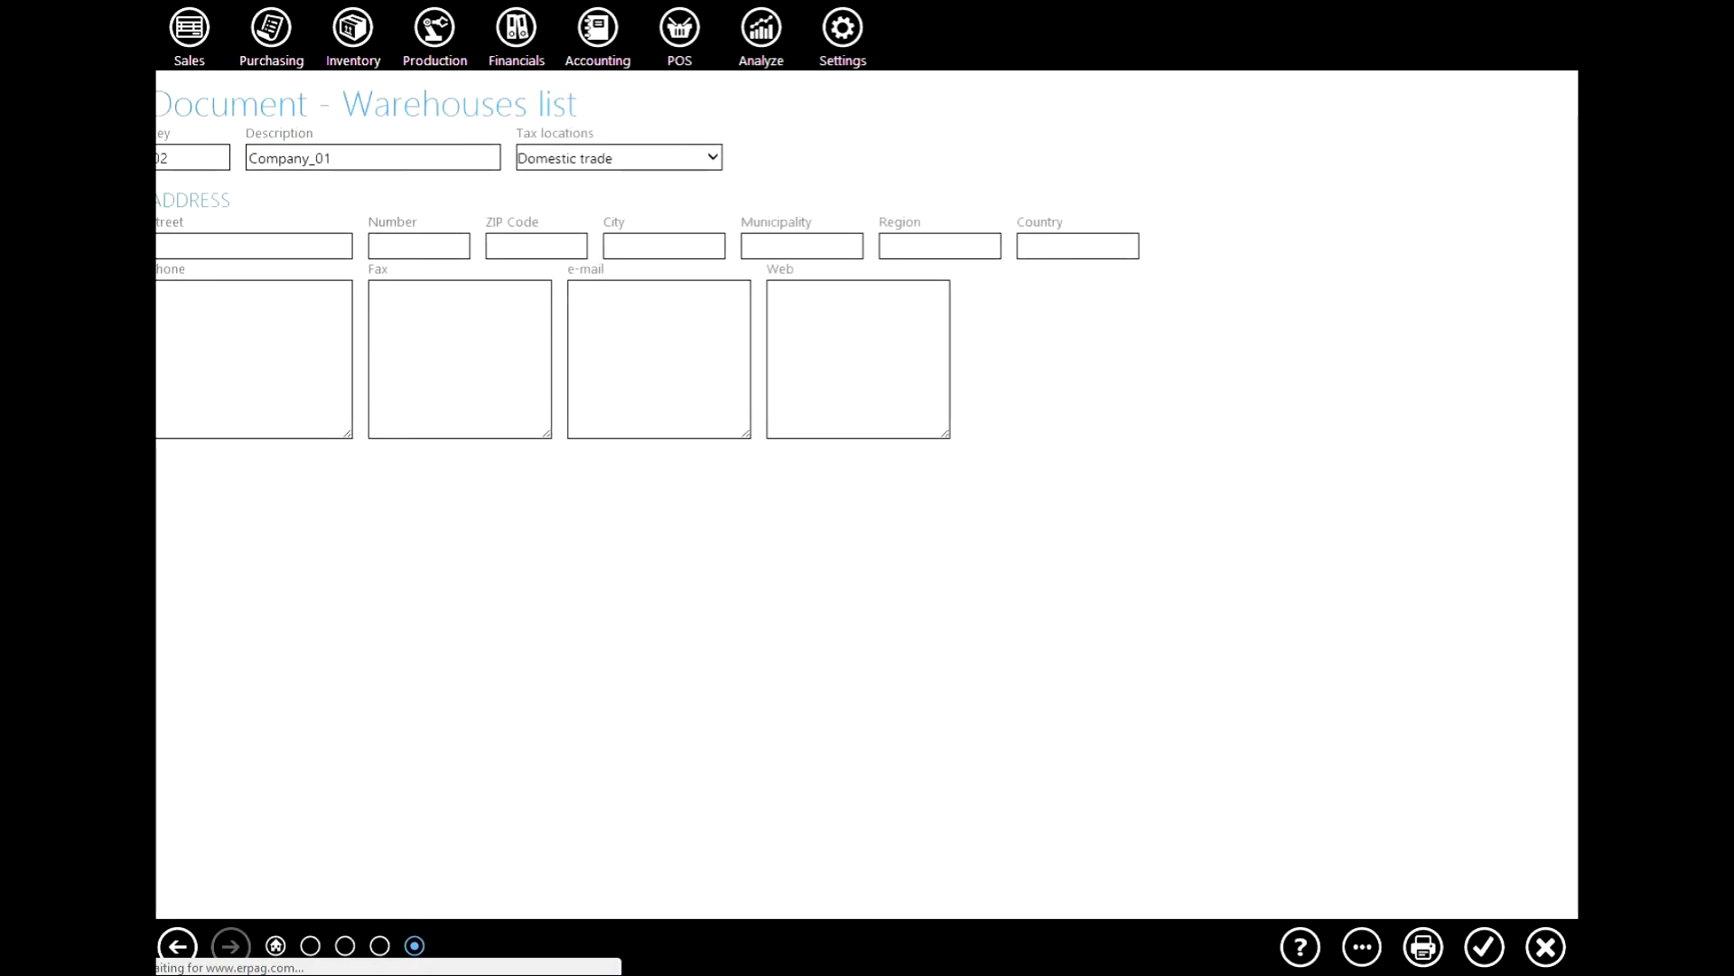
click(712, 158)
key(Down)
key(Return)
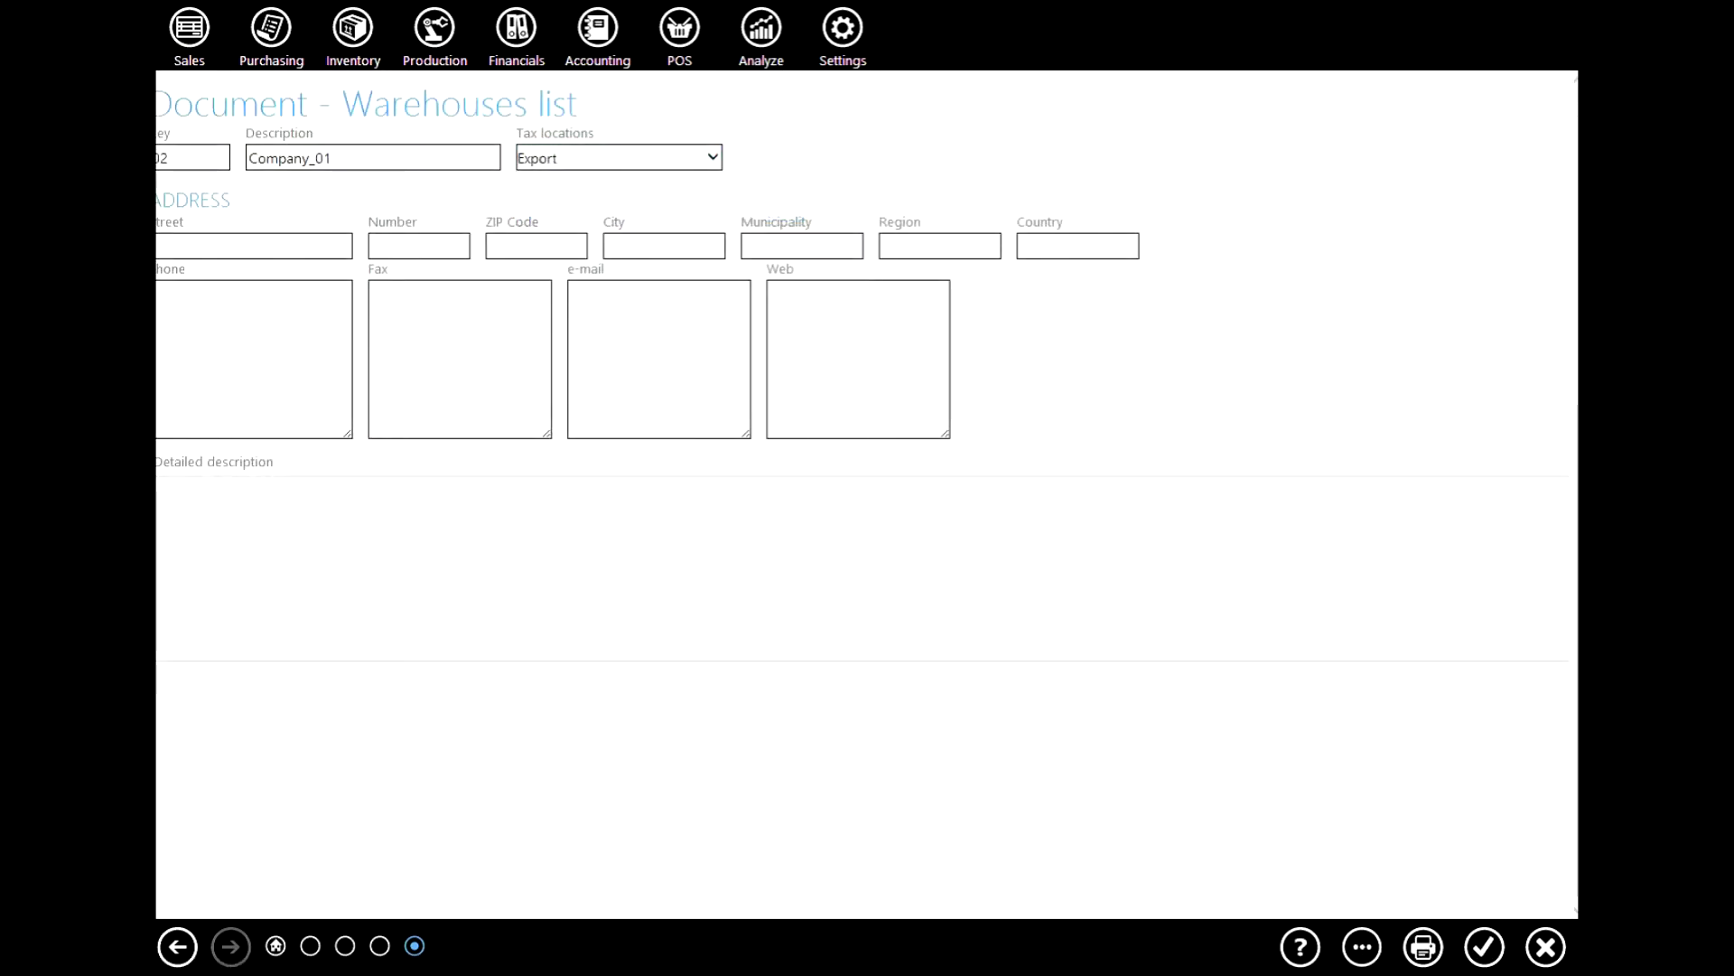
click(1484, 946)
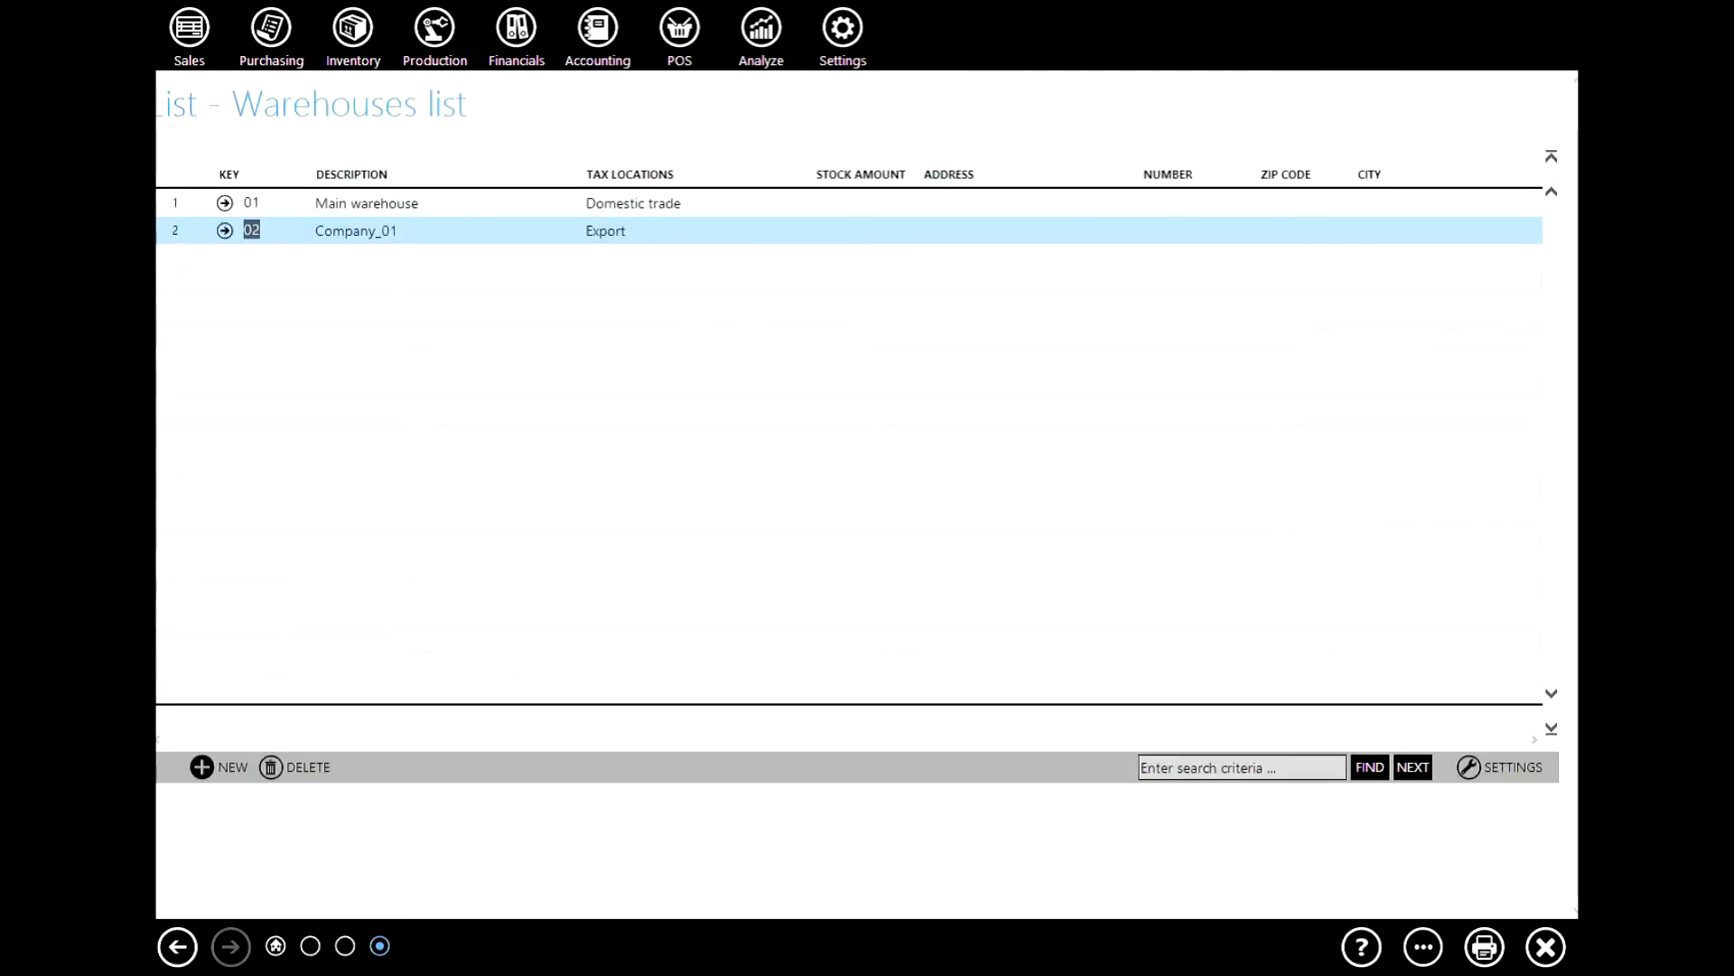
- Create a partner named Company 001 with the Default category and the Domestic trade tax location, and save it
click(842, 29)
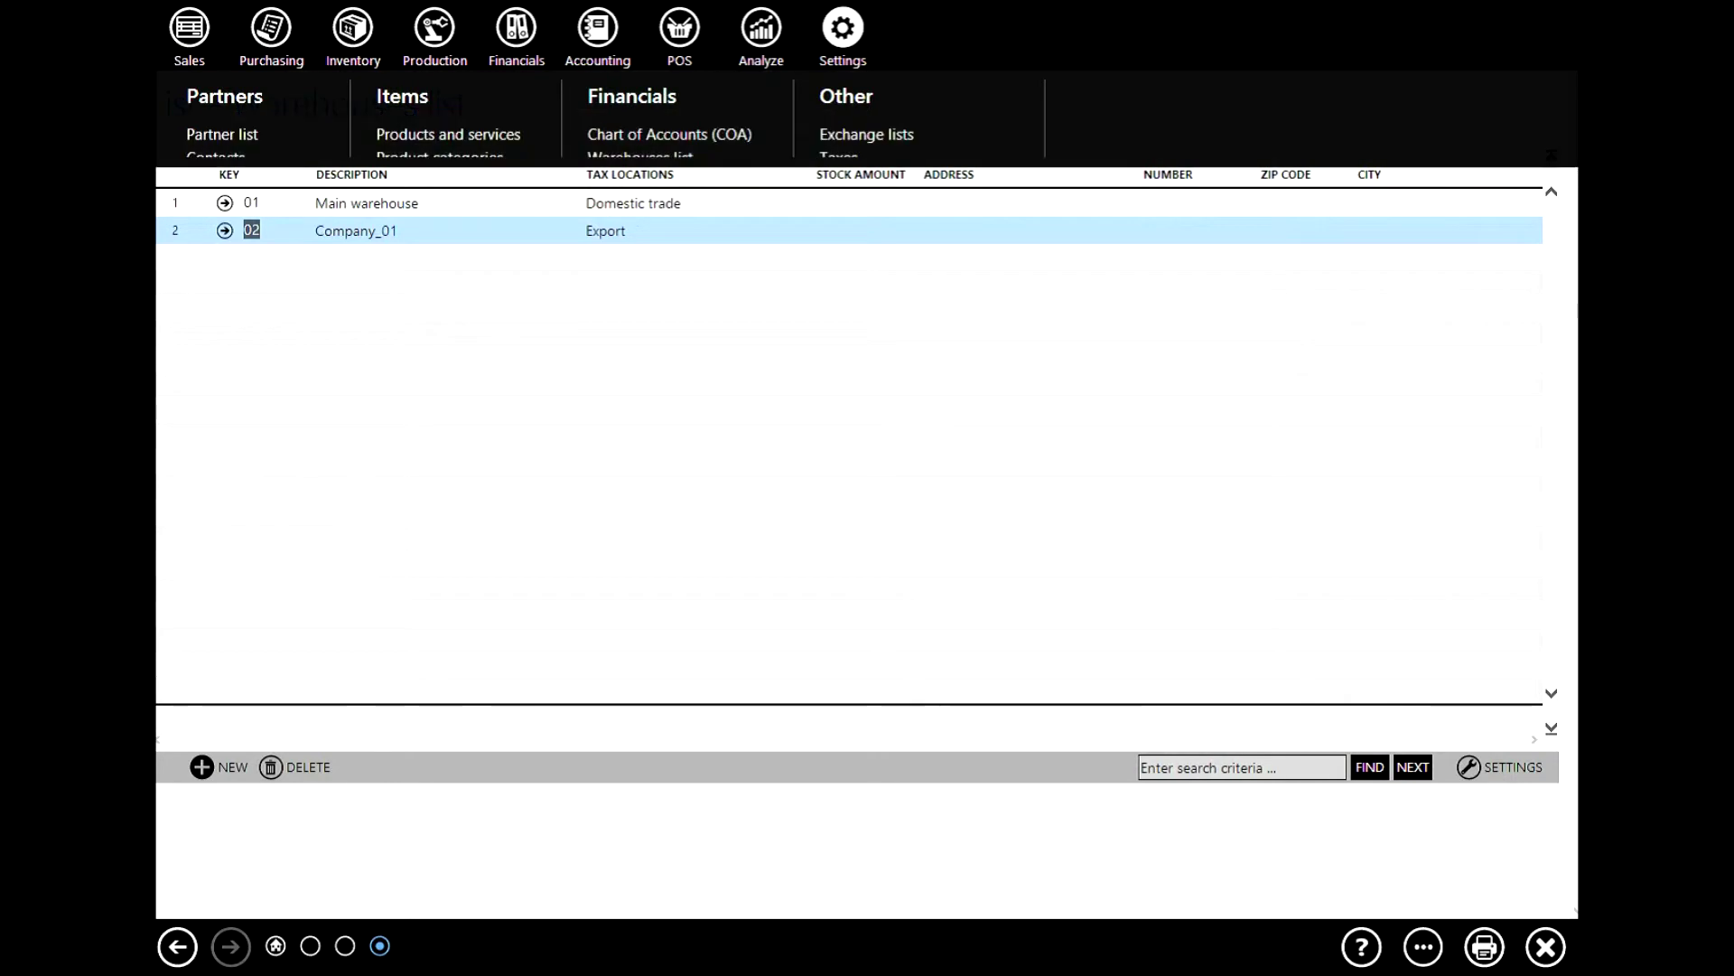
click(222, 133)
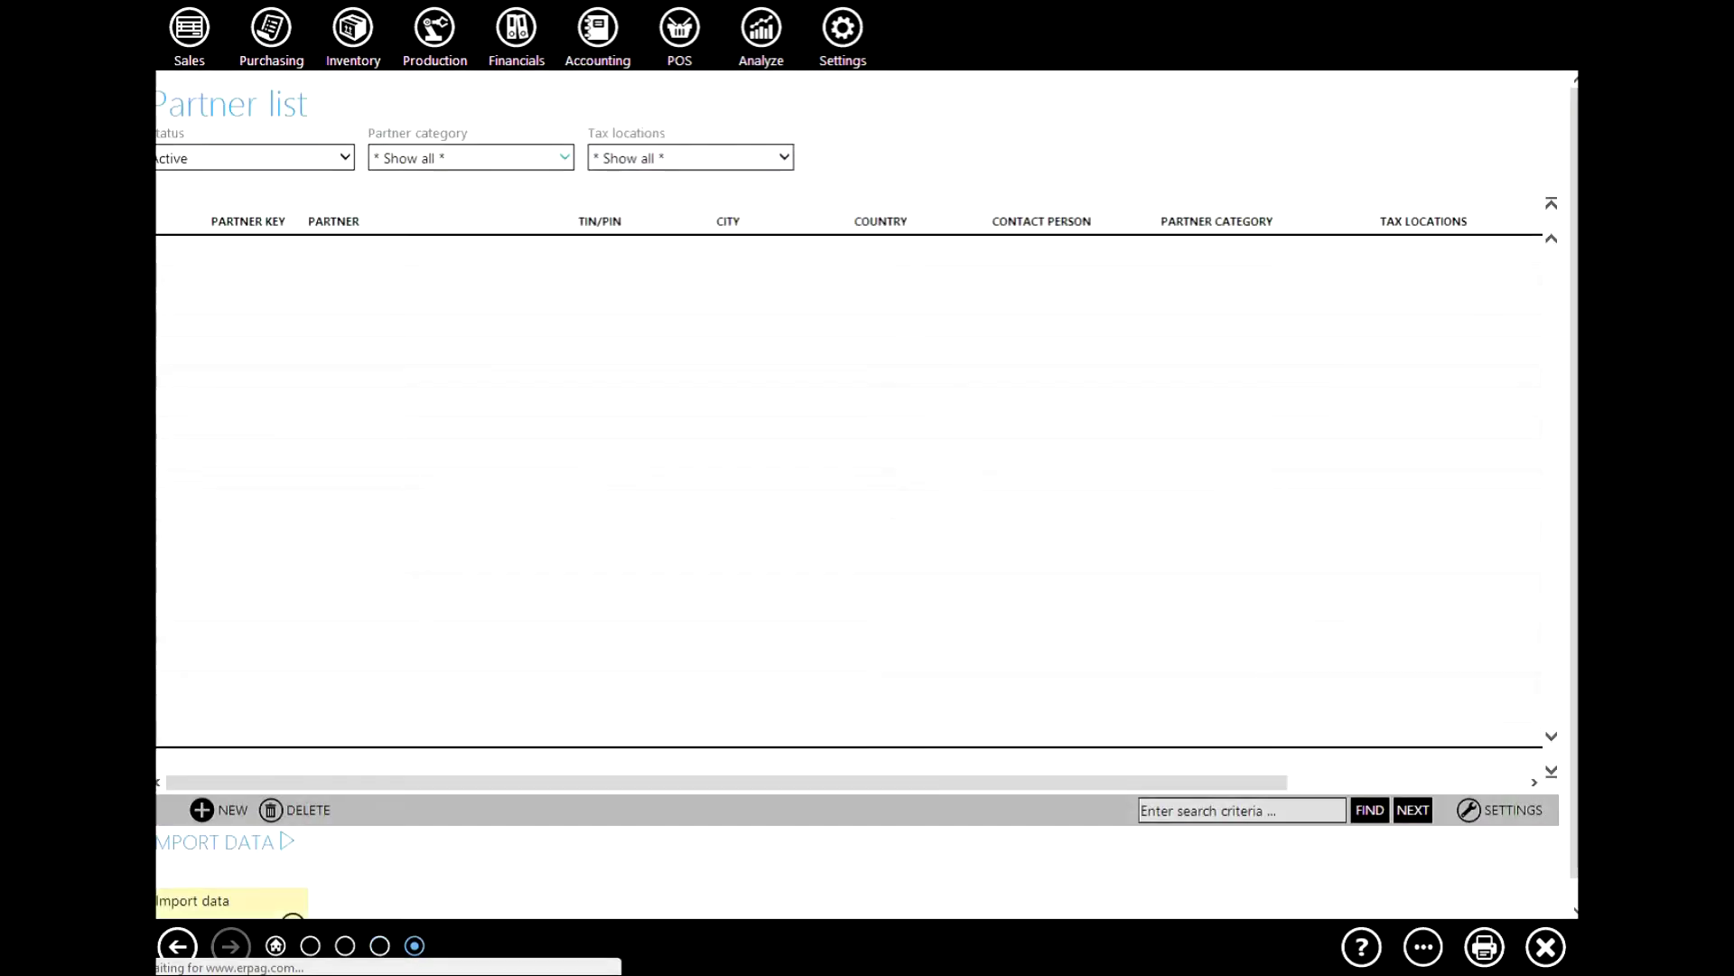
click(218, 810)
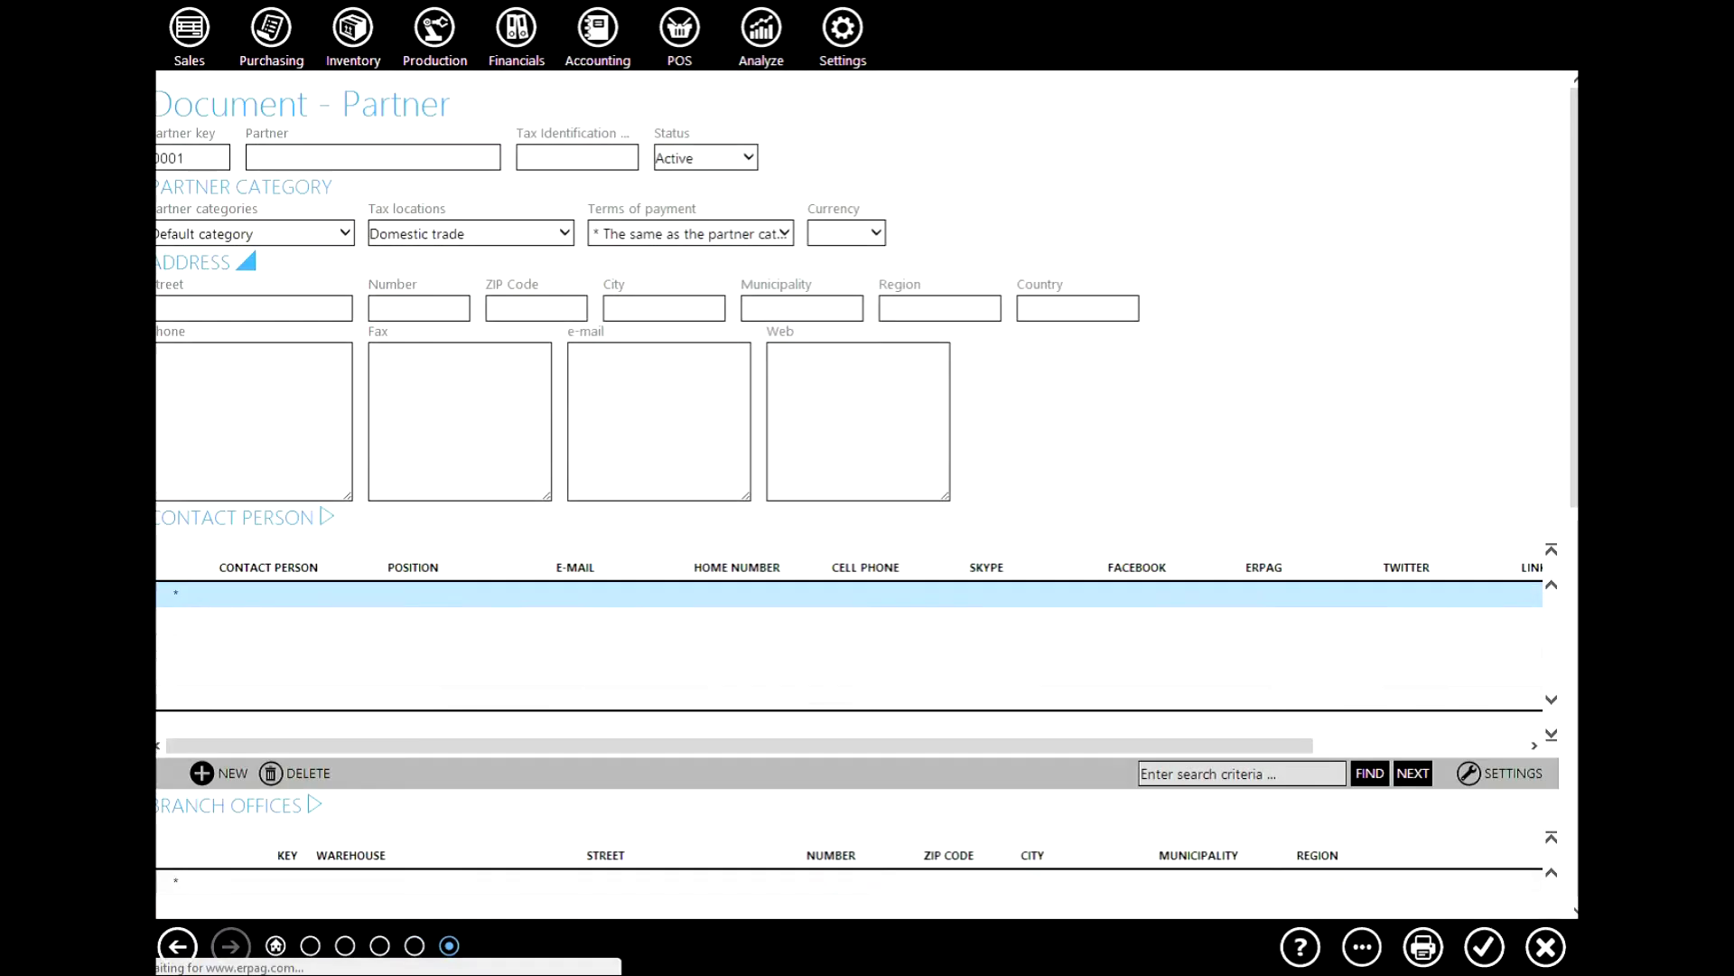
text(Company)
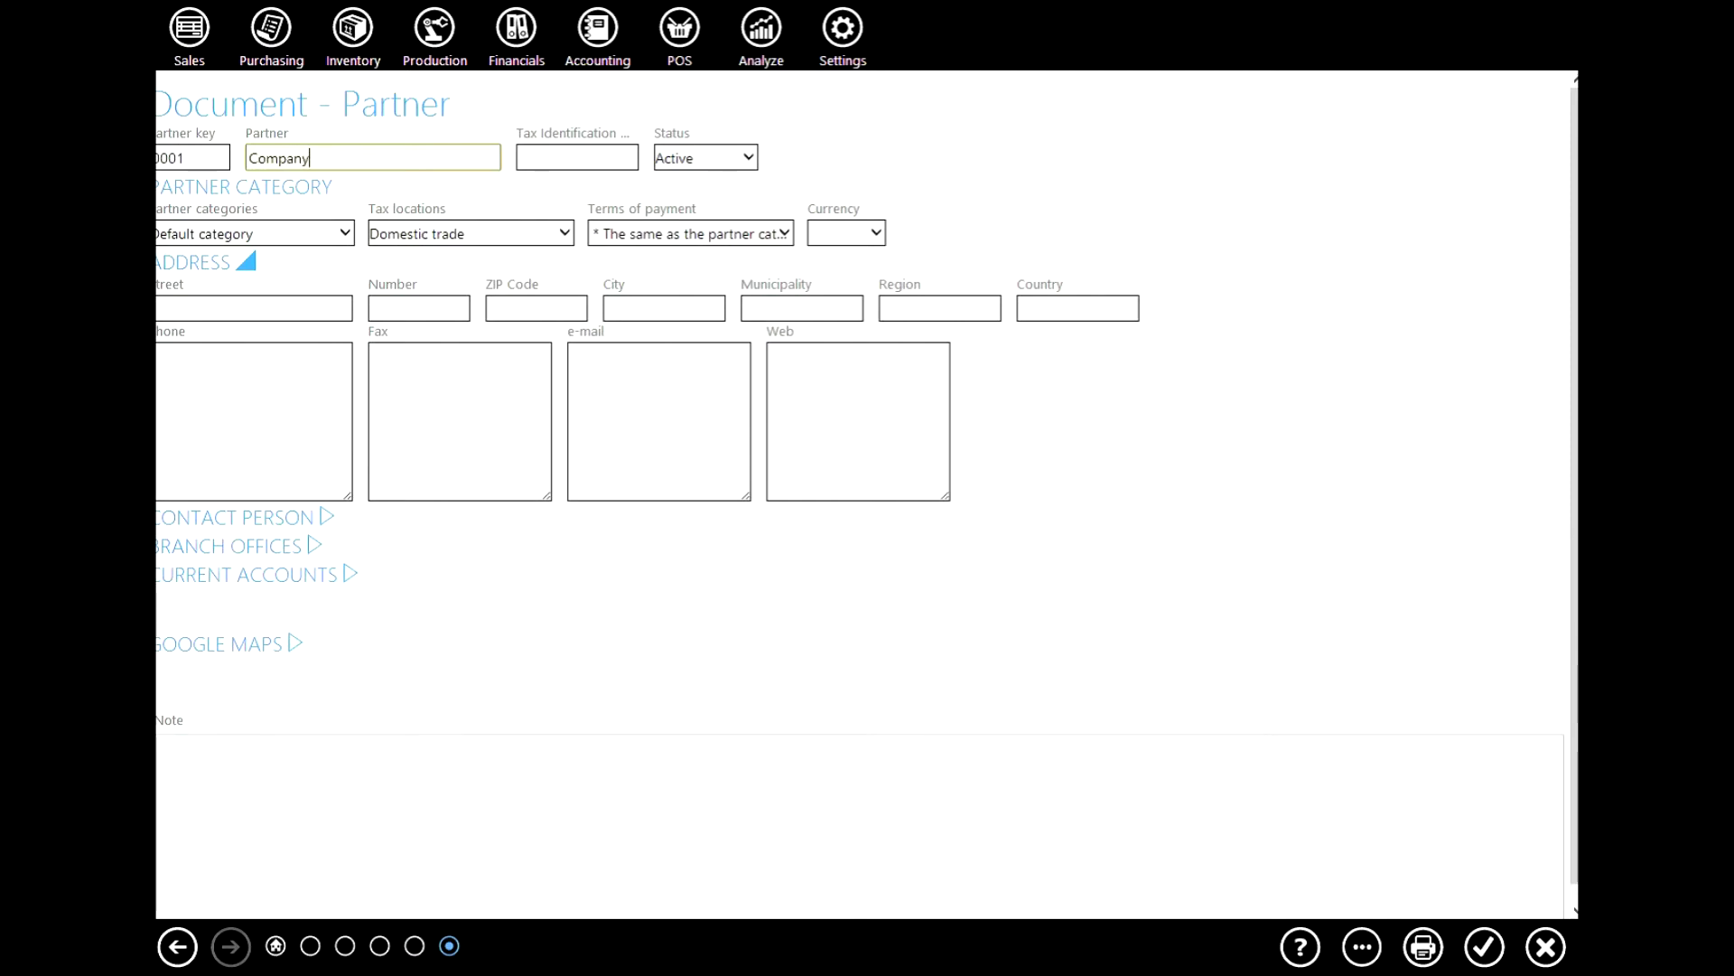
key(Tab)
click(346, 233)
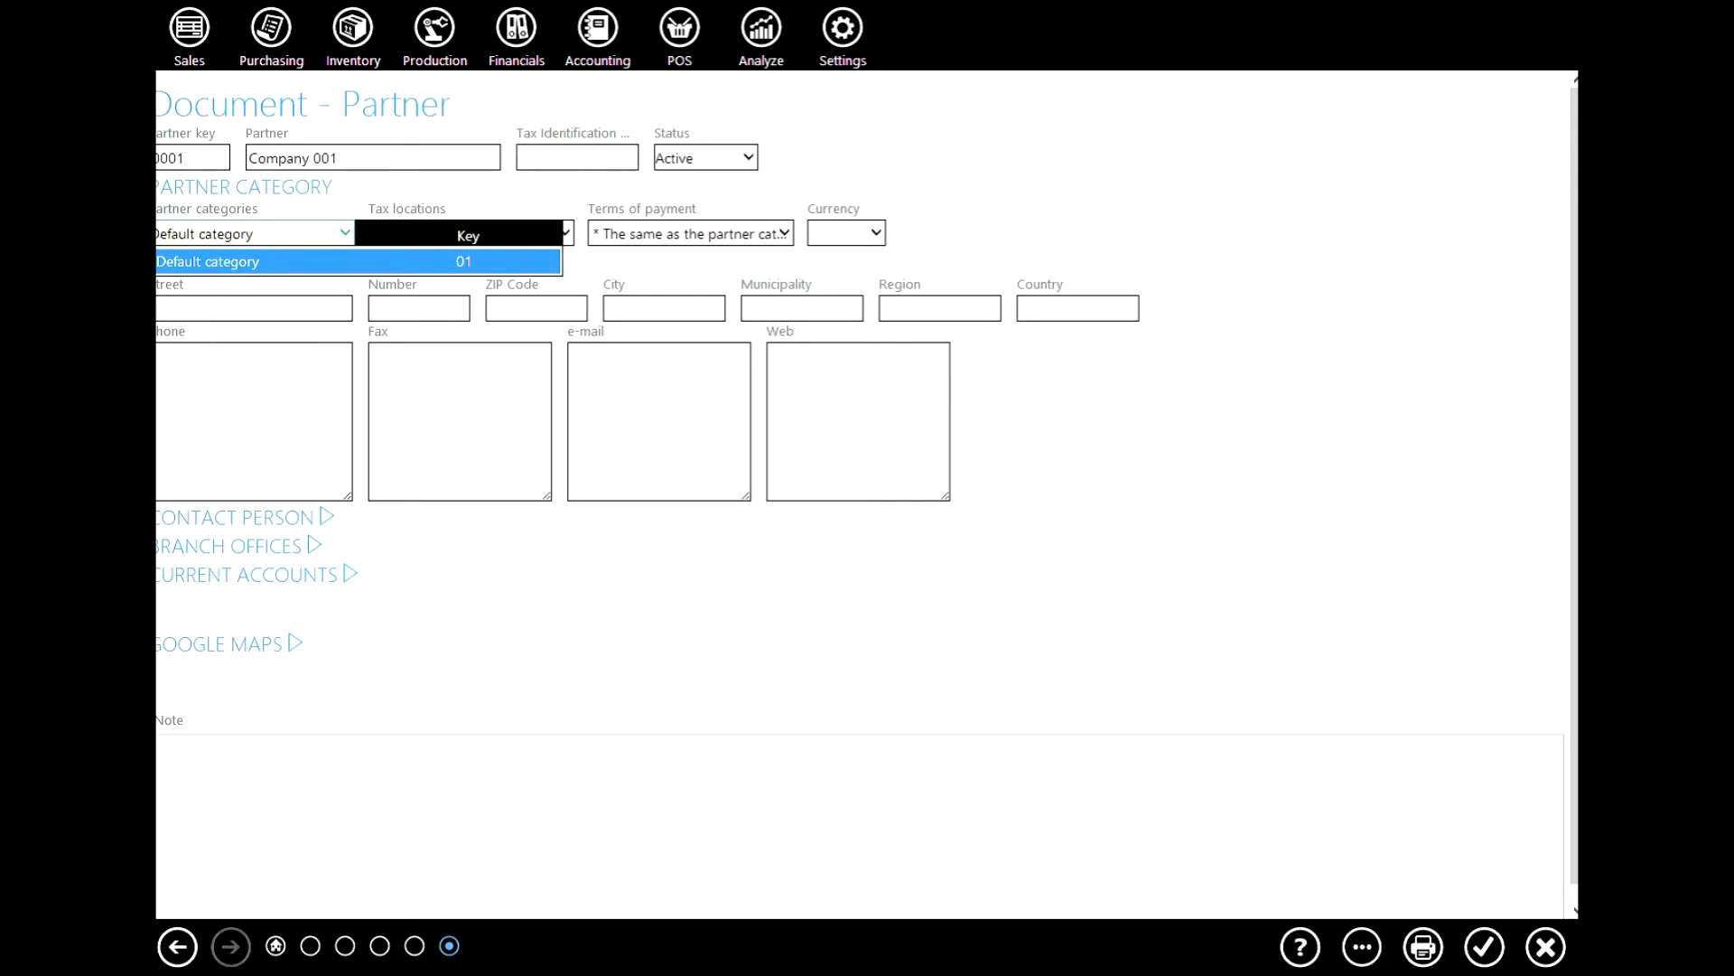
click(345, 233)
click(565, 233)
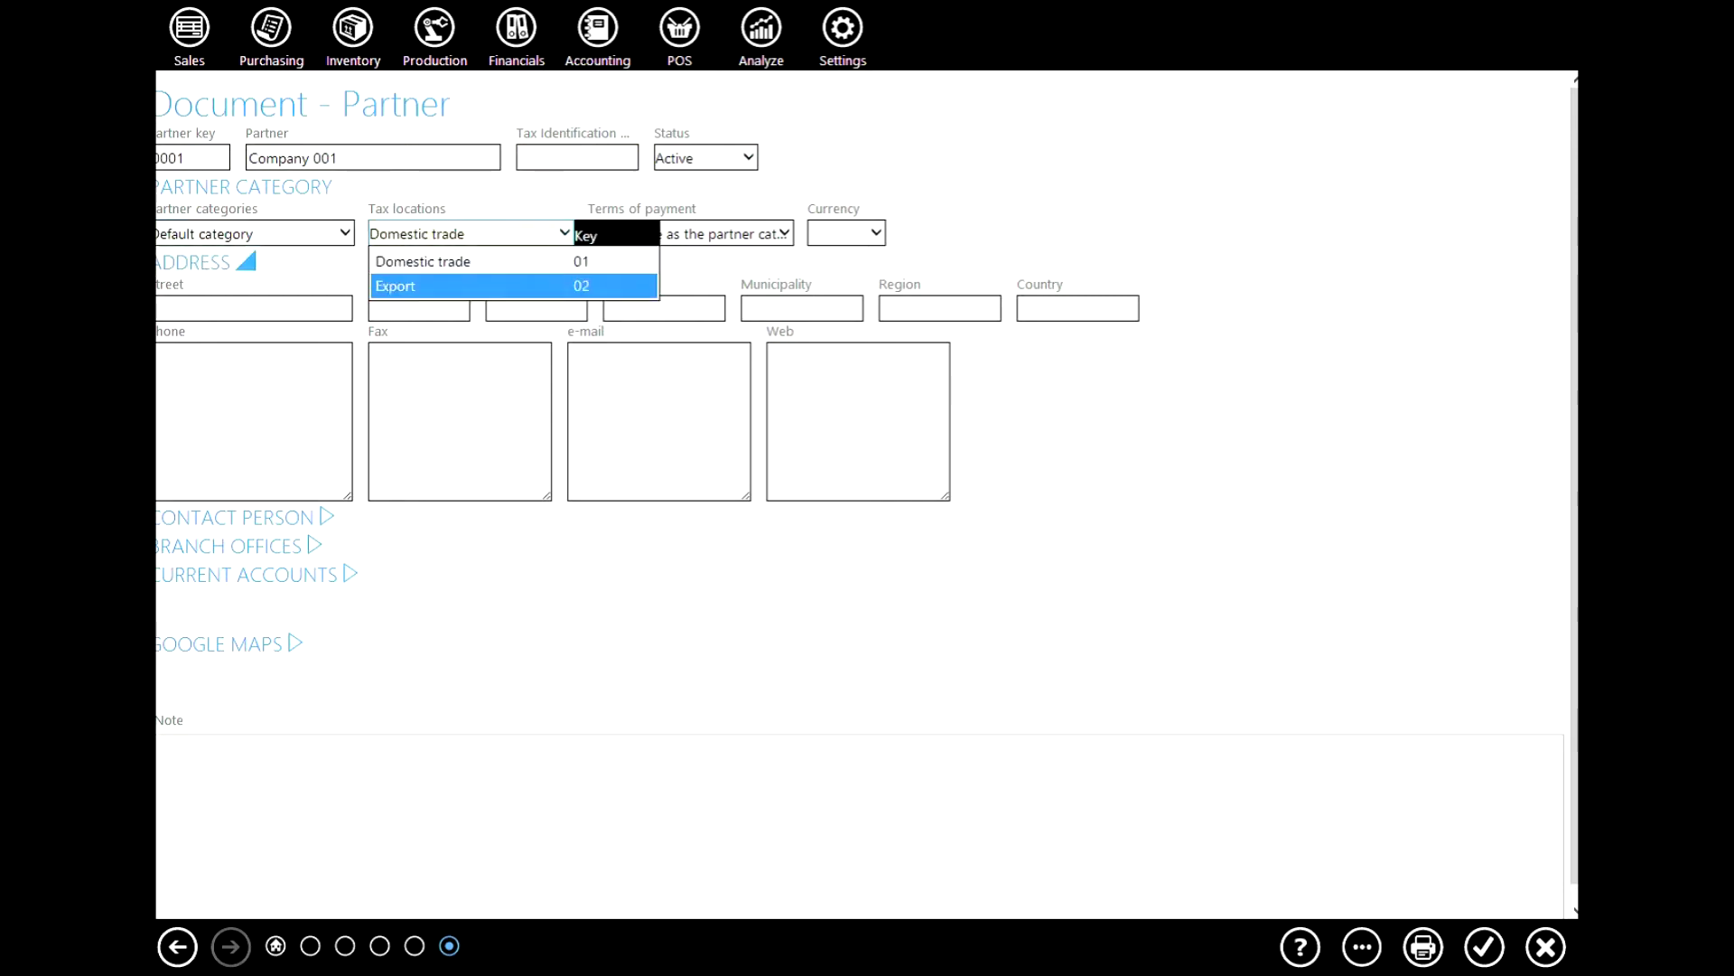
click(542, 262)
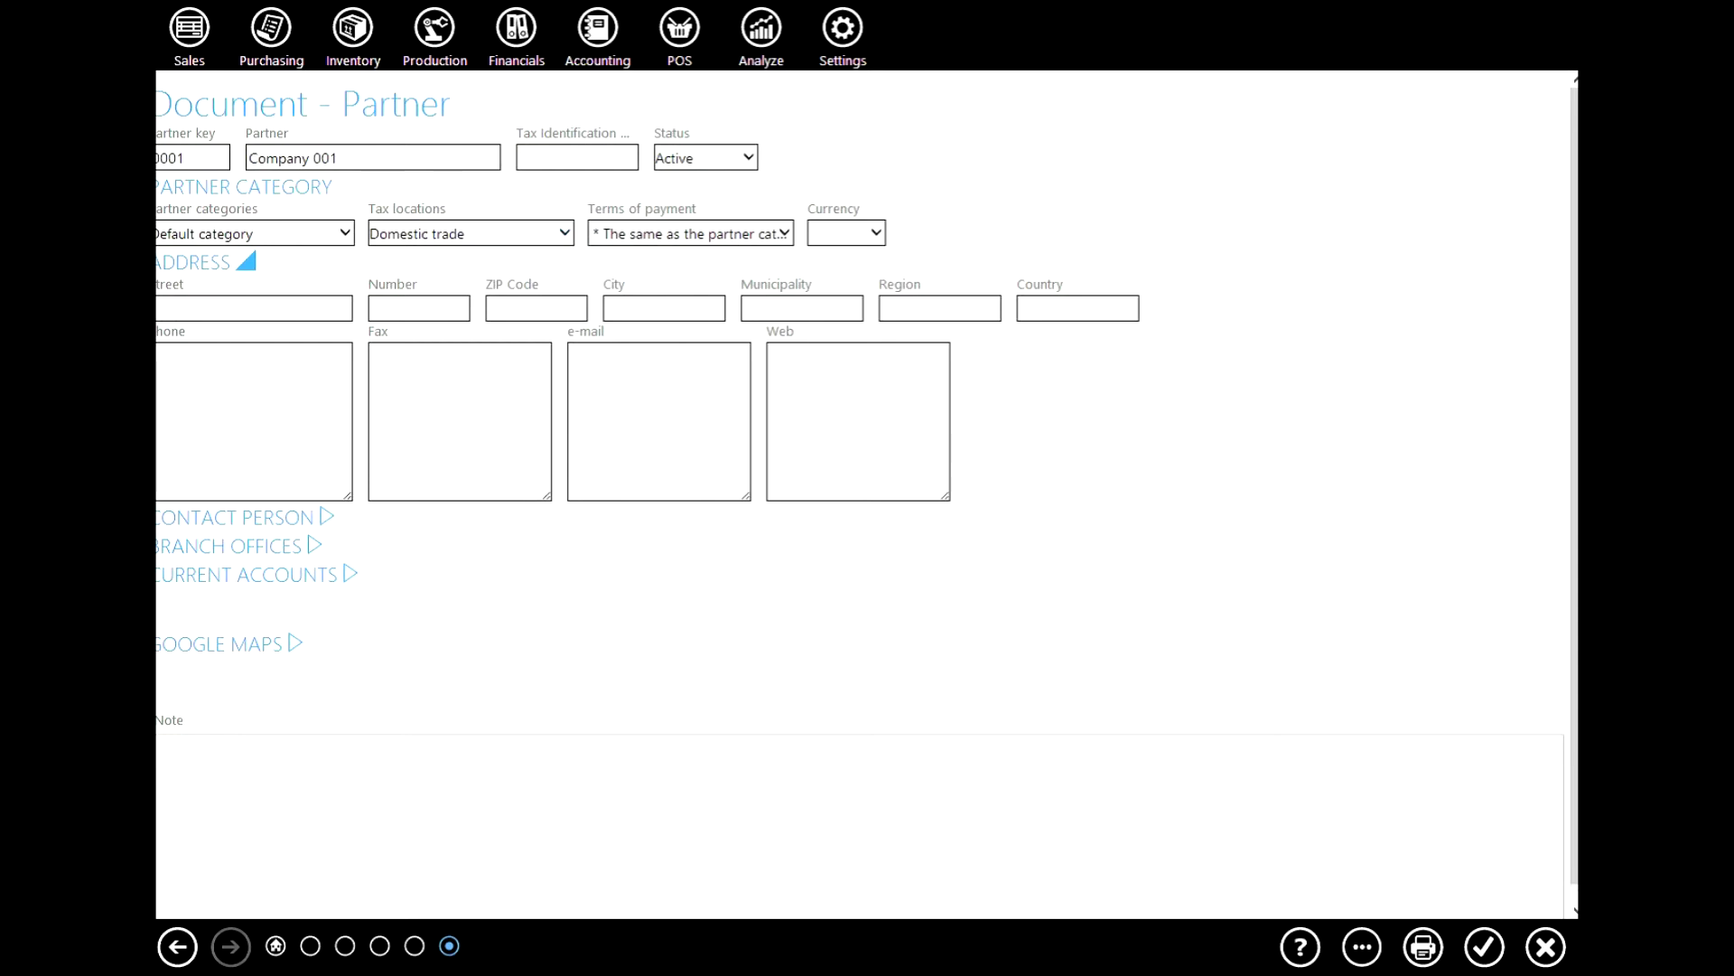
click(1484, 946)
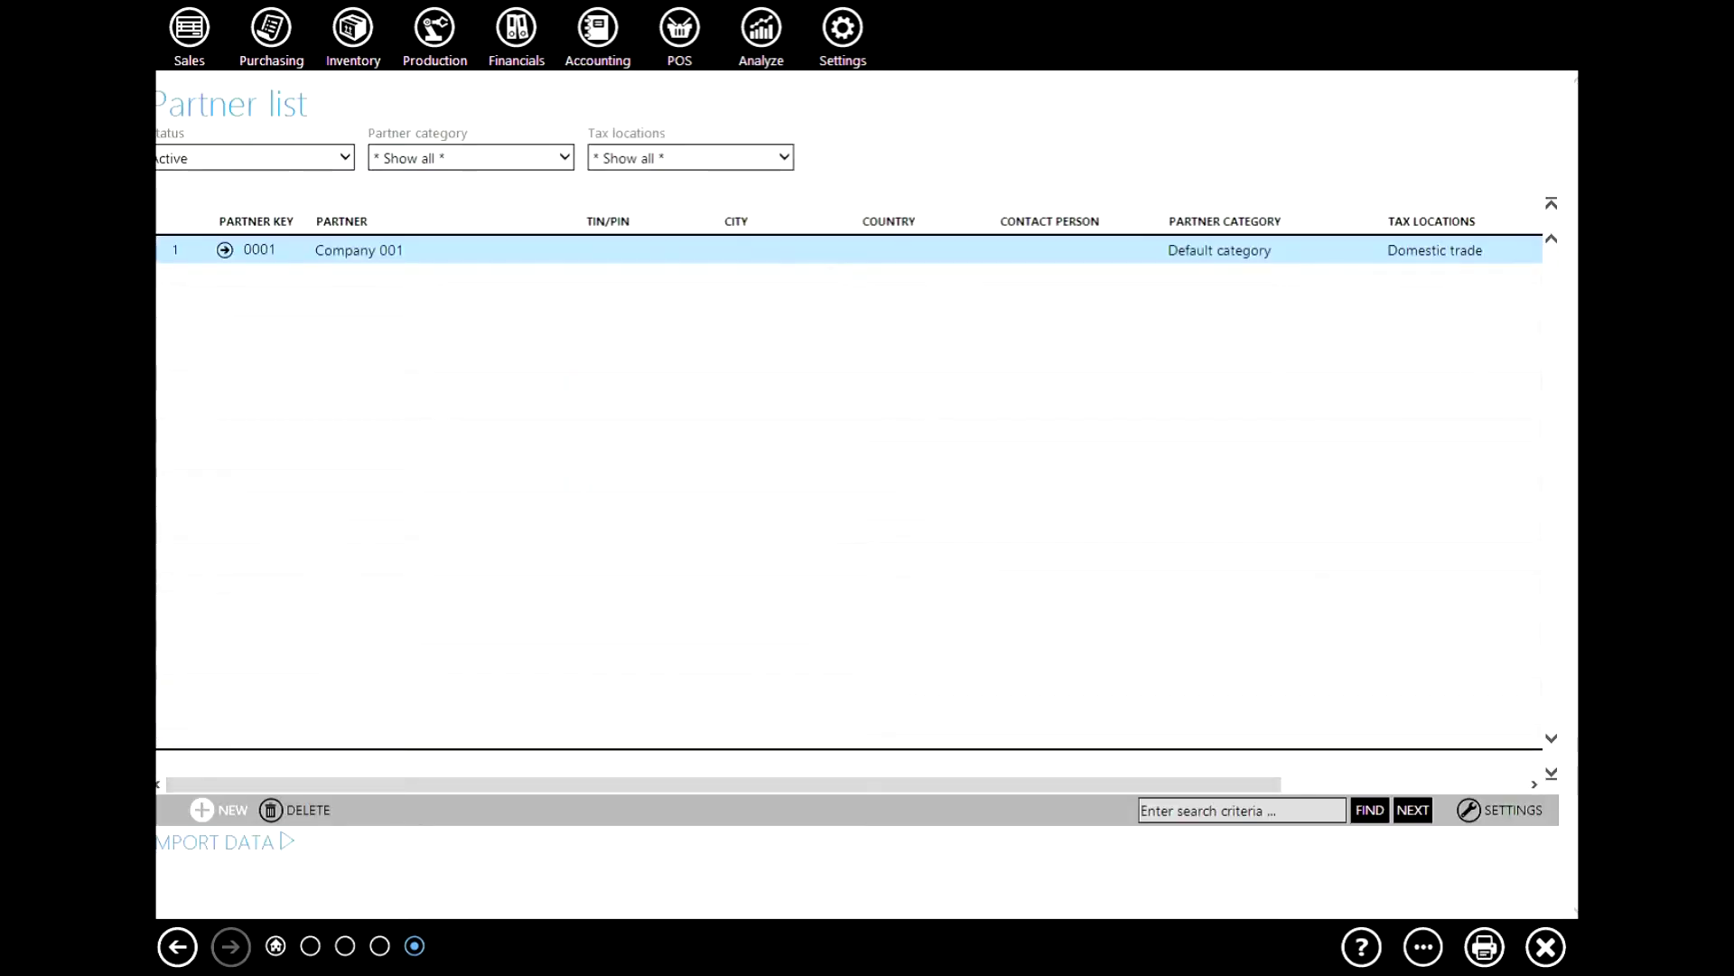
- Create a second partner named Exp_Partener with the Export tax location, and save it
click(218, 811)
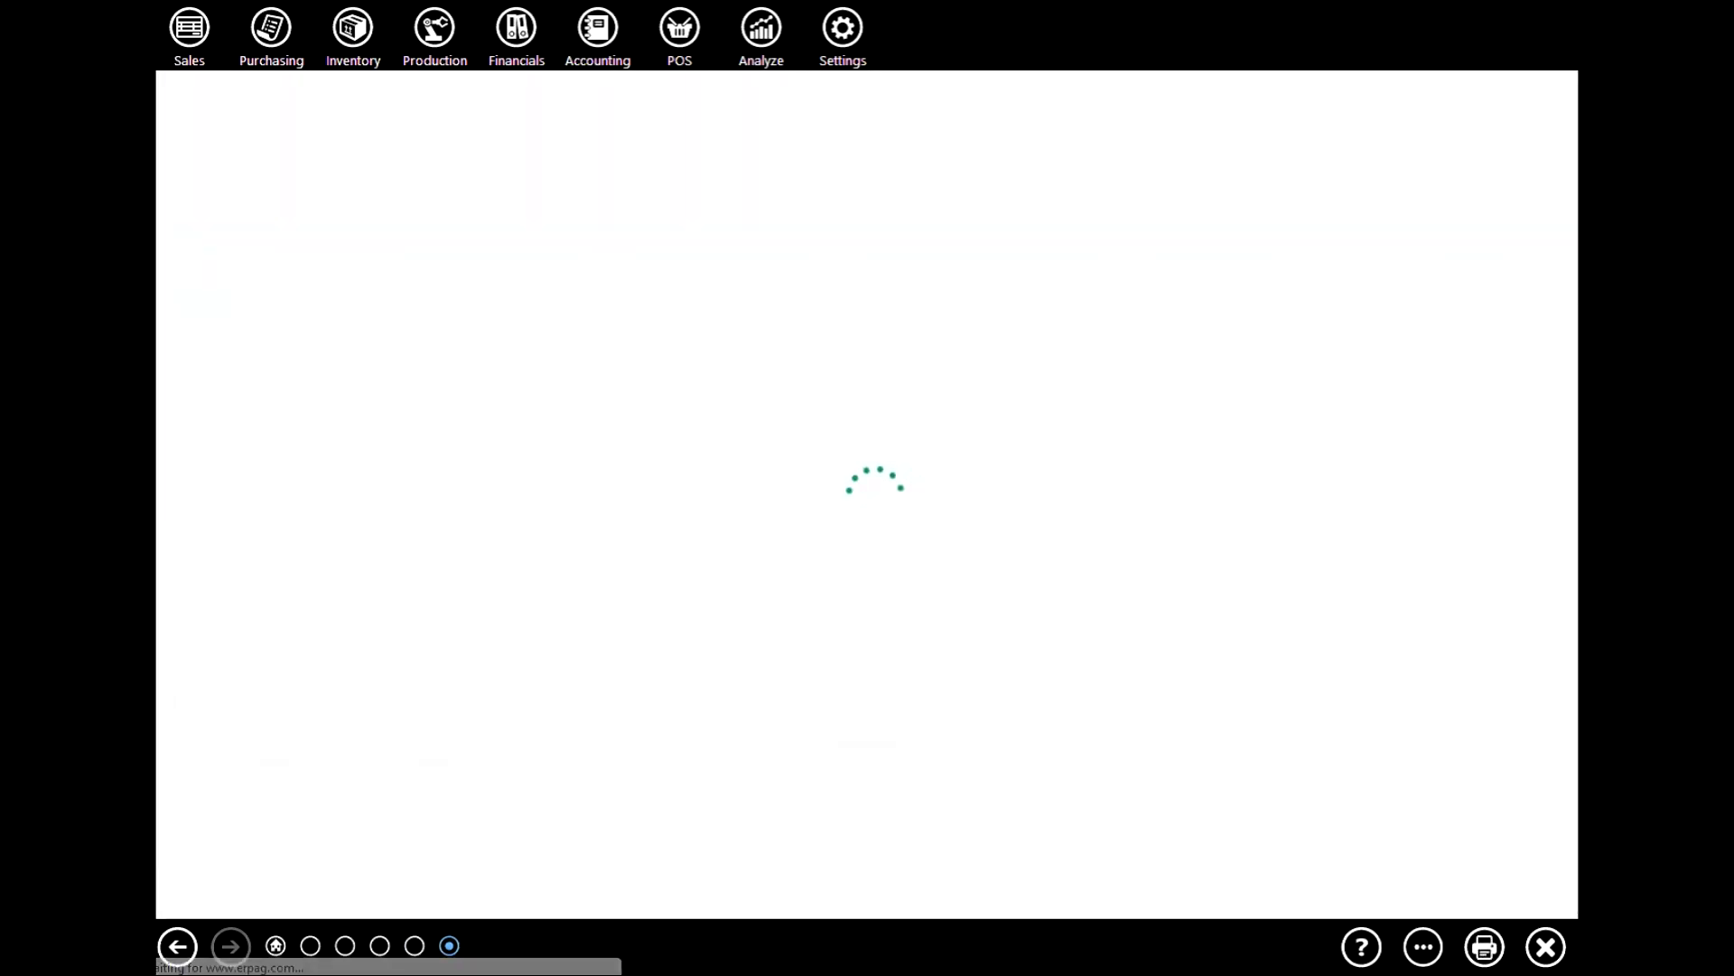
text(Exp_Partener)
click(564, 233)
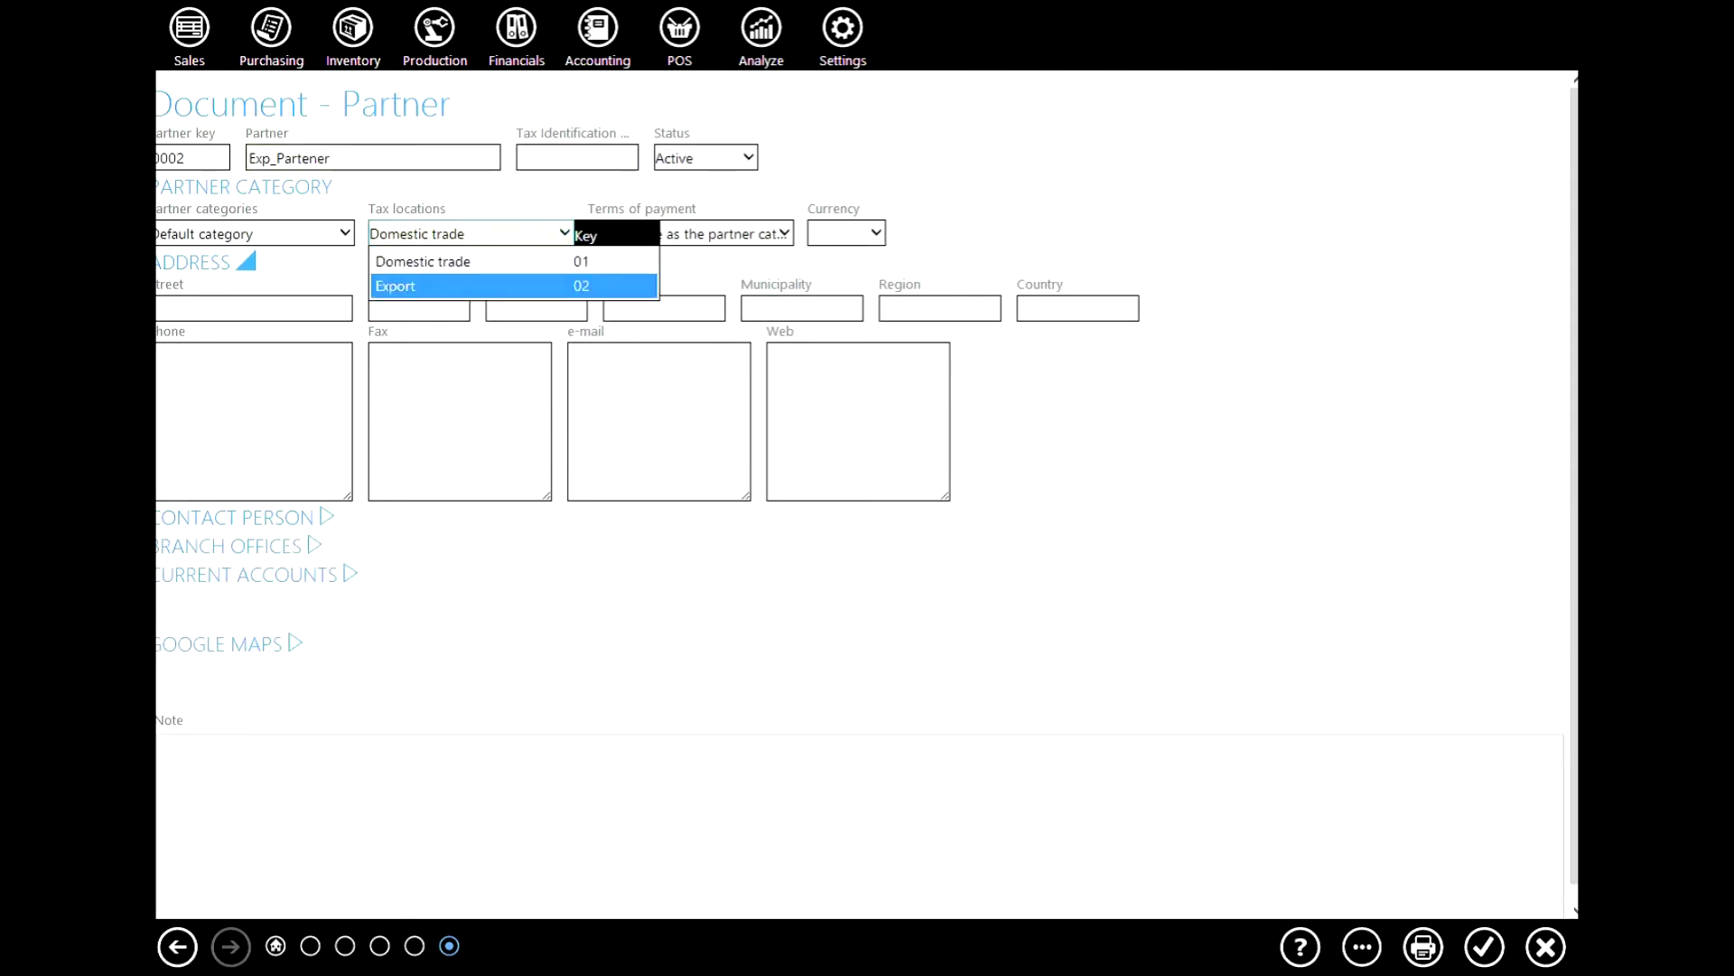
click(515, 284)
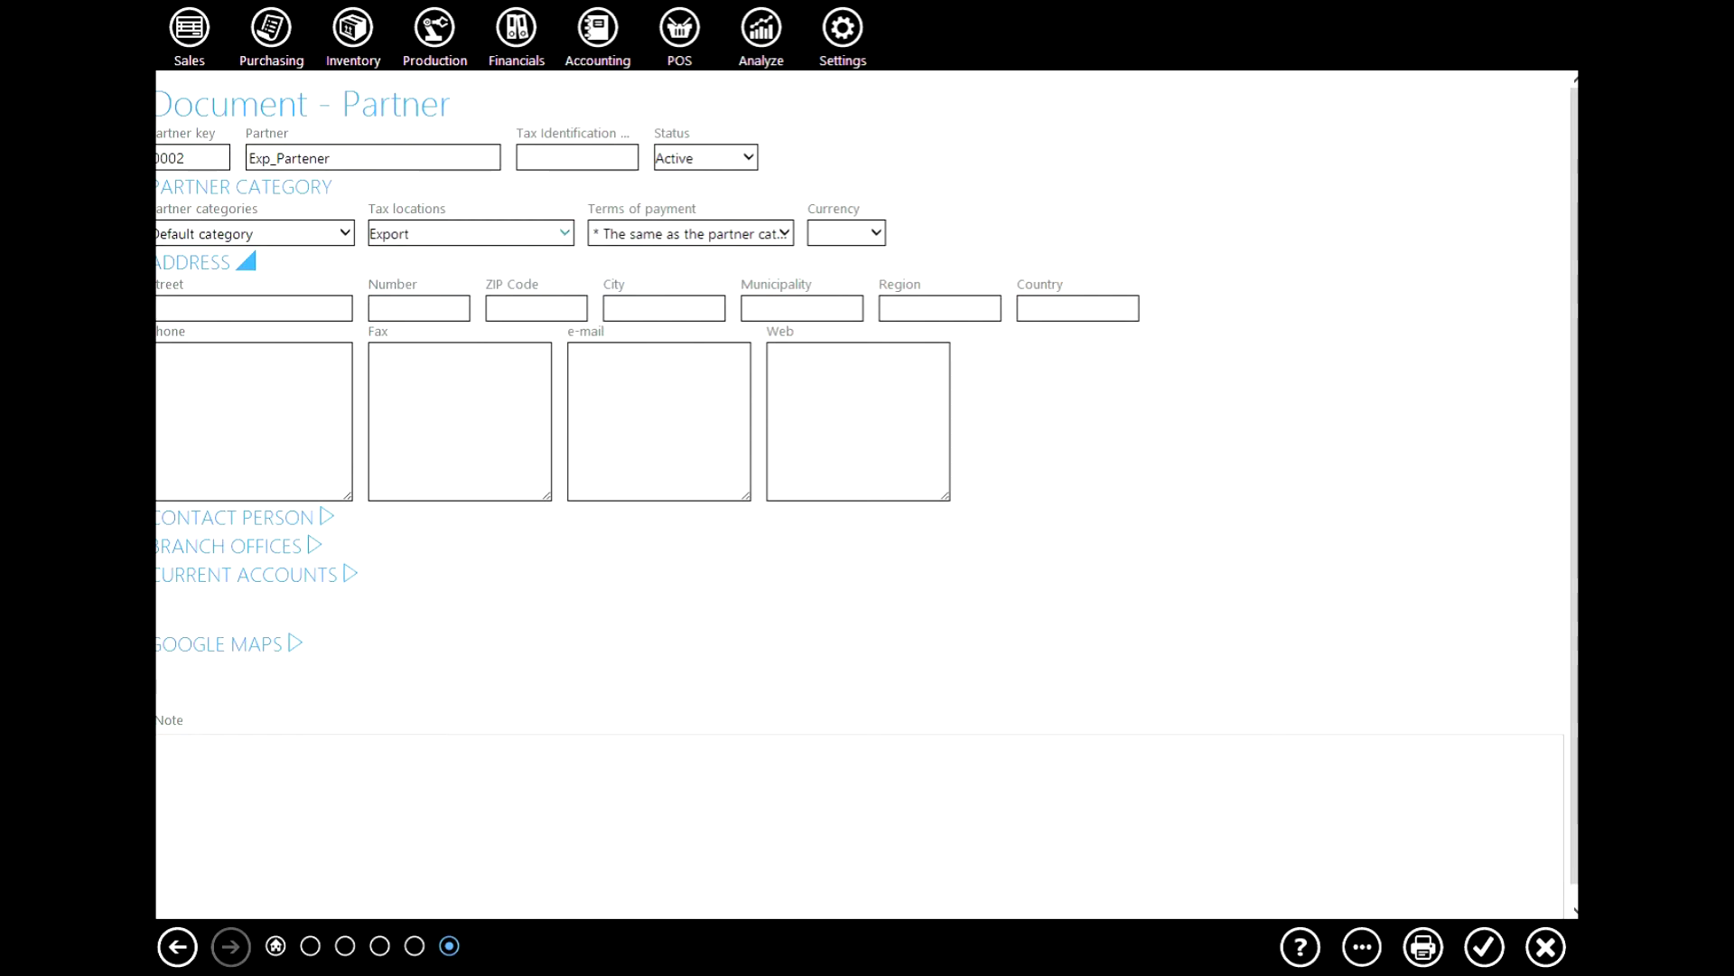
click(1485, 946)
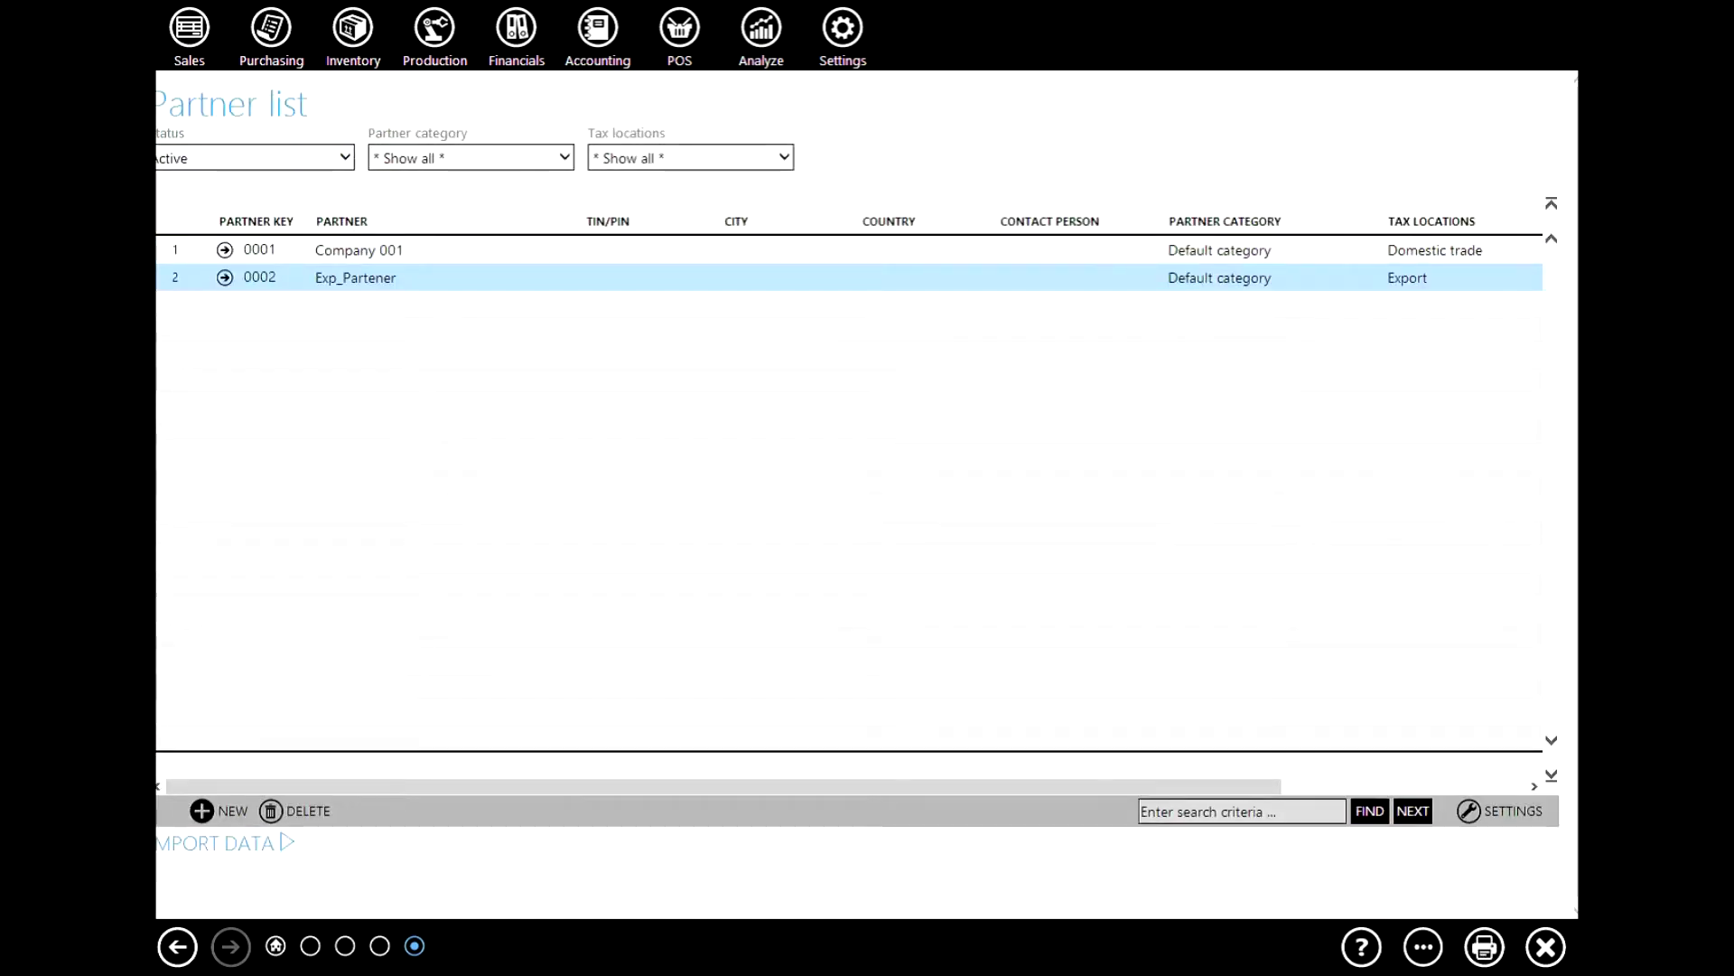
- Start a new beginning inventory document for the Main warehouse
click(352, 31)
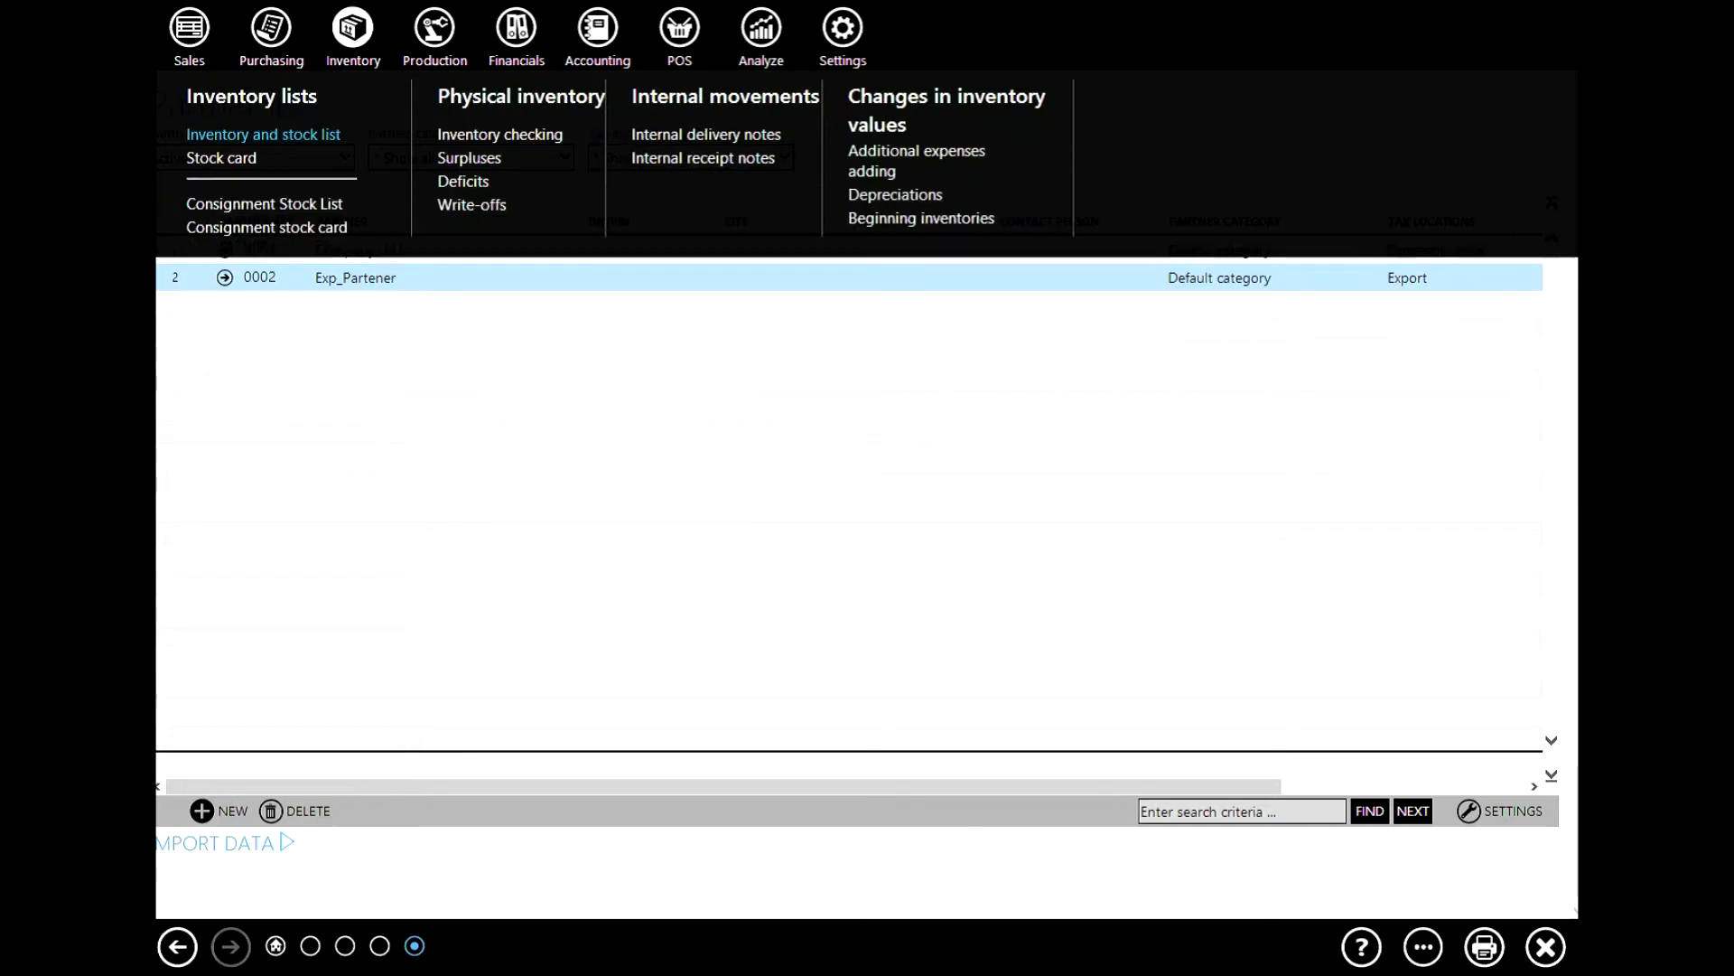
click(352, 28)
click(353, 28)
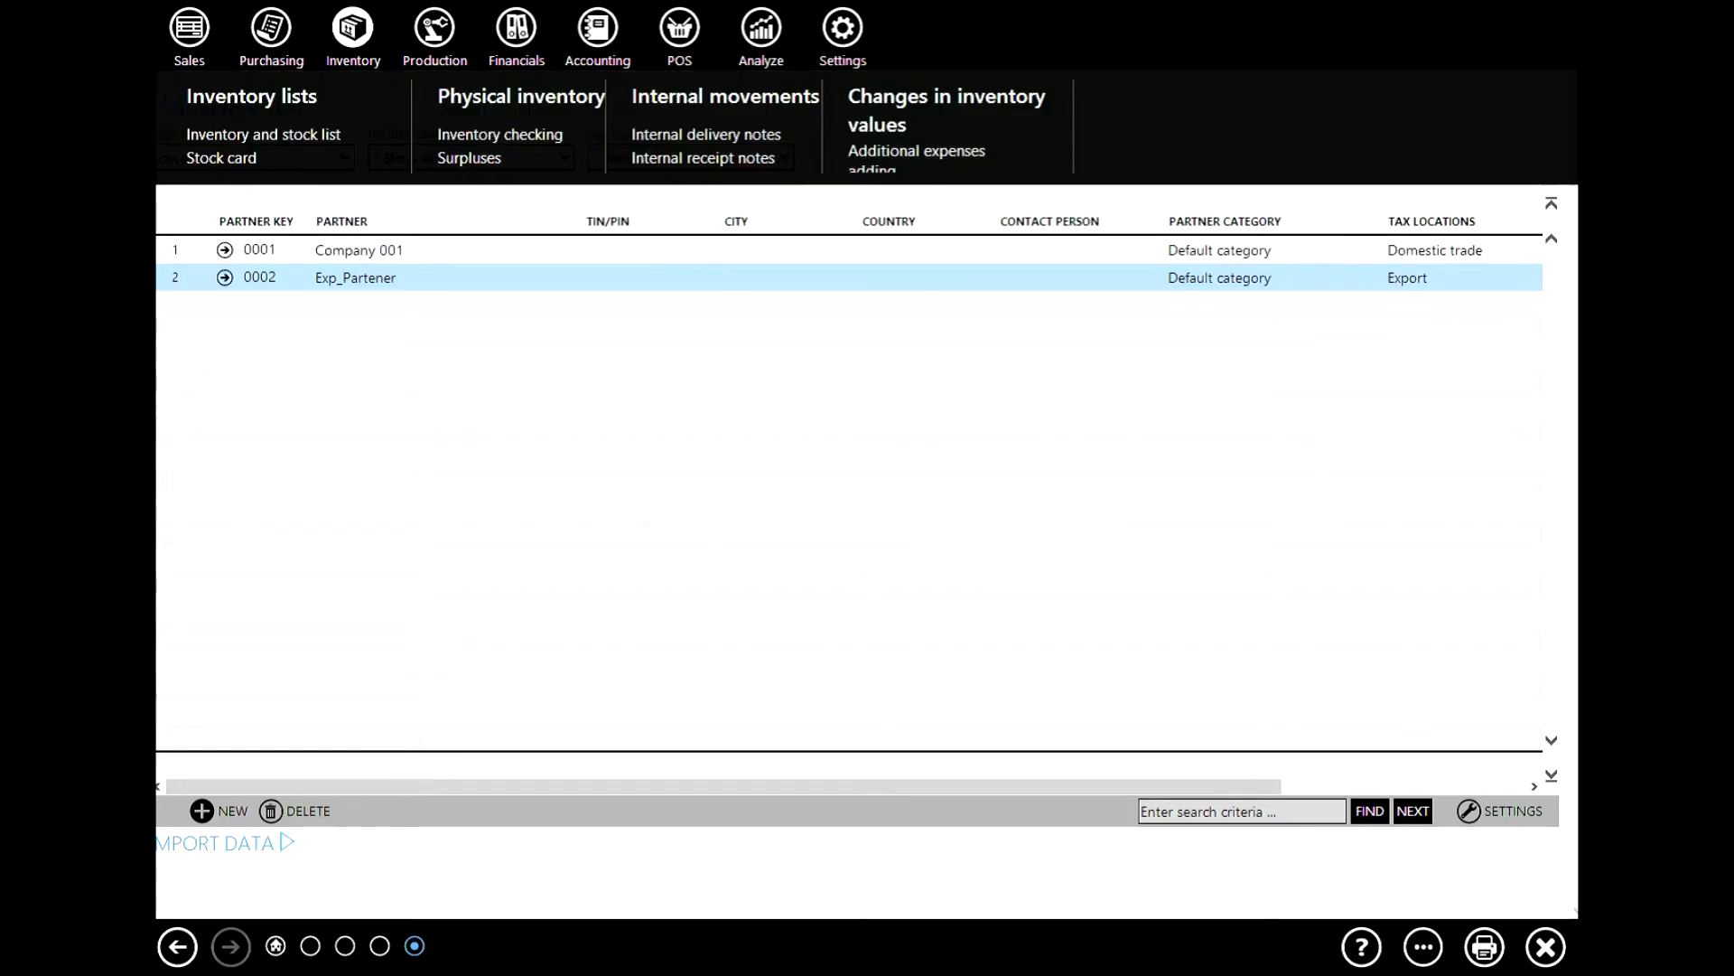
click(920, 218)
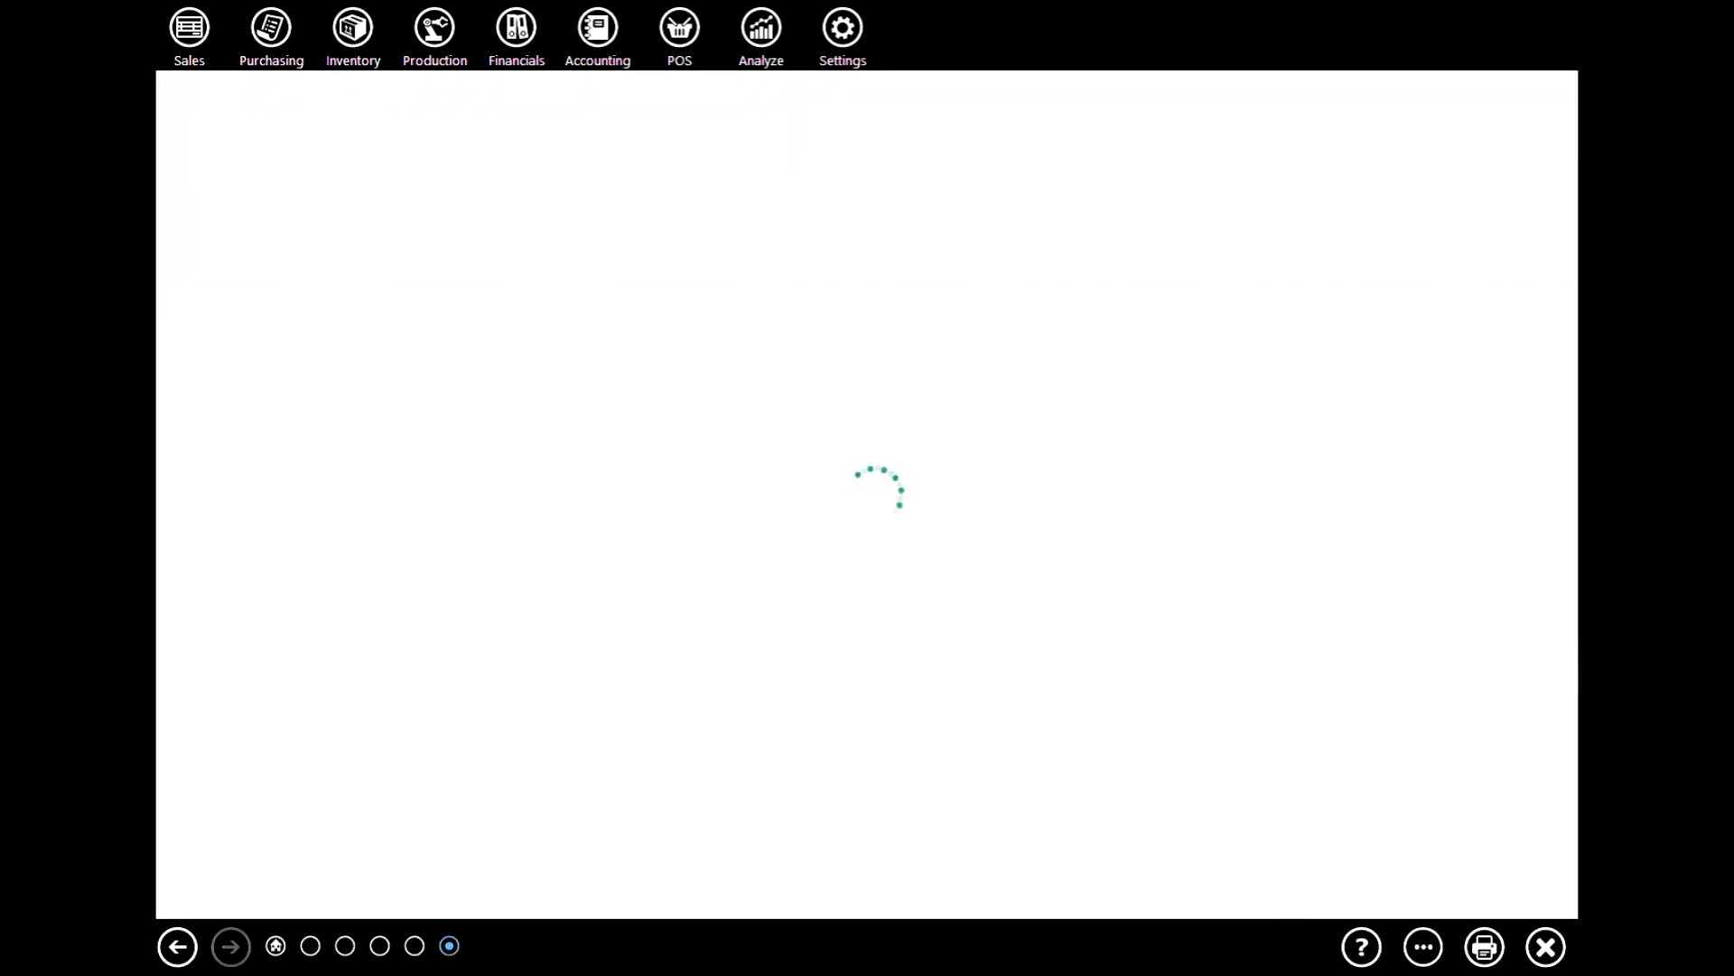
click(219, 809)
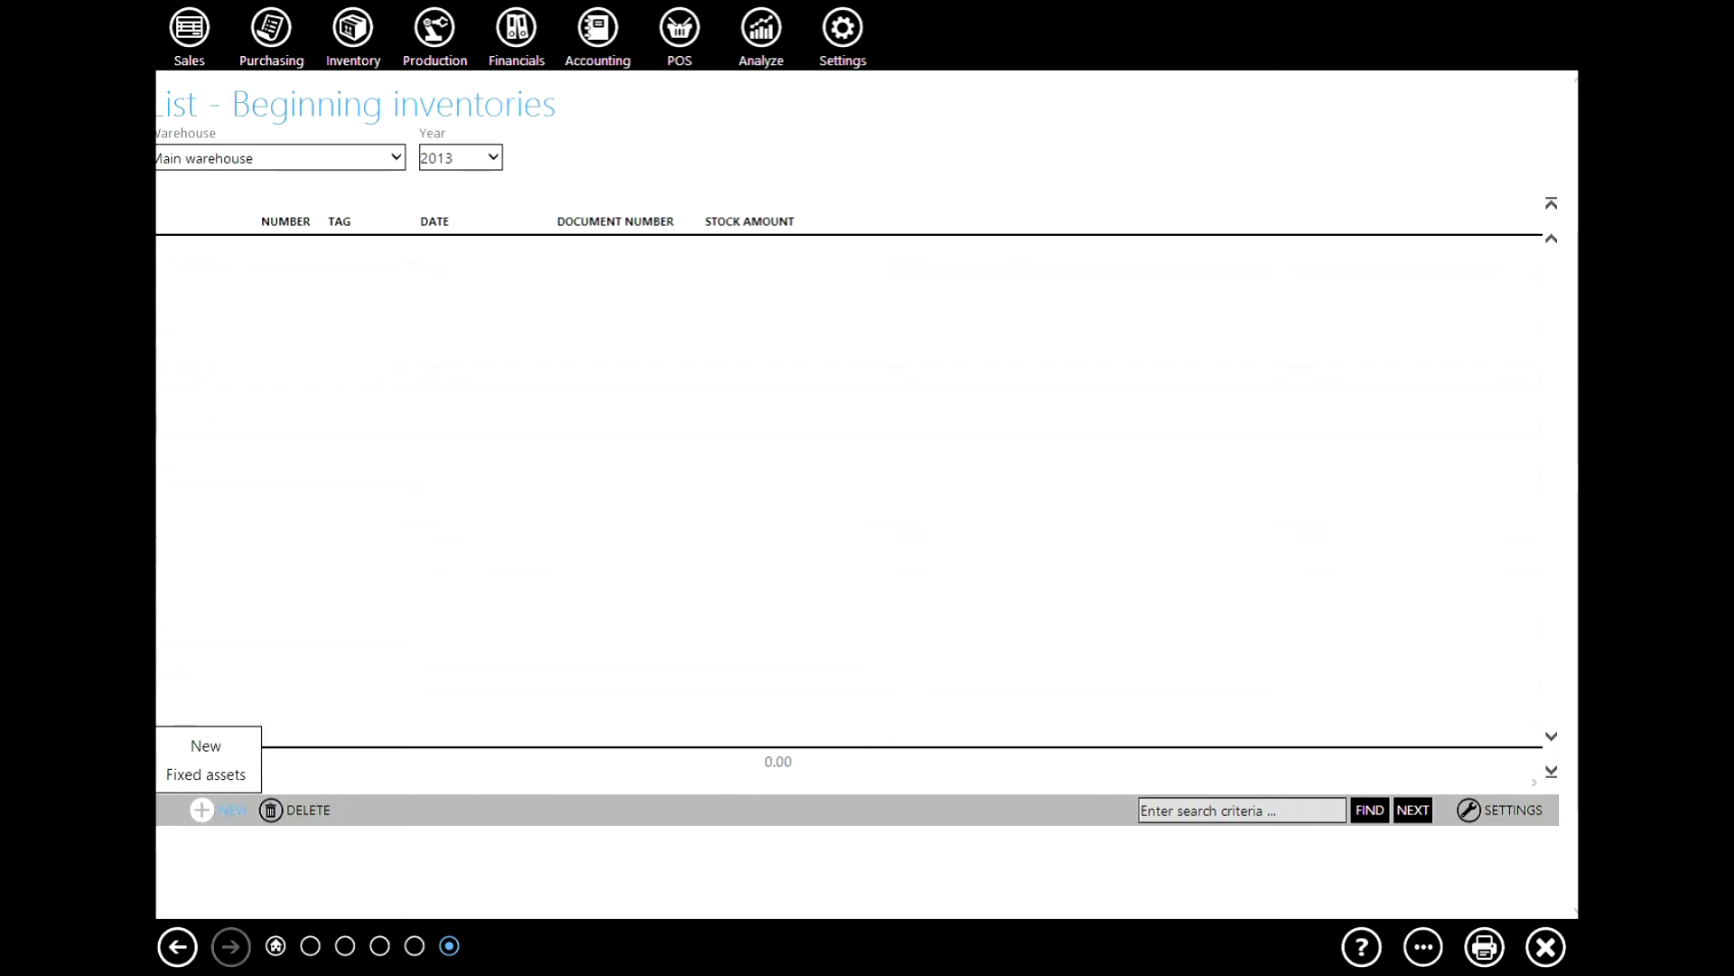
click(206, 774)
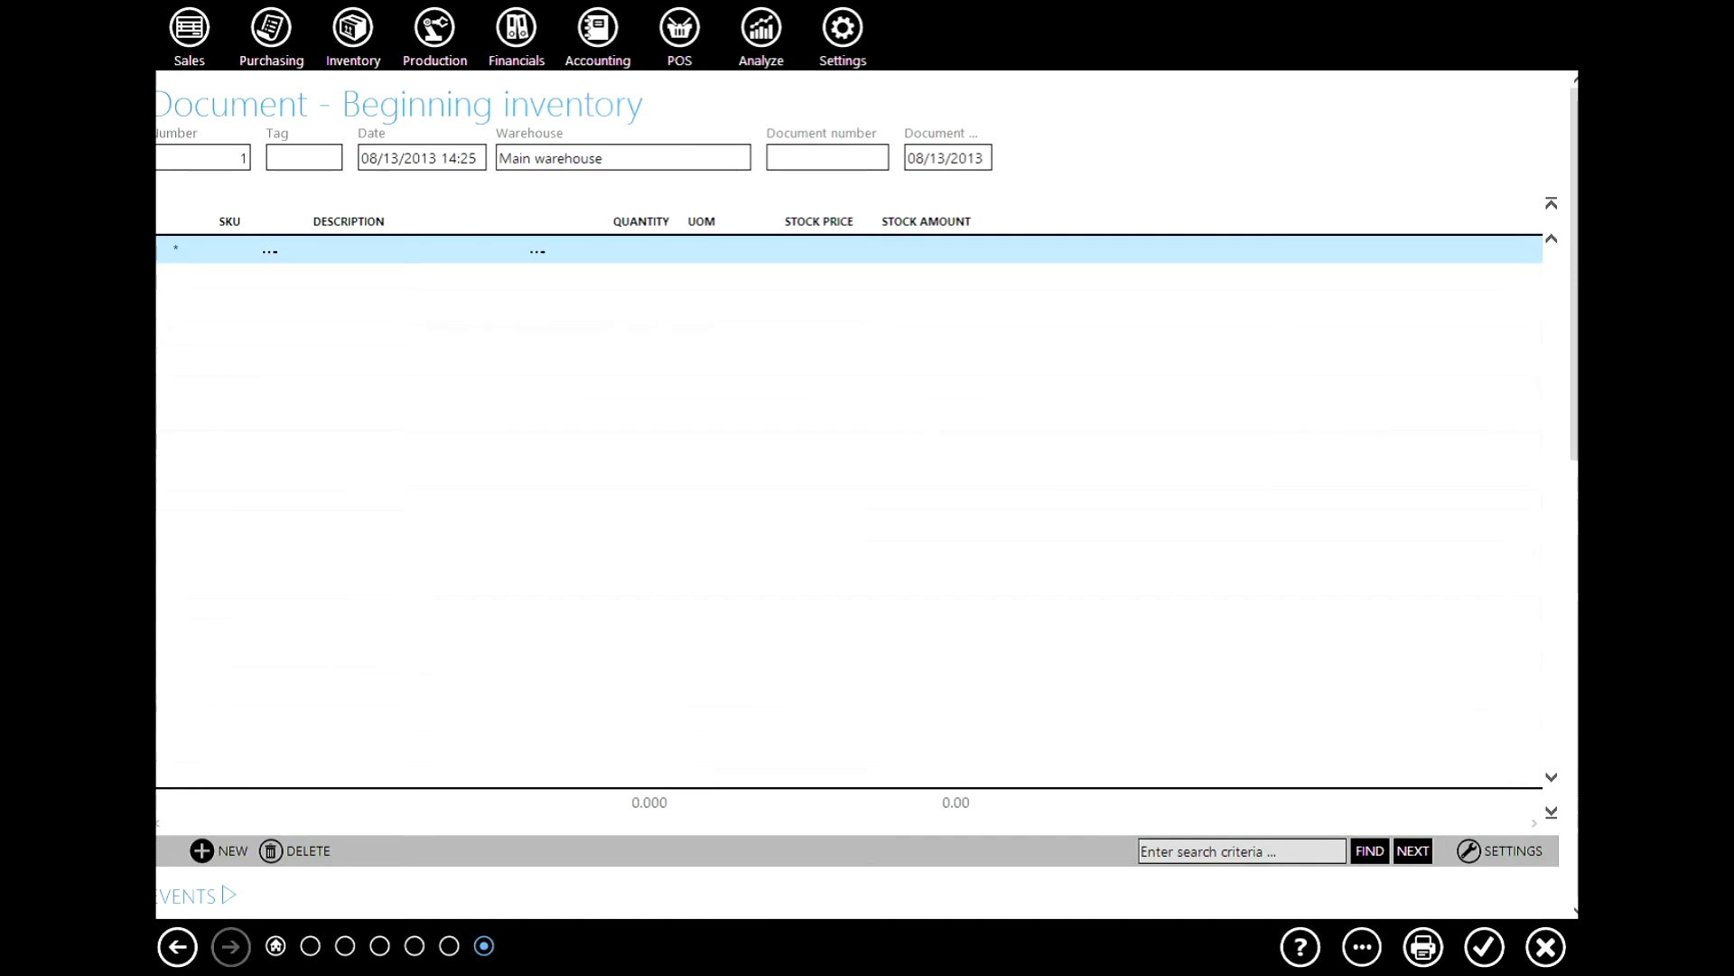
- Add Product_01 to the beginning inventory with a quantity of 100 and a stock price of 100
click(270, 251)
click(339, 277)
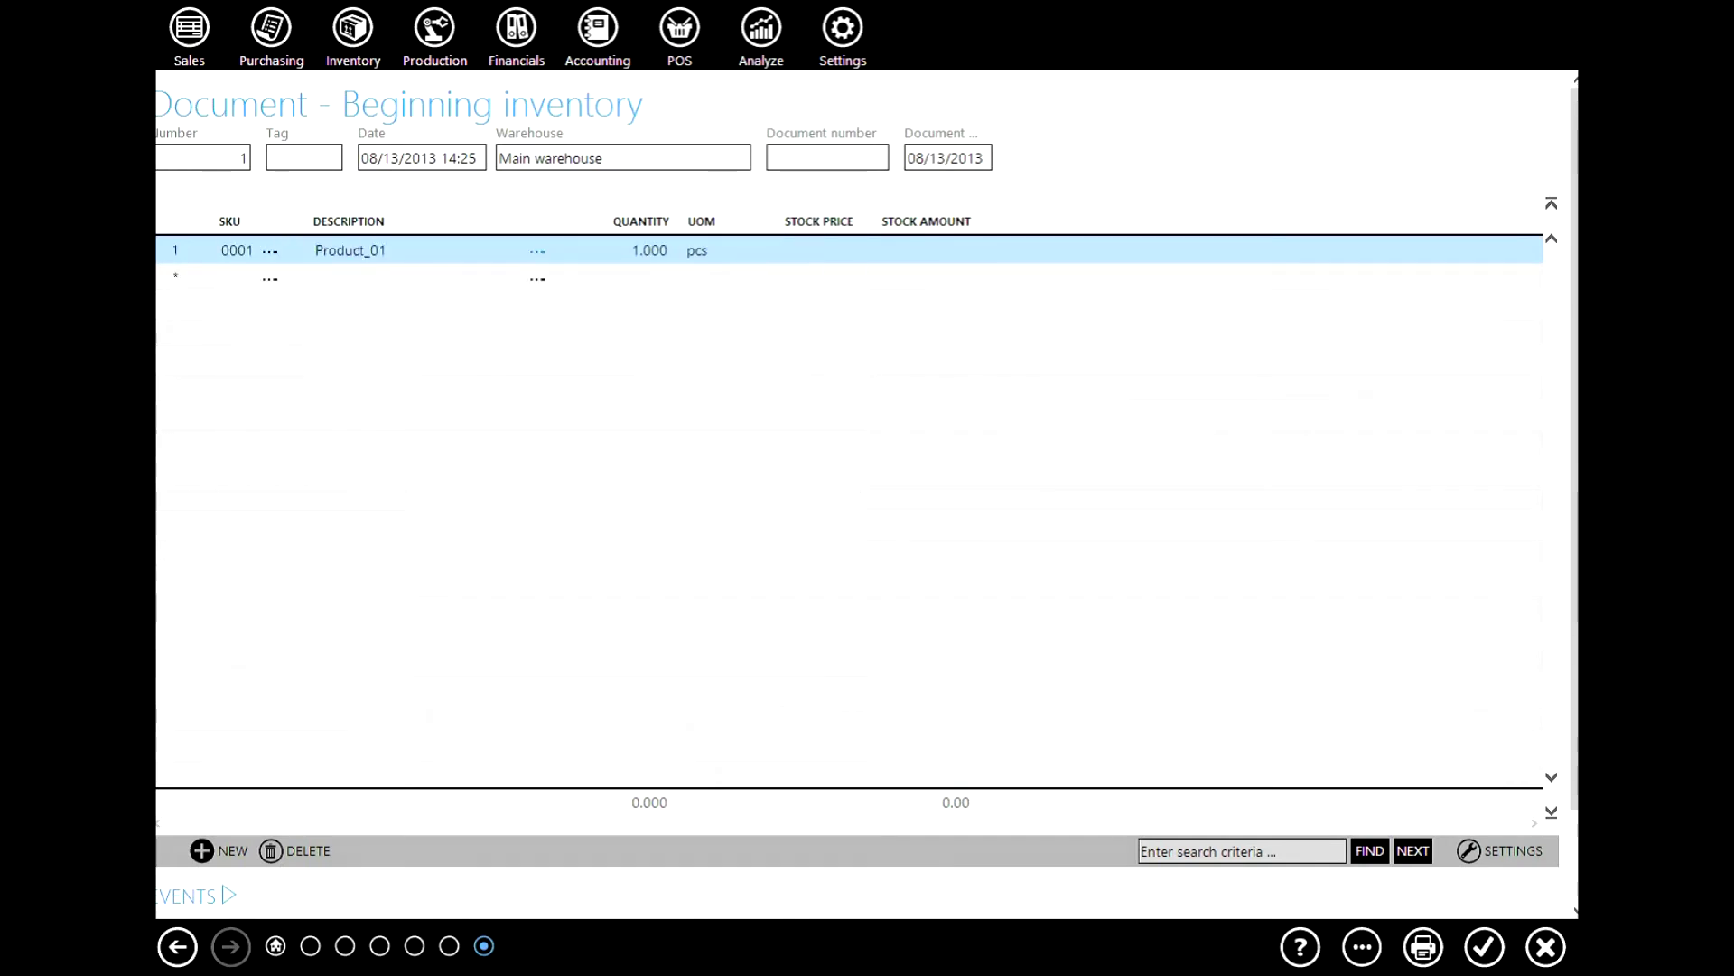
key(Tab)
text(100)
key(Tab)
key(Tab)
text(100)
key(Tab)
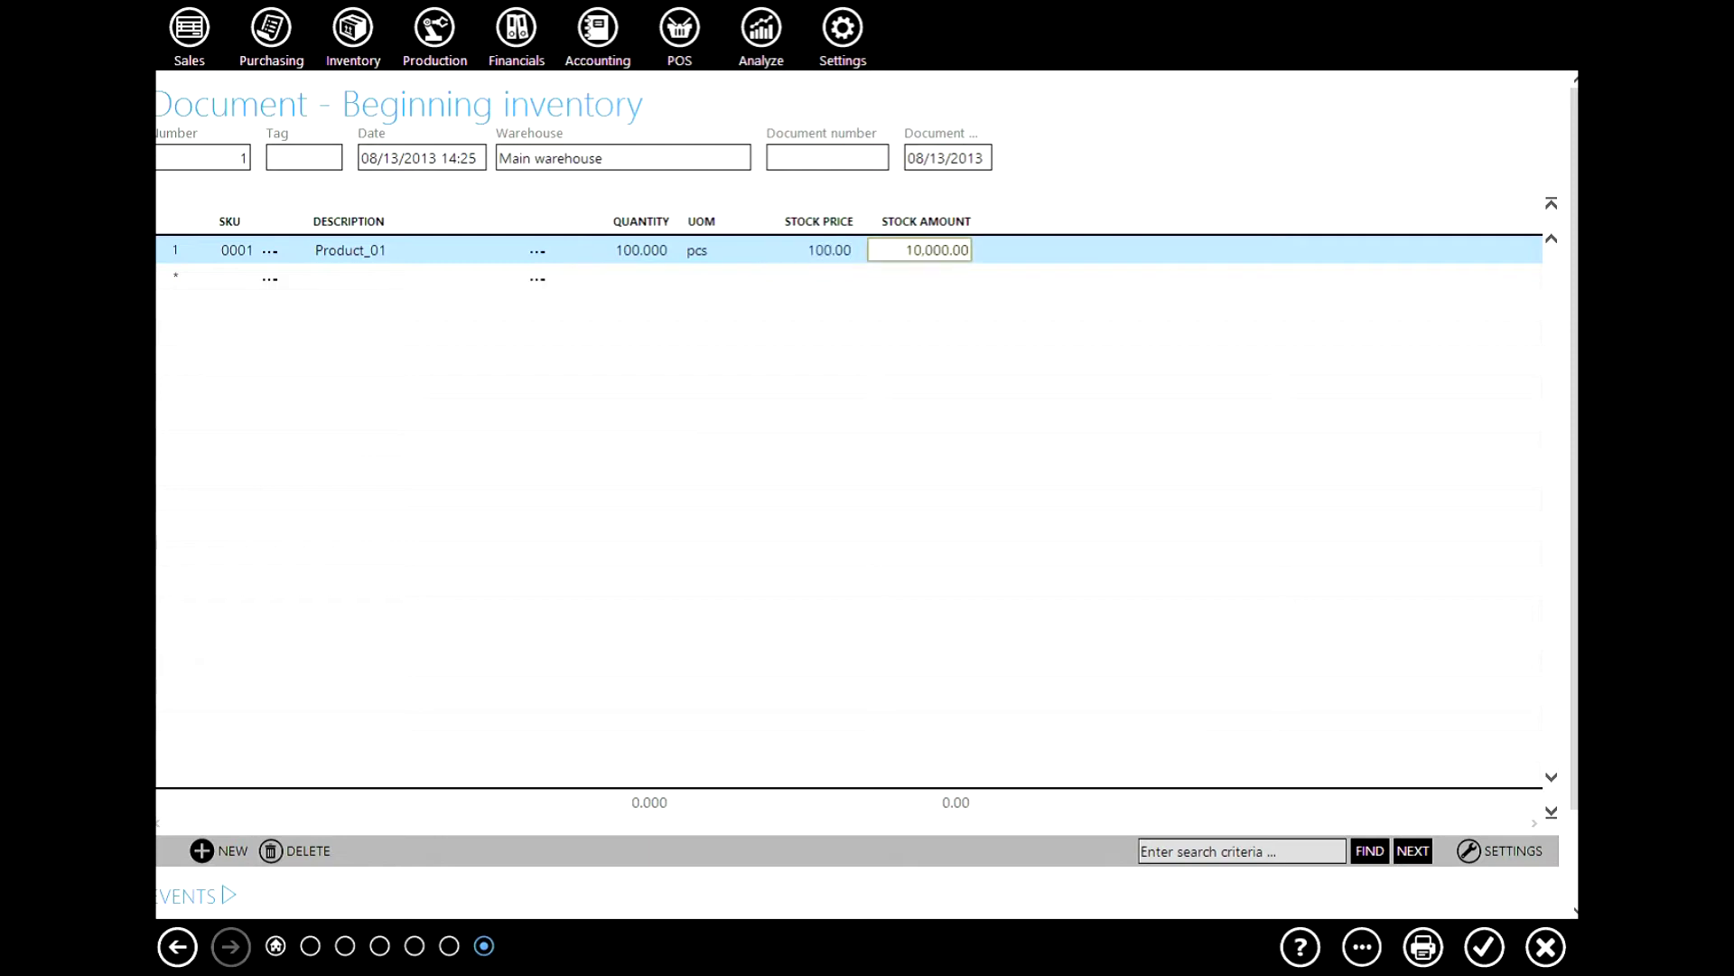
- Add Product_02 with quantity 100 and stock price 10, save the beginning inventory, and close the beginning inventories list
key(Tab)
key(Down)
key(Return)
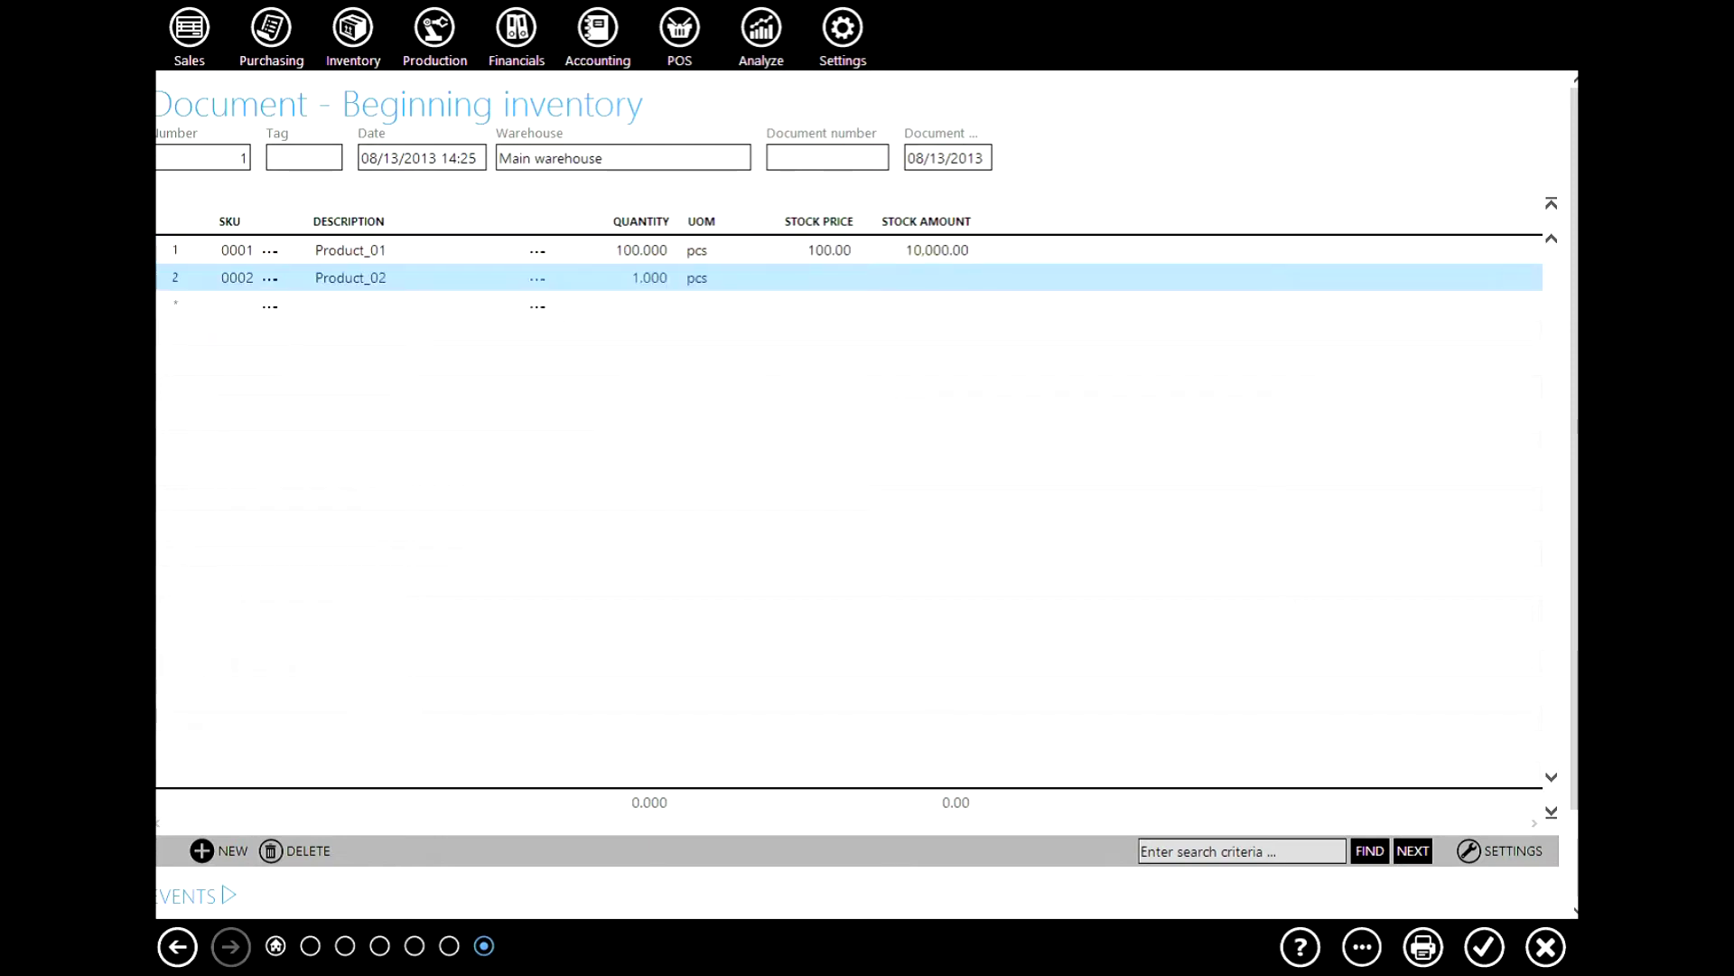
key(Tab)
key(Return)
key(Tab)
text(100)
key(Tab)
key(Tab)
text(10)
key(Tab)
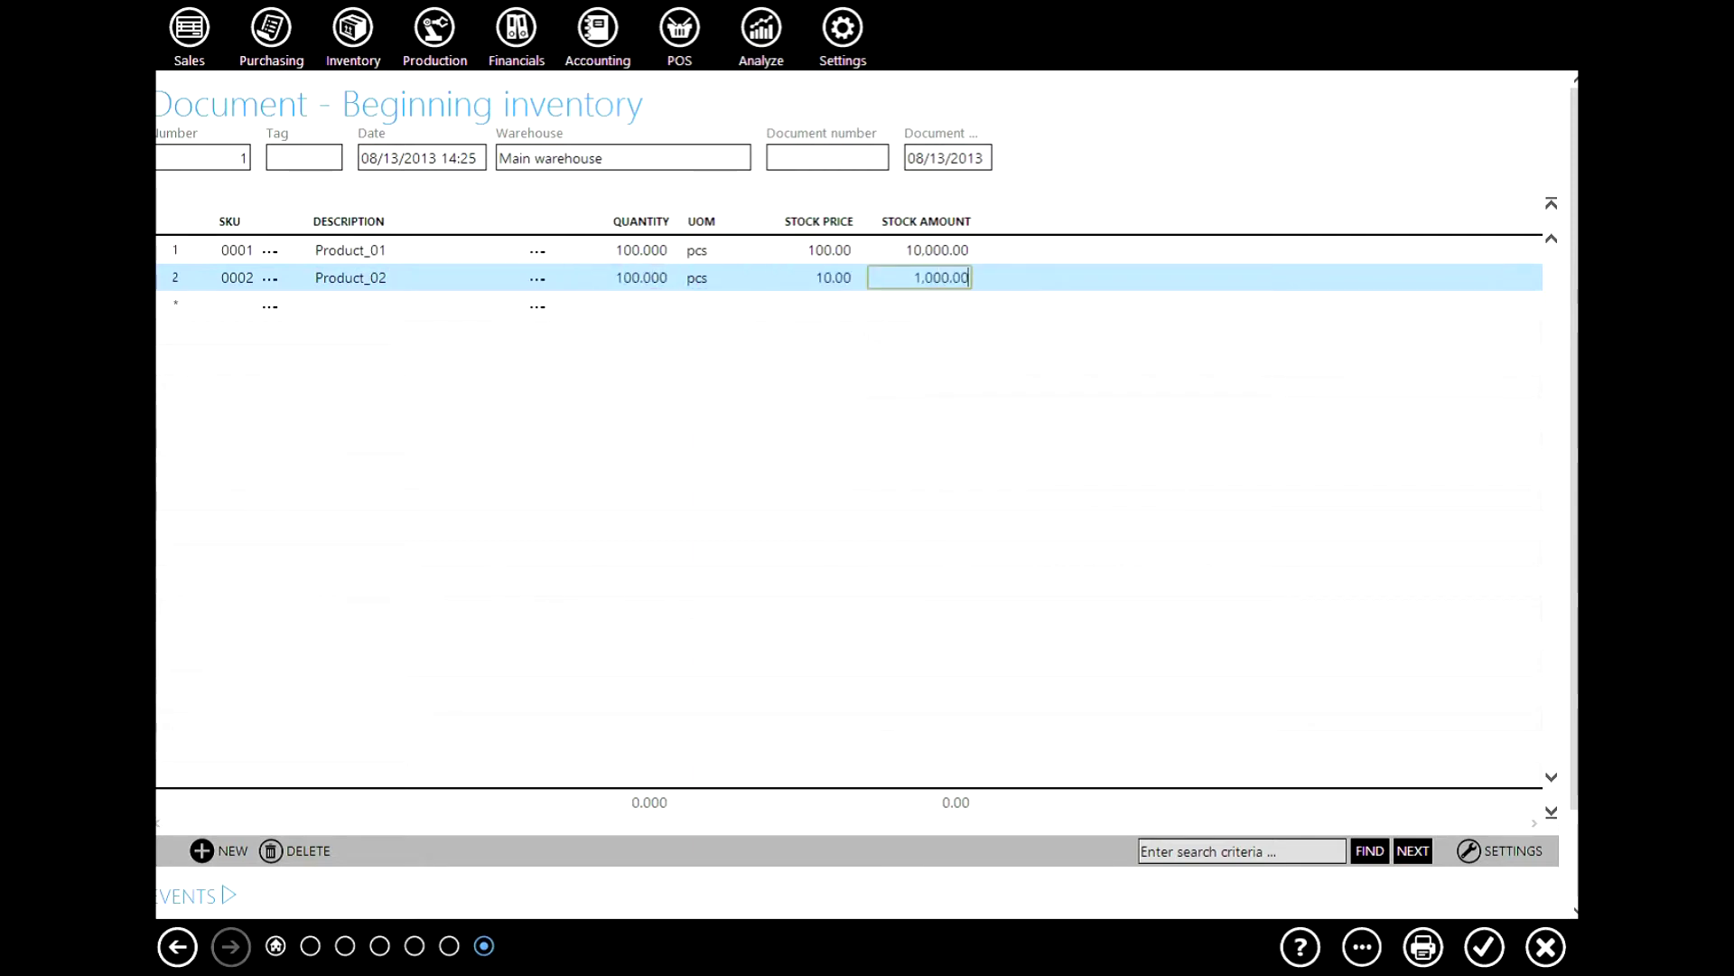
click(1484, 946)
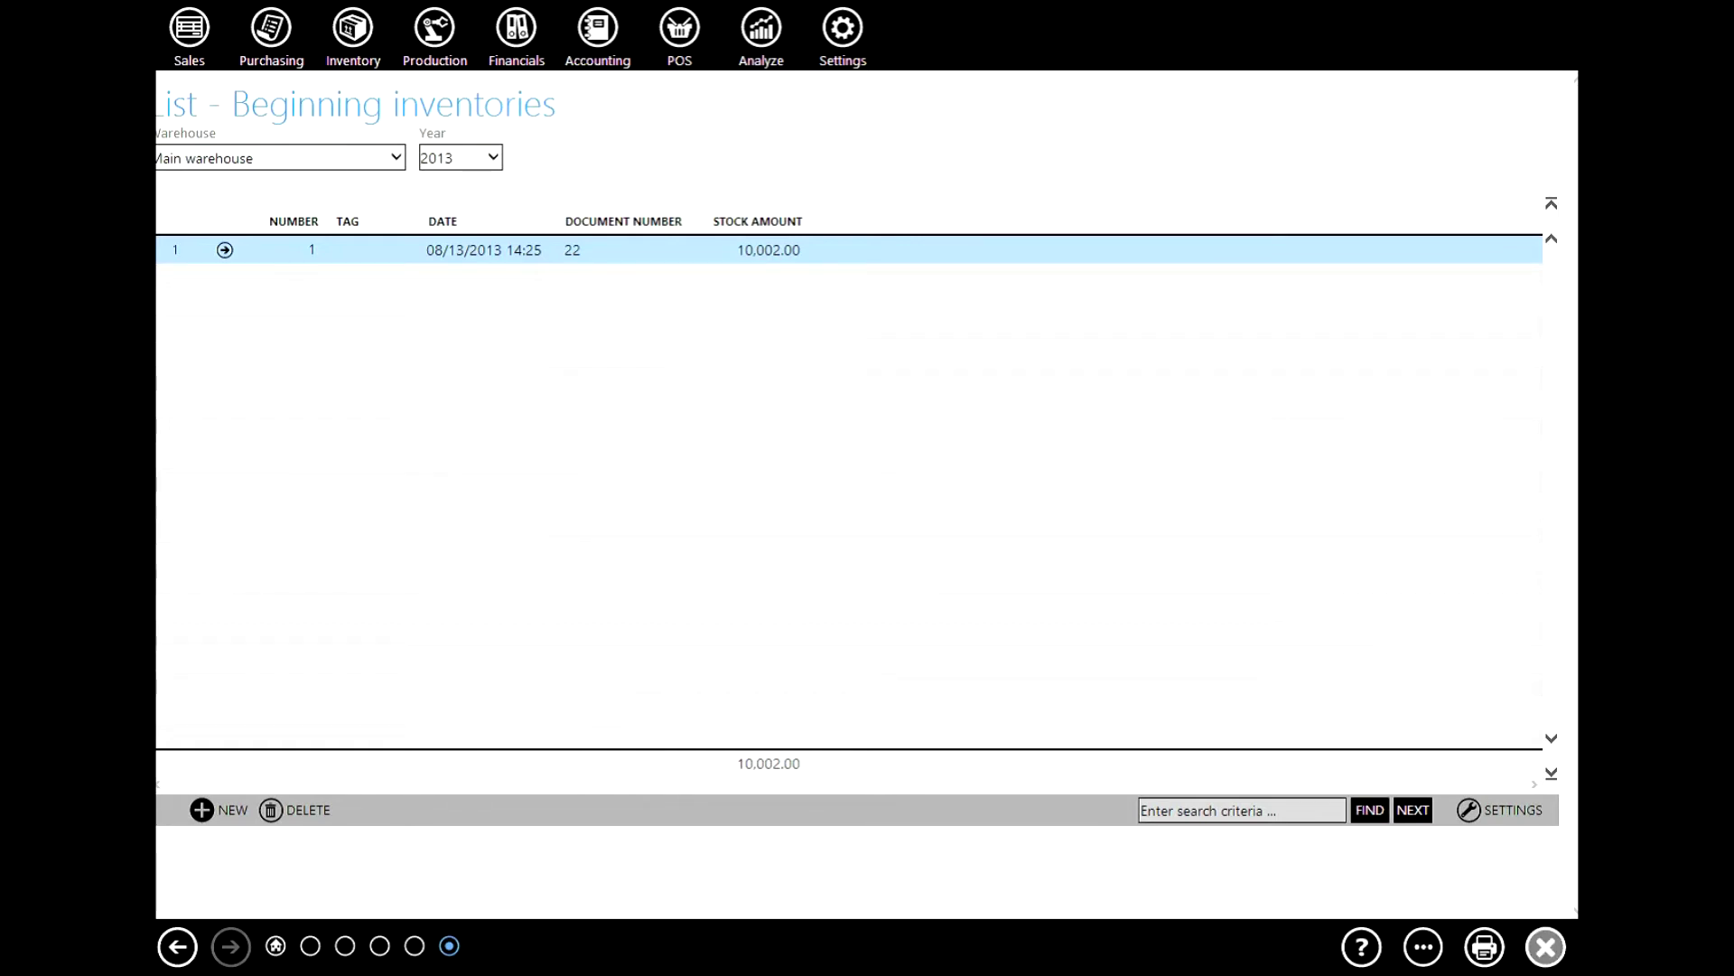
click(1545, 947)
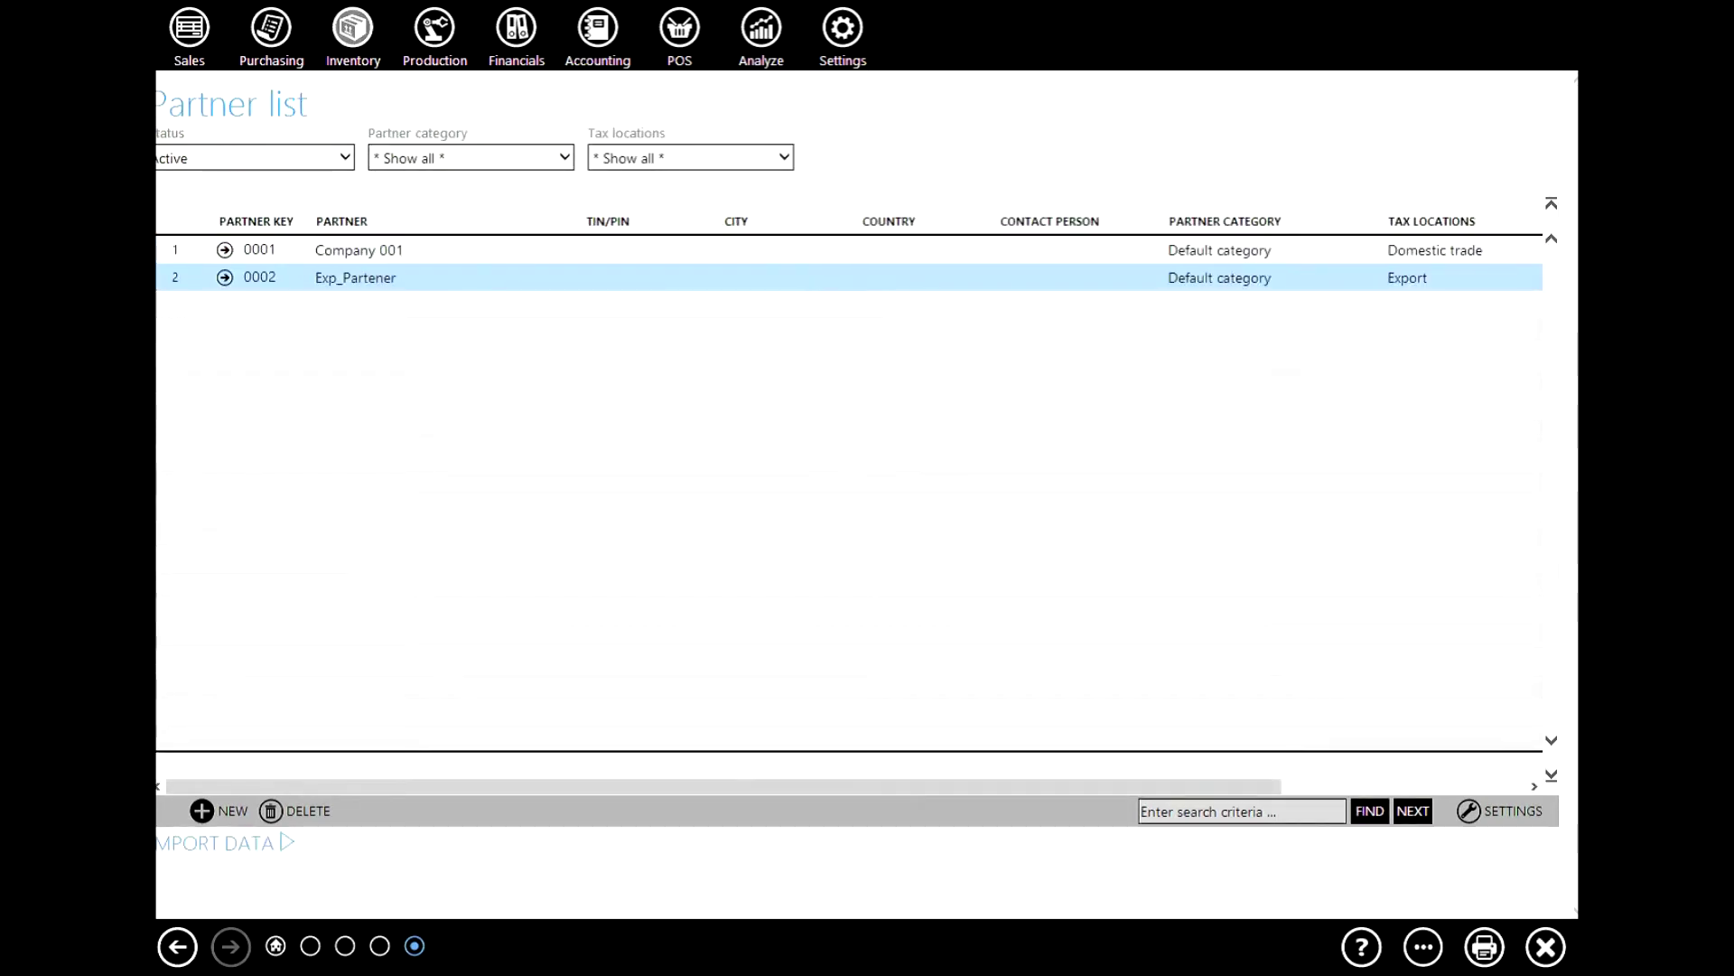
- Start a new sales invoice for the Main warehouse and choose Company 001 as the customer
click(189, 28)
click(393, 134)
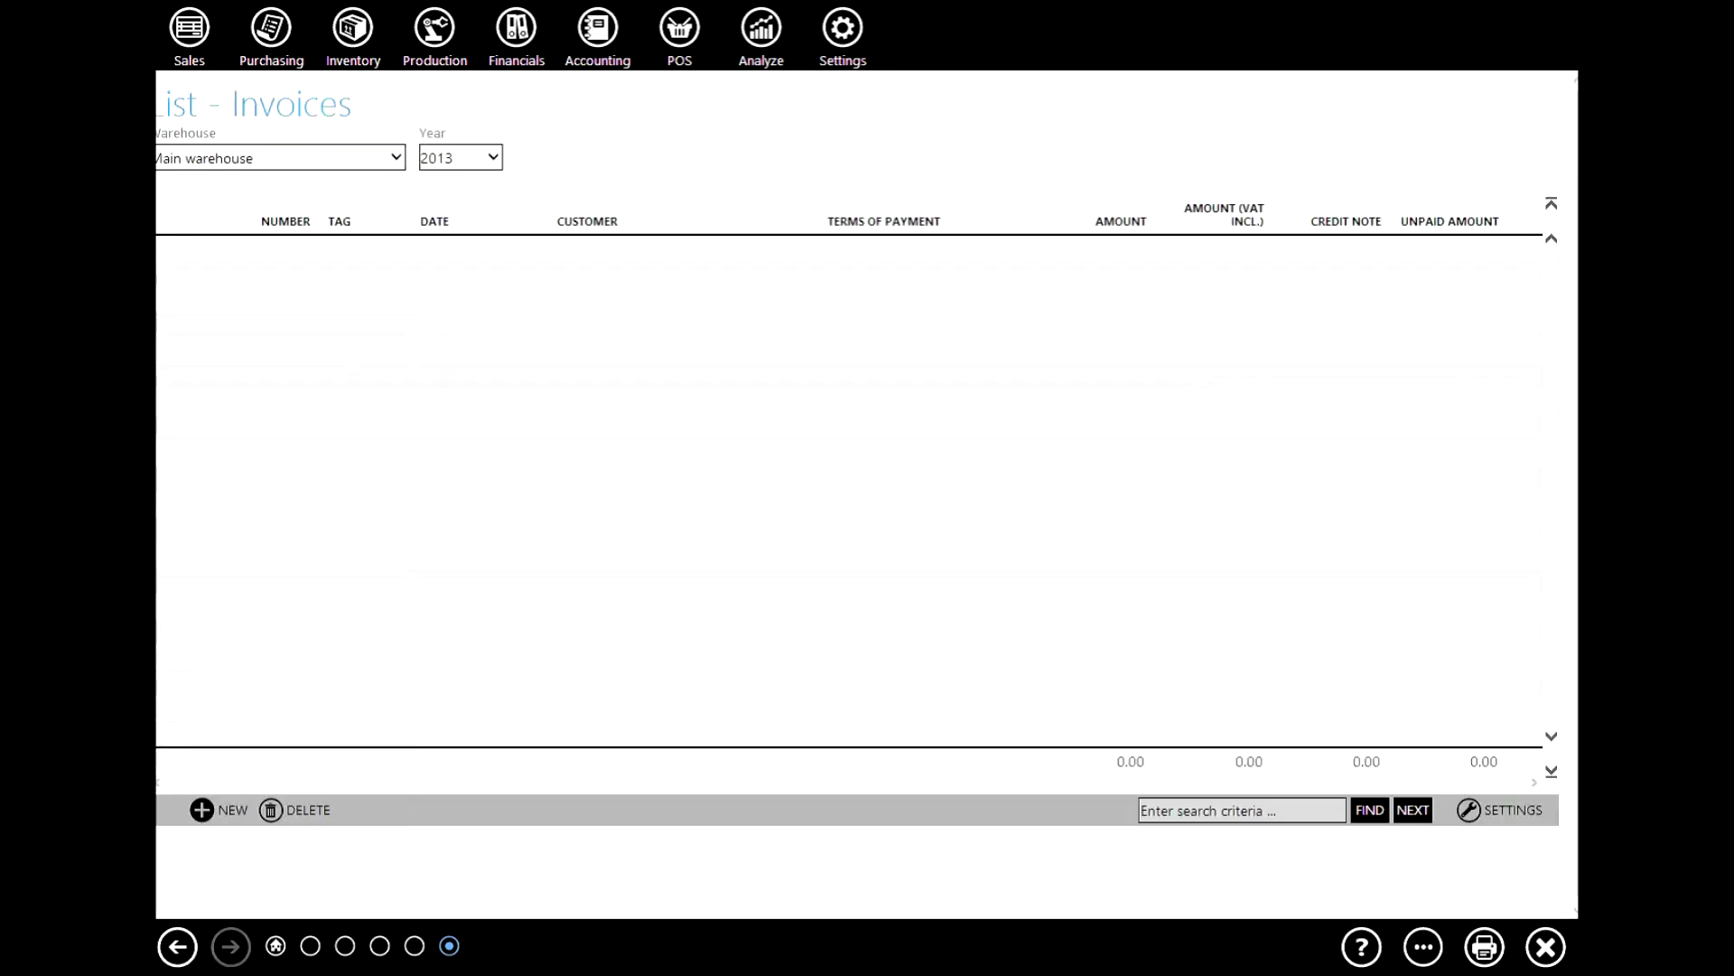
click(219, 810)
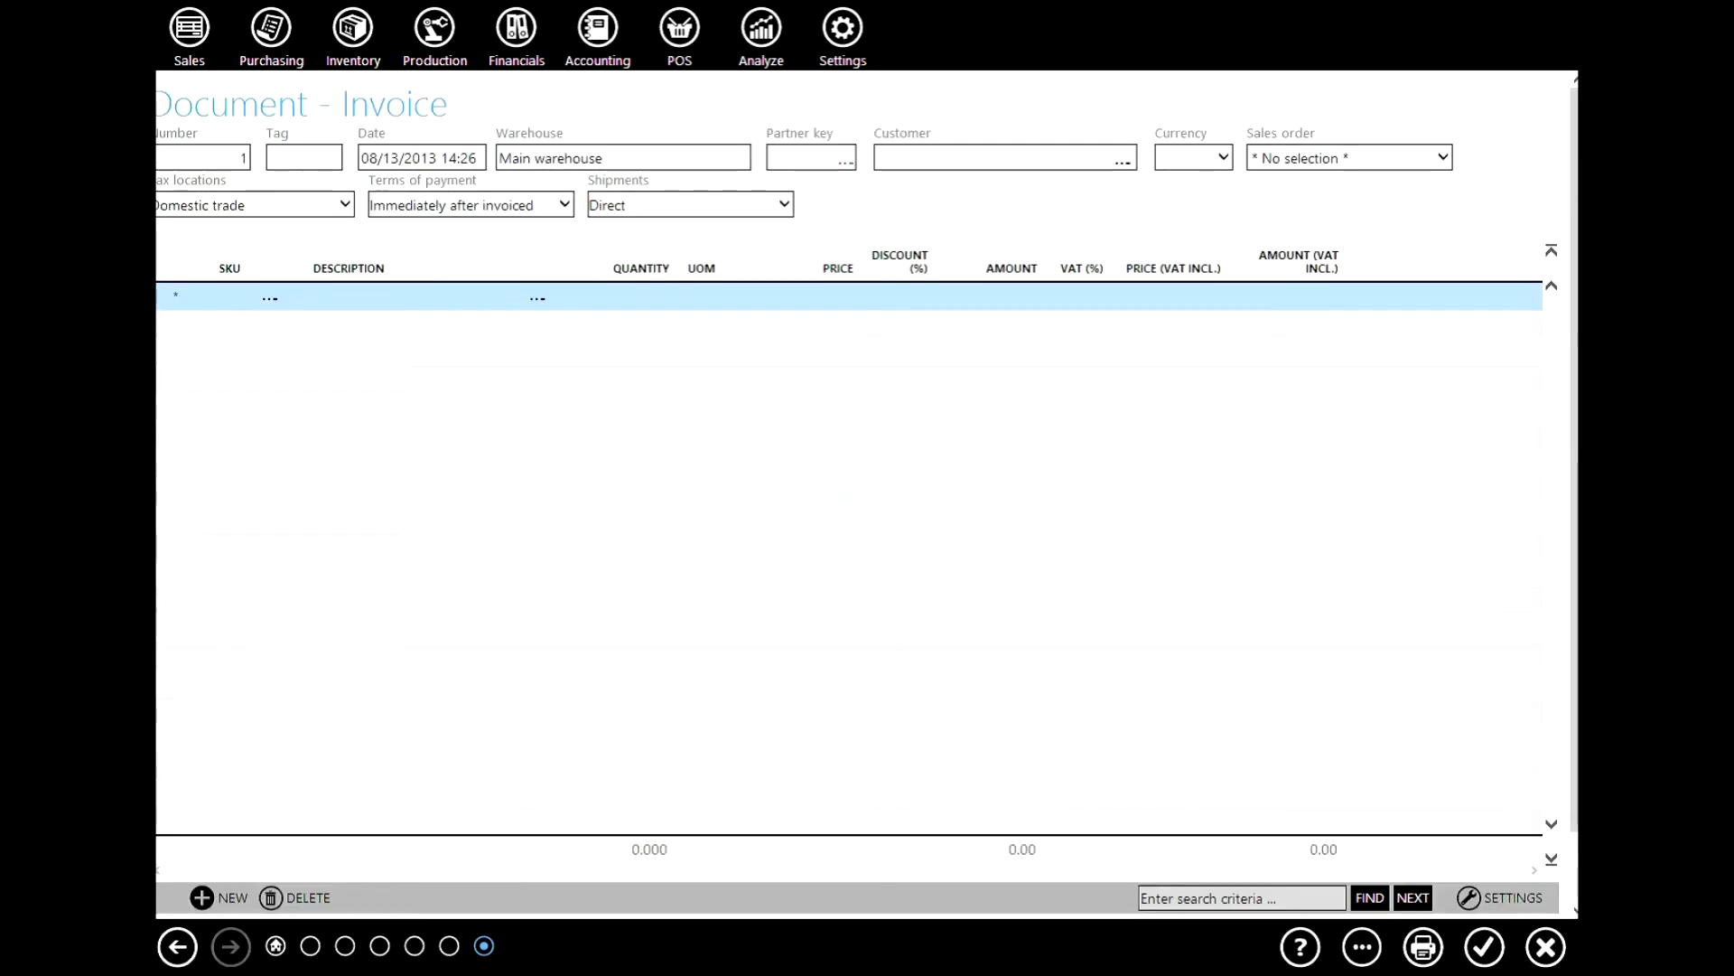
click(845, 160)
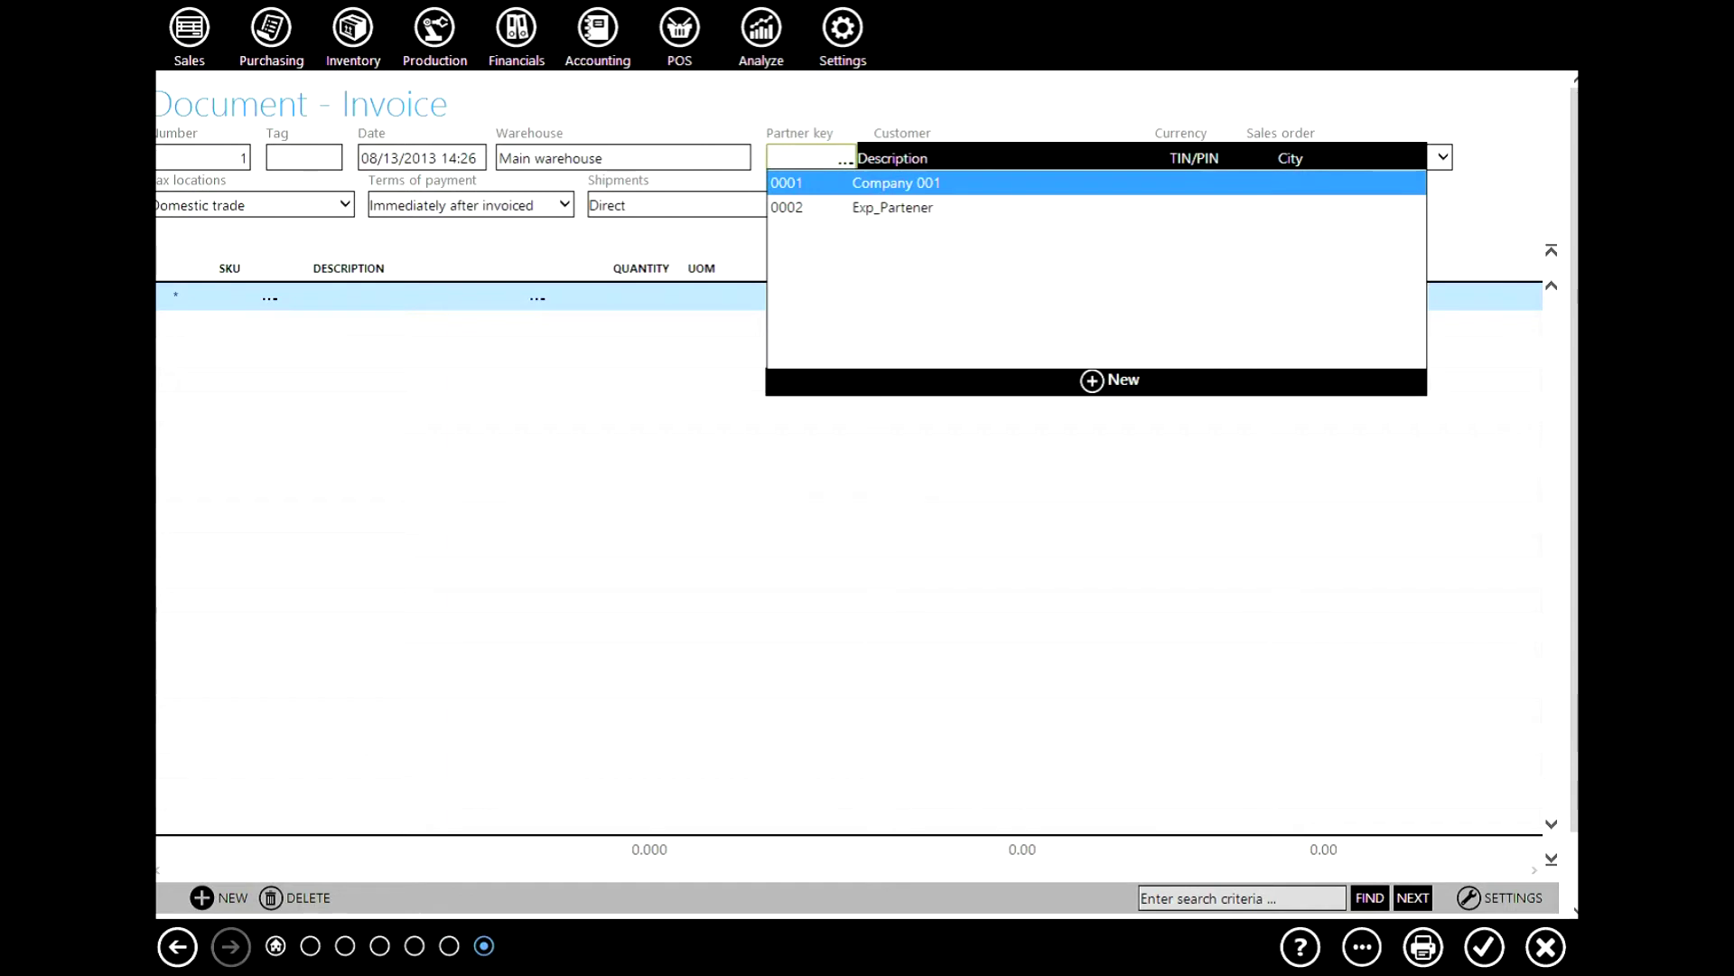
key(Down)
key(Up)
key(Return)
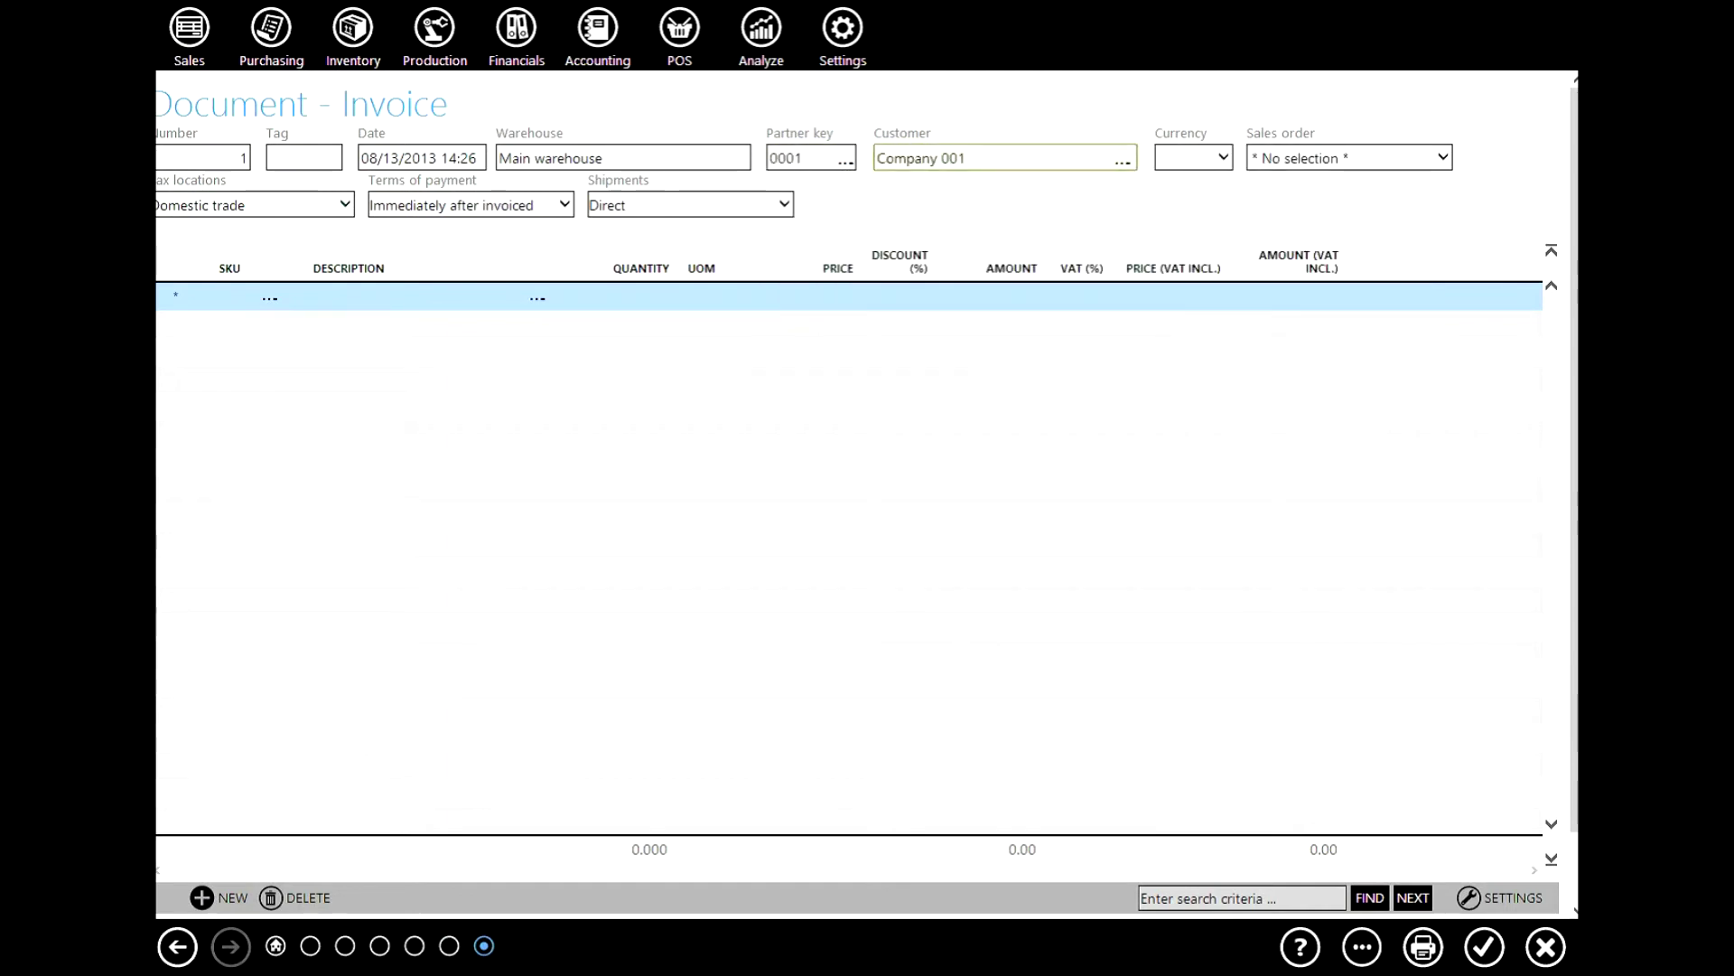
- Add Product_01 to the invoice with a quantity of 10 and a price of 100
key(Tab)
key(Down)
key(Up)
key(Return)
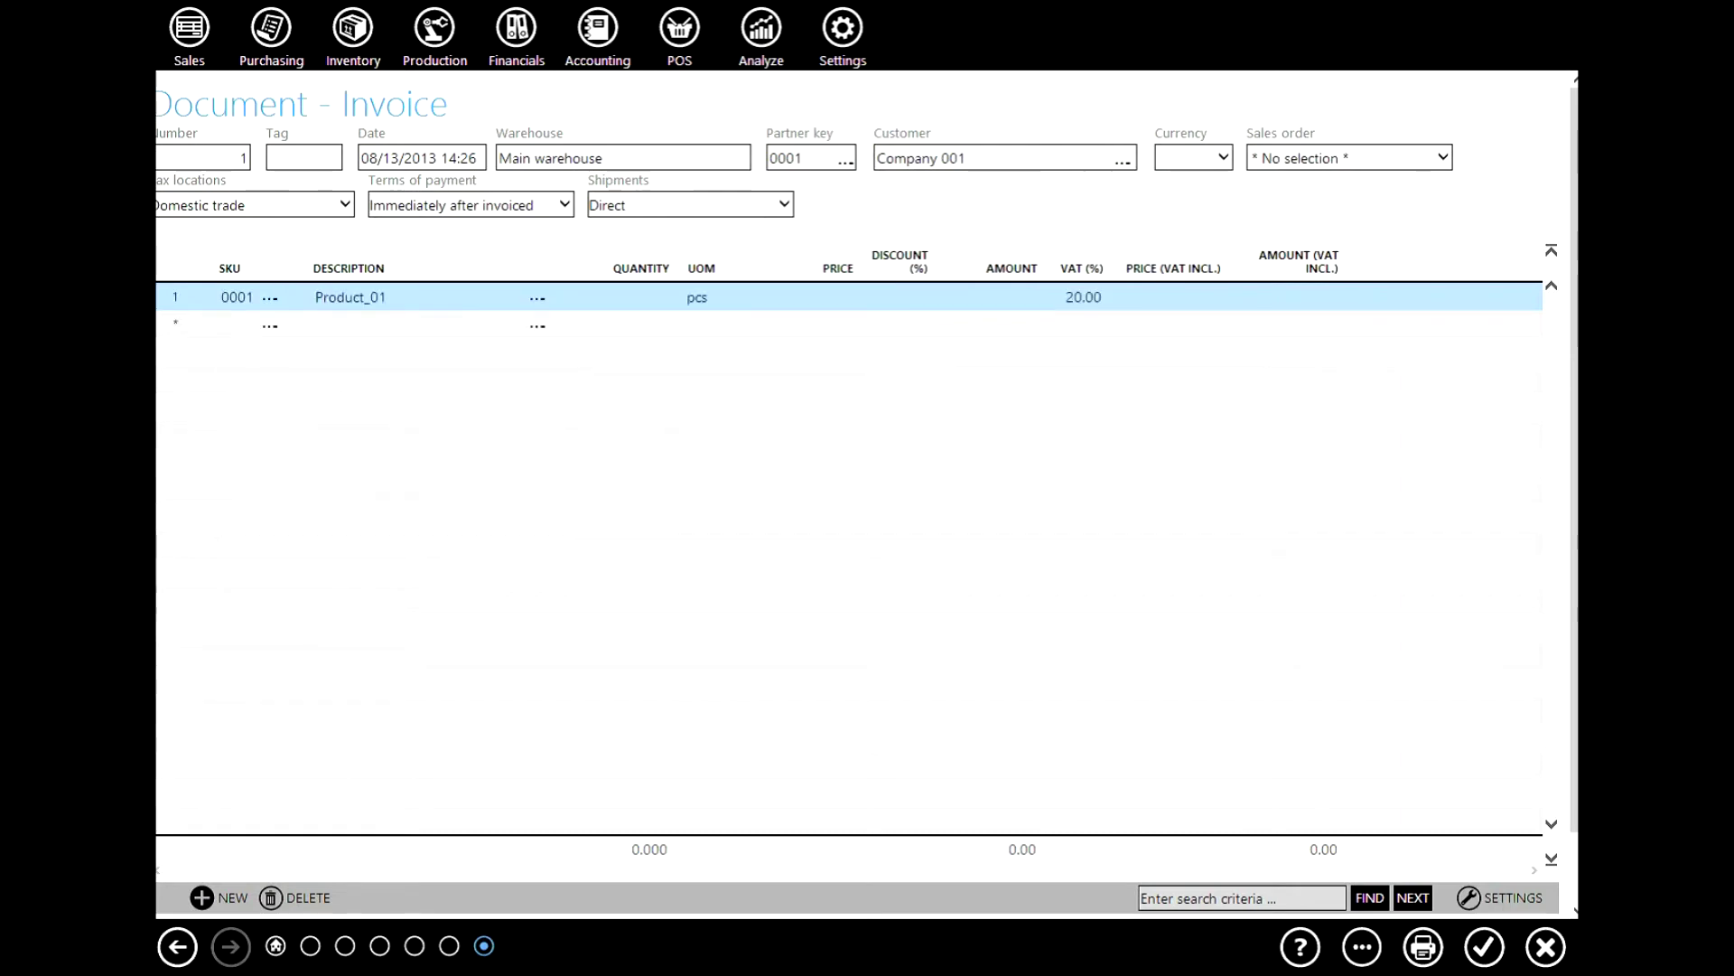
key(Tab)
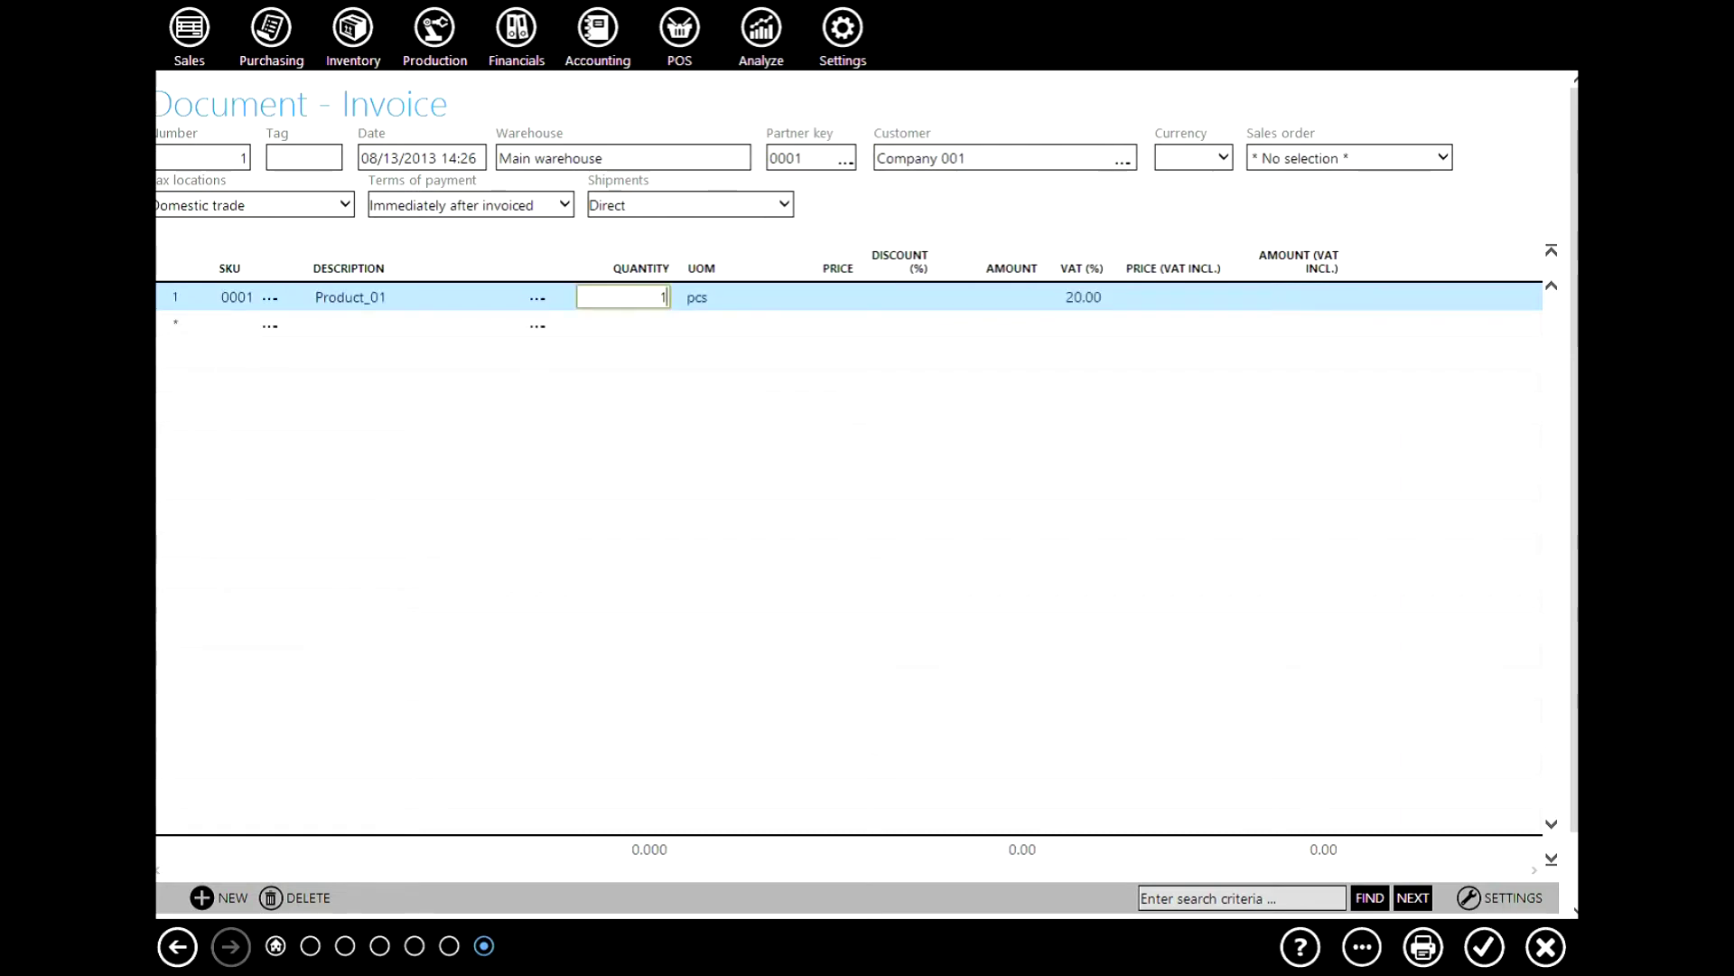
key(Tab)
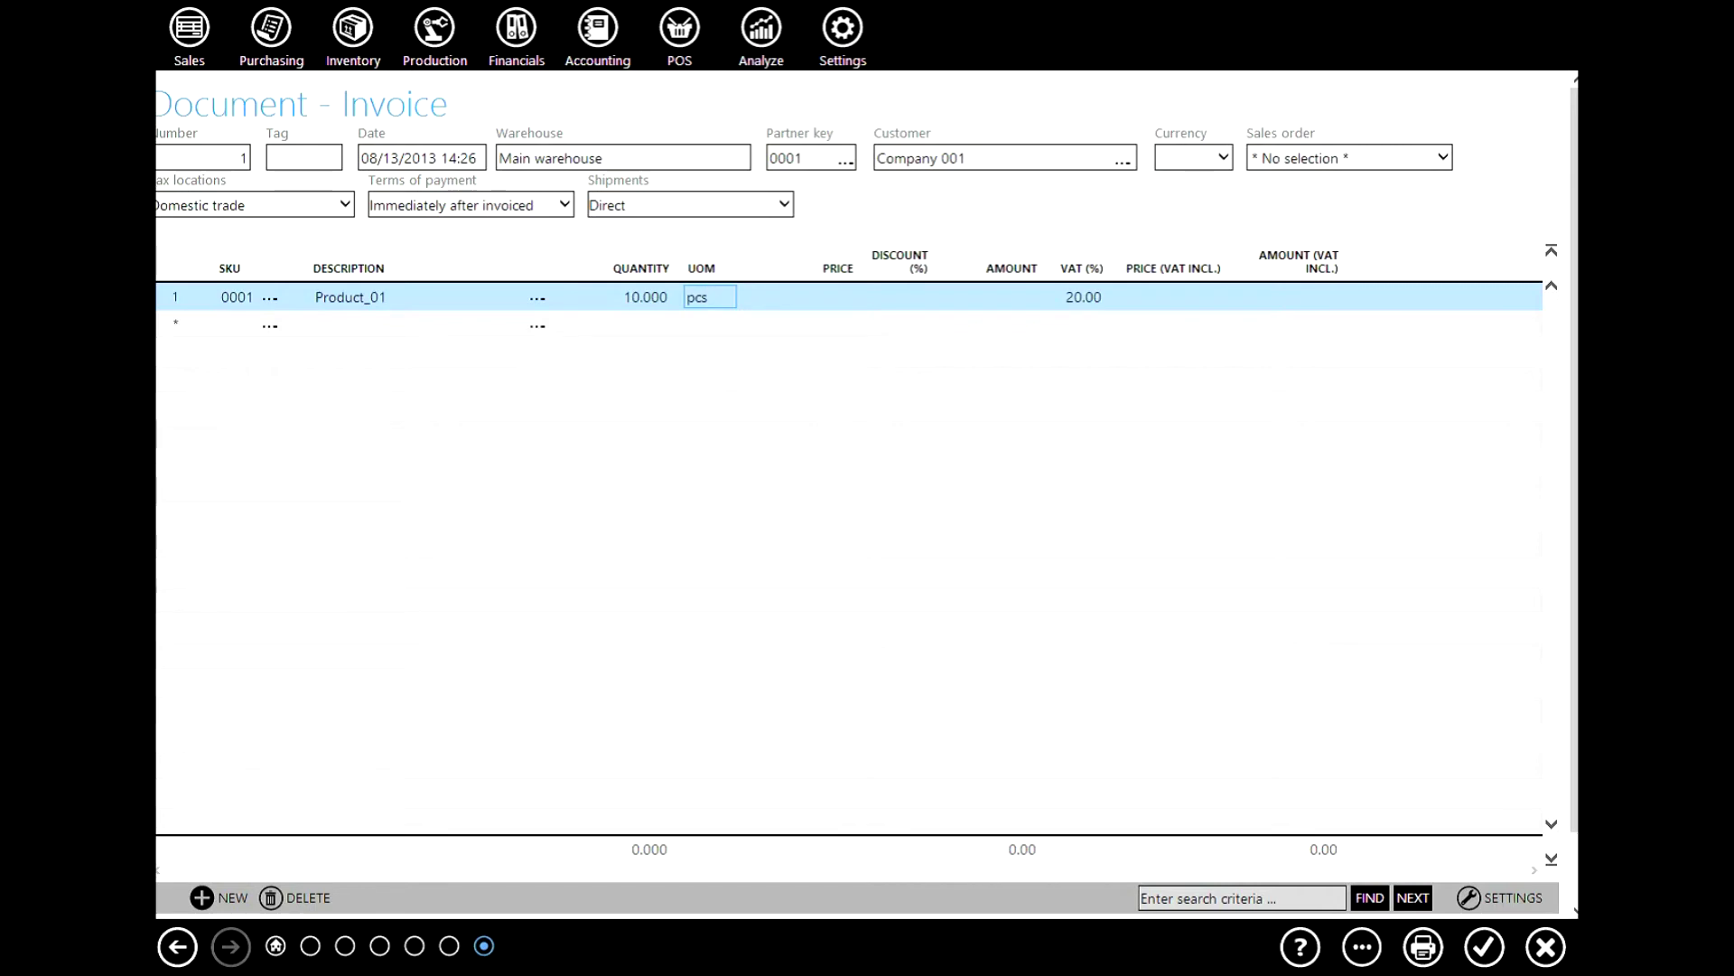
key(Tab)
text(1)
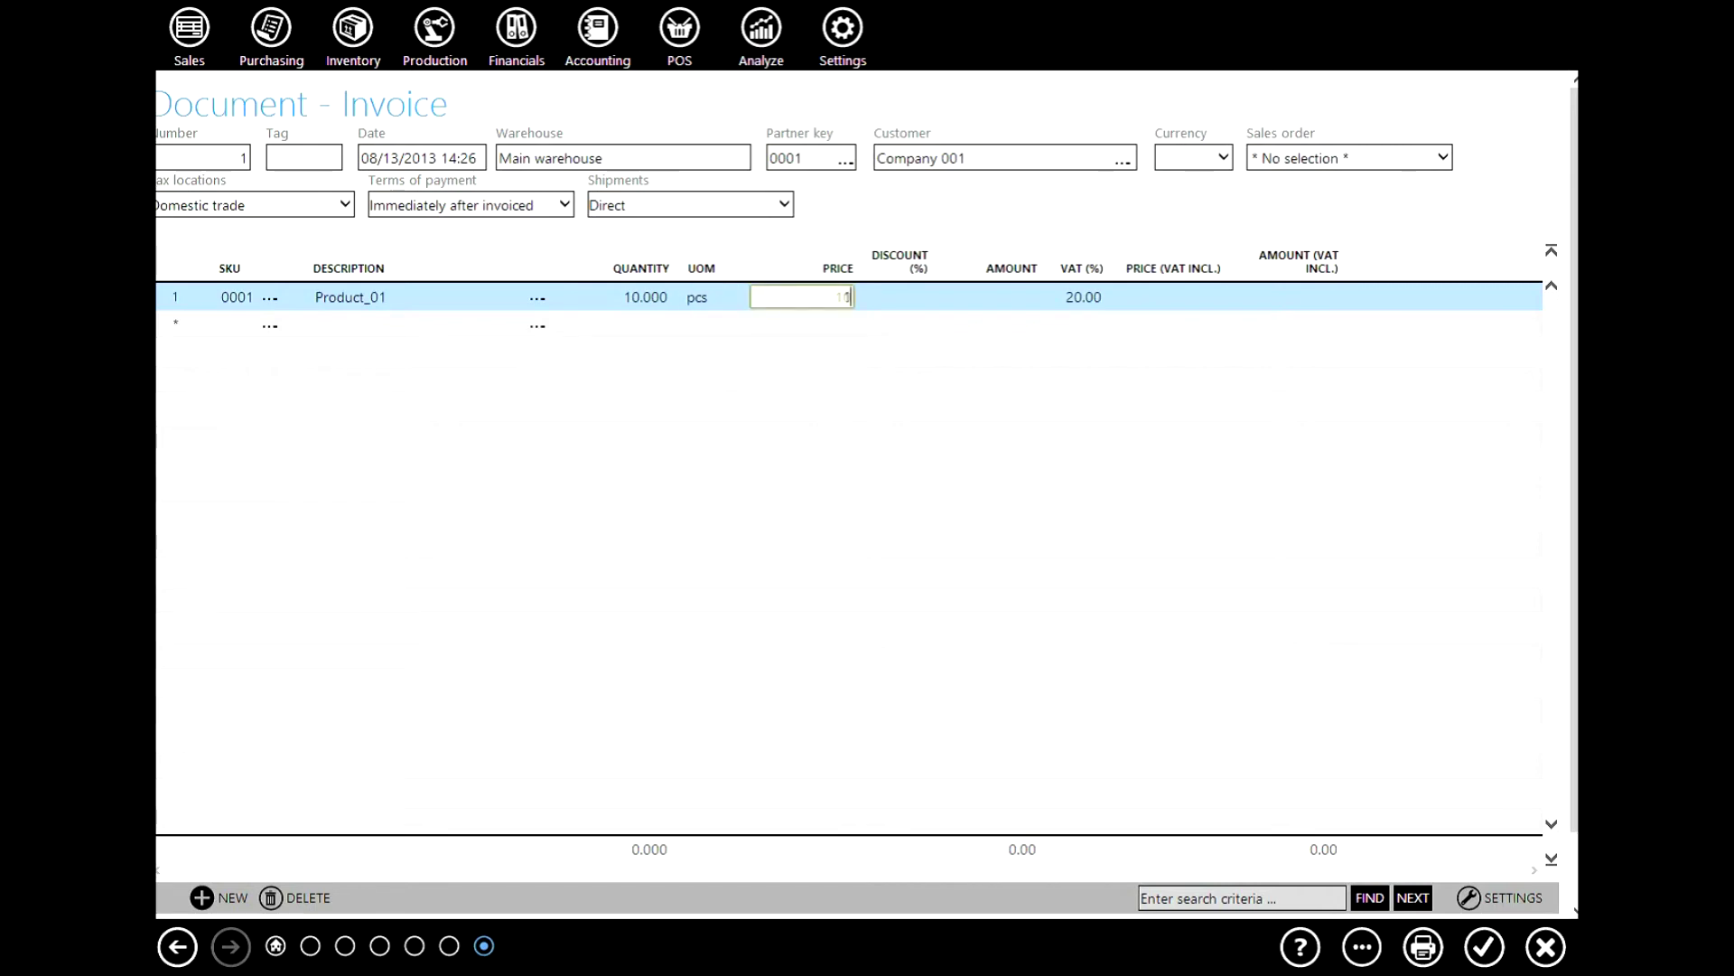
text(00)
key(Tab)
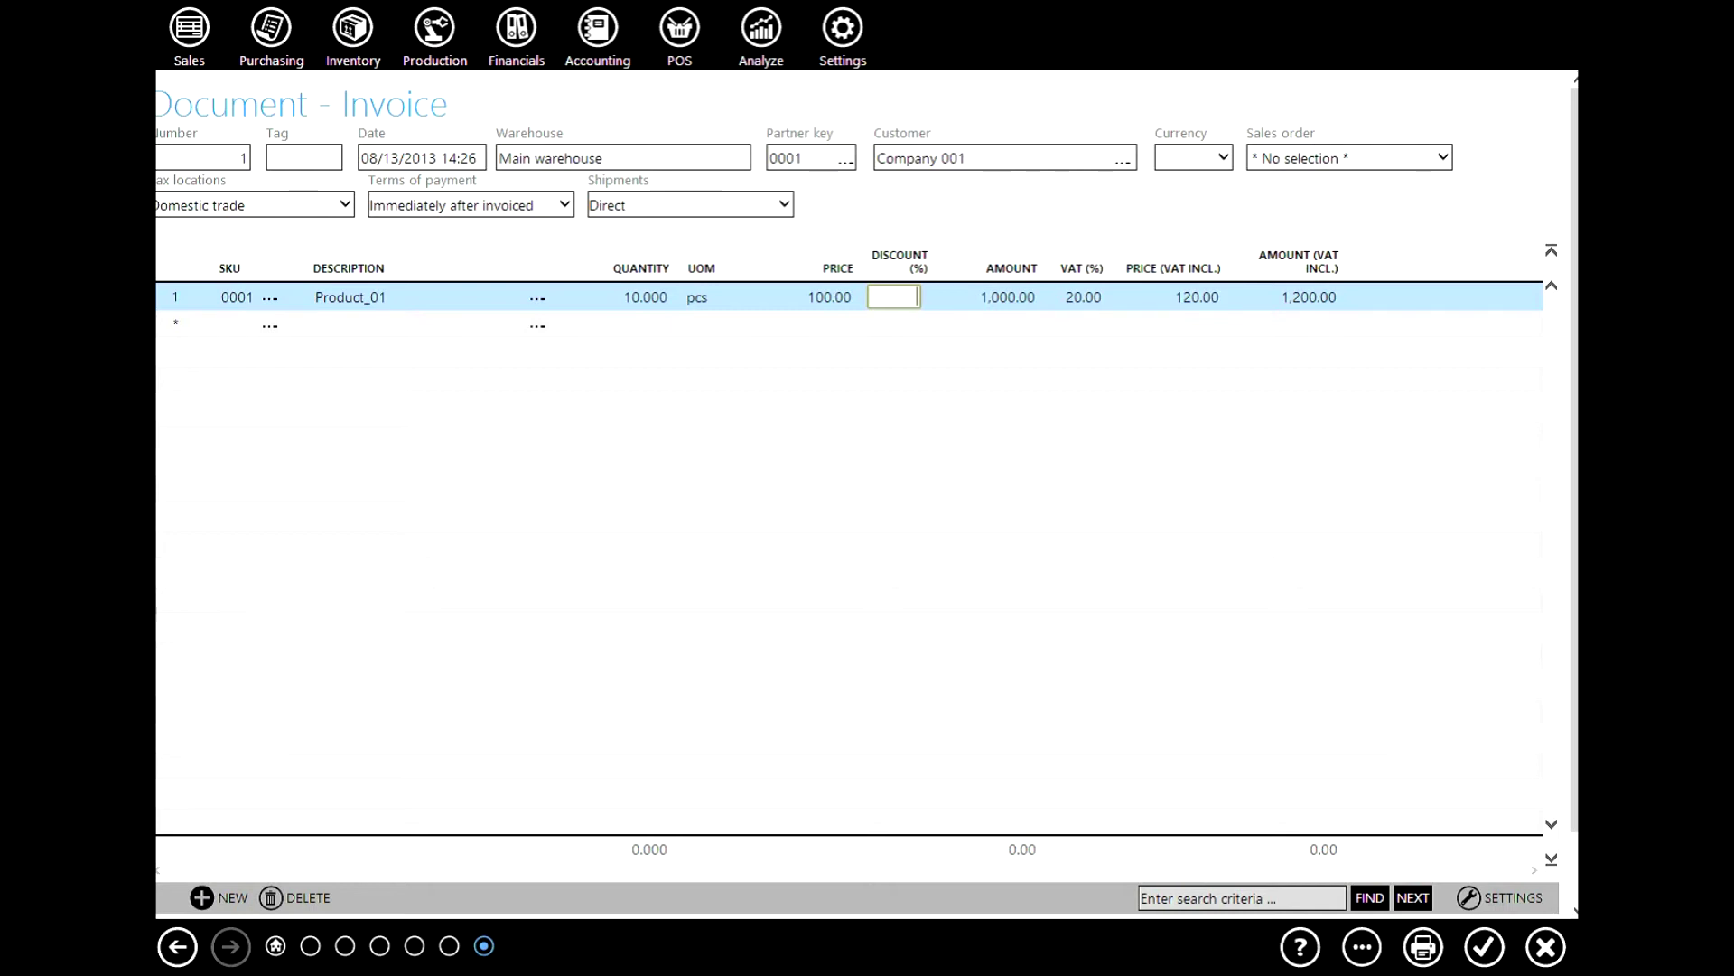
- Add Product_02 as the second invoice line with a quantity of 10 and a price of 100
key(Return)
key(Down)
key(Down)
key(Return)
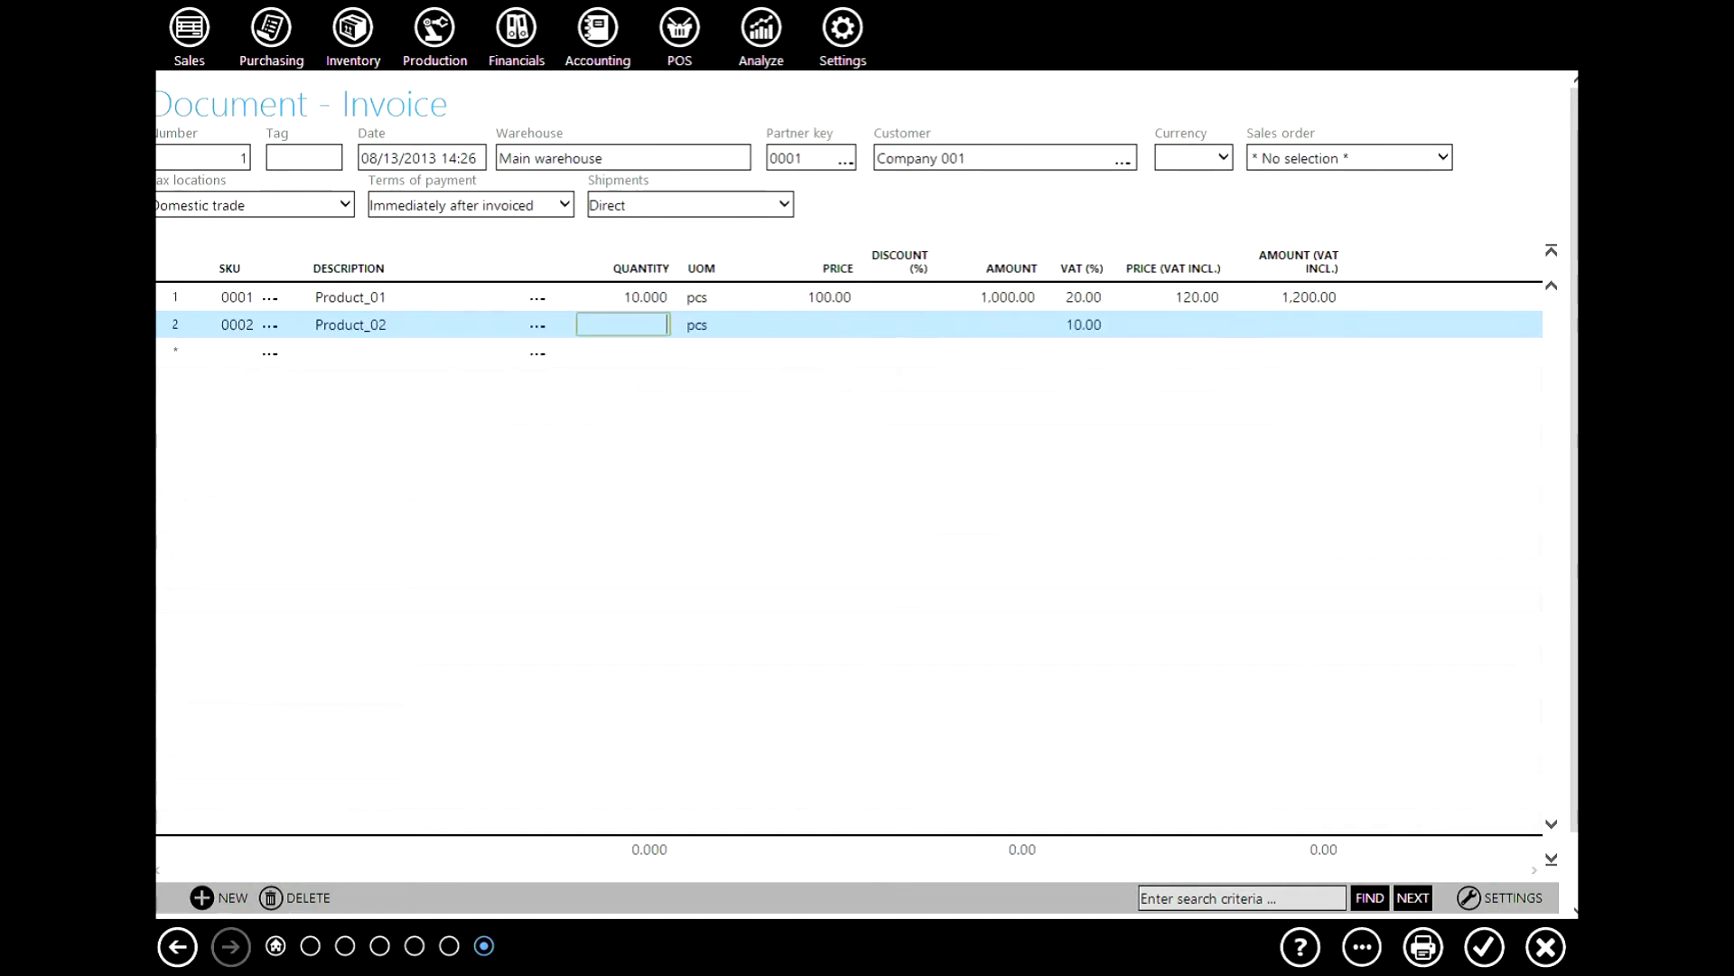
text(10)
key(Tab)
key(Tab)
text(100)
key(Tab)
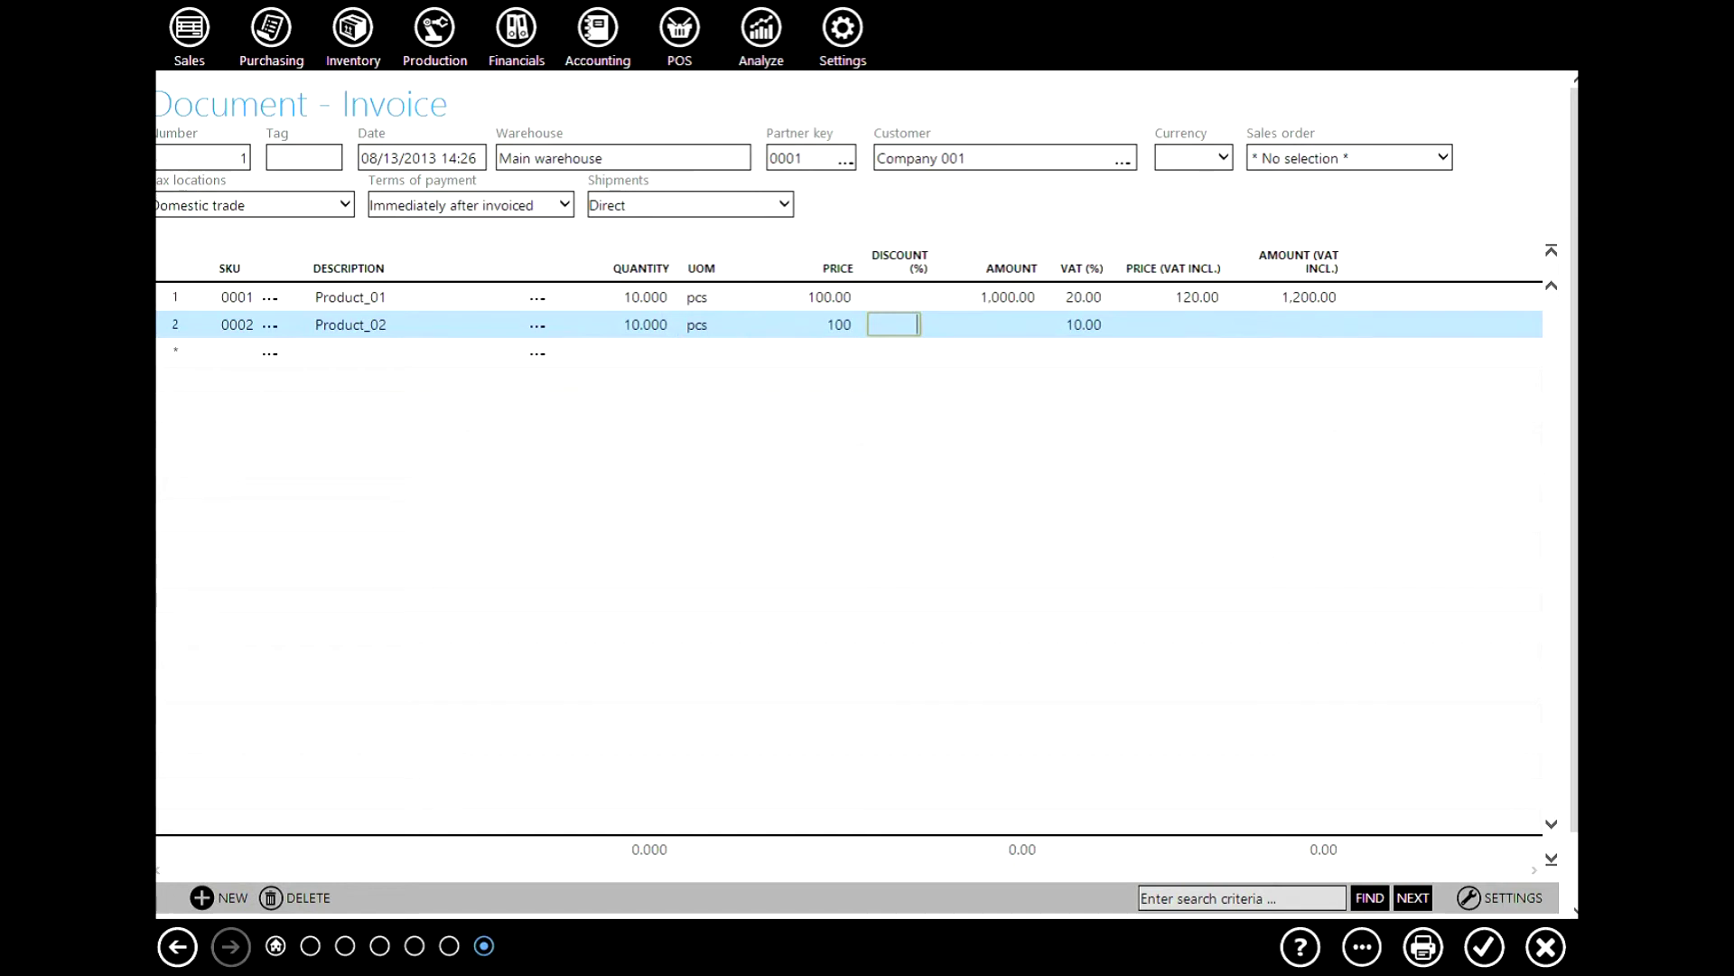
key(Tab)
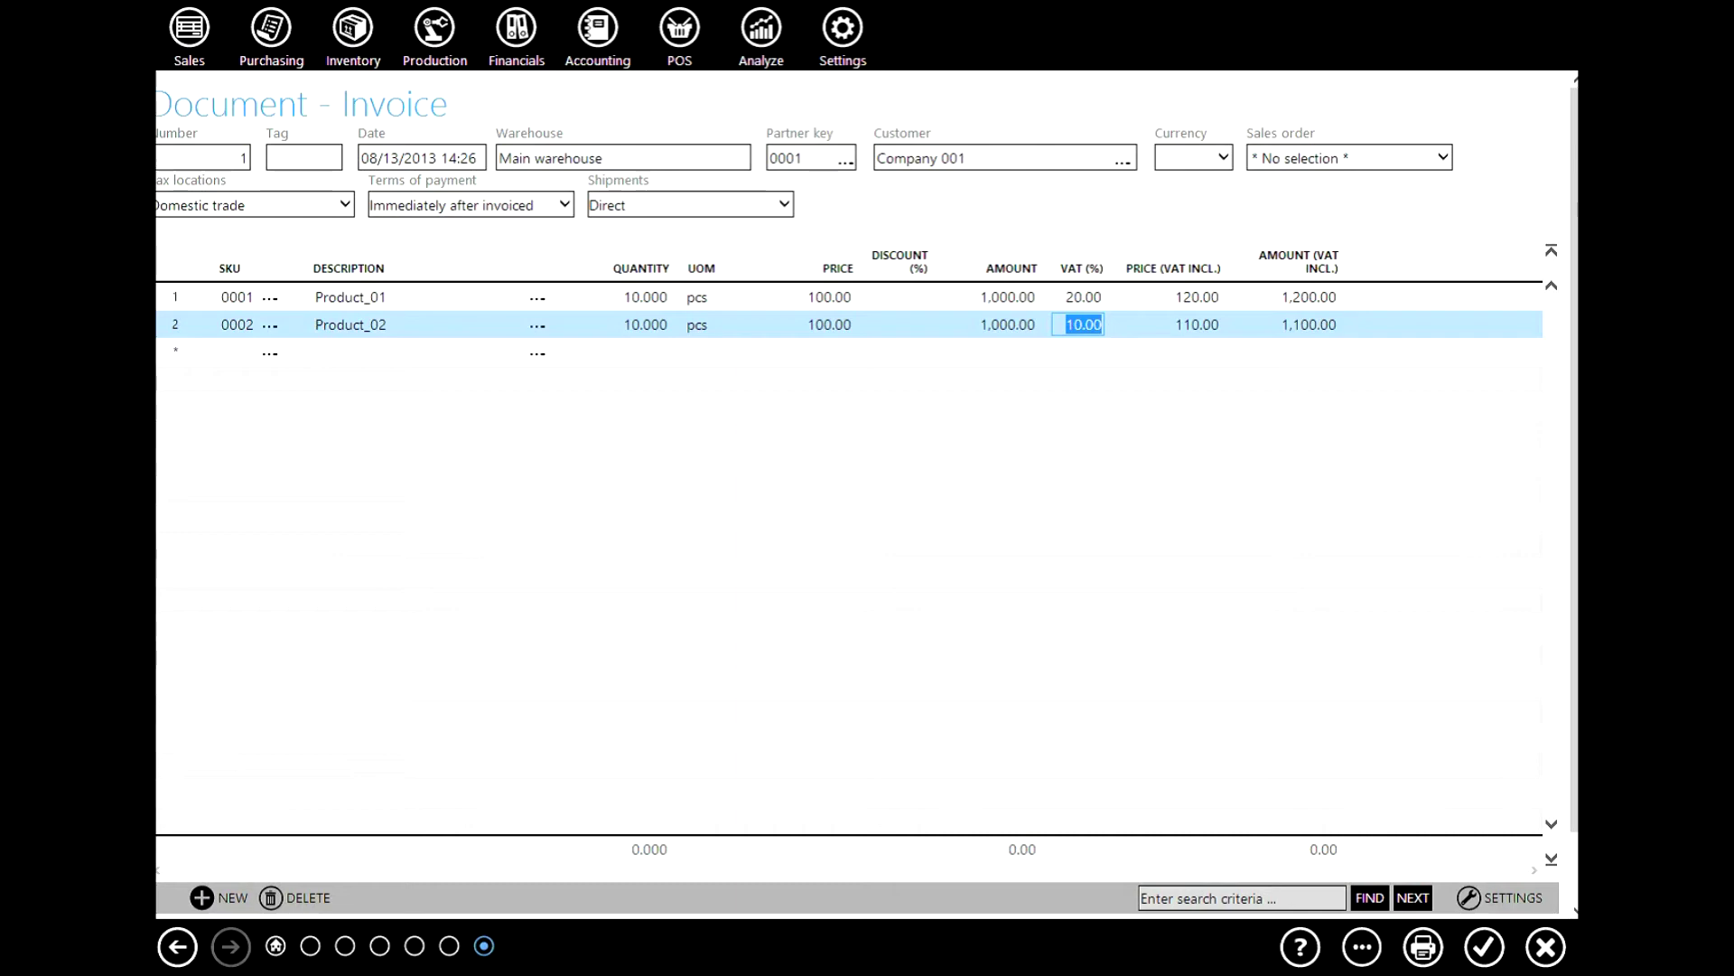
click(903, 380)
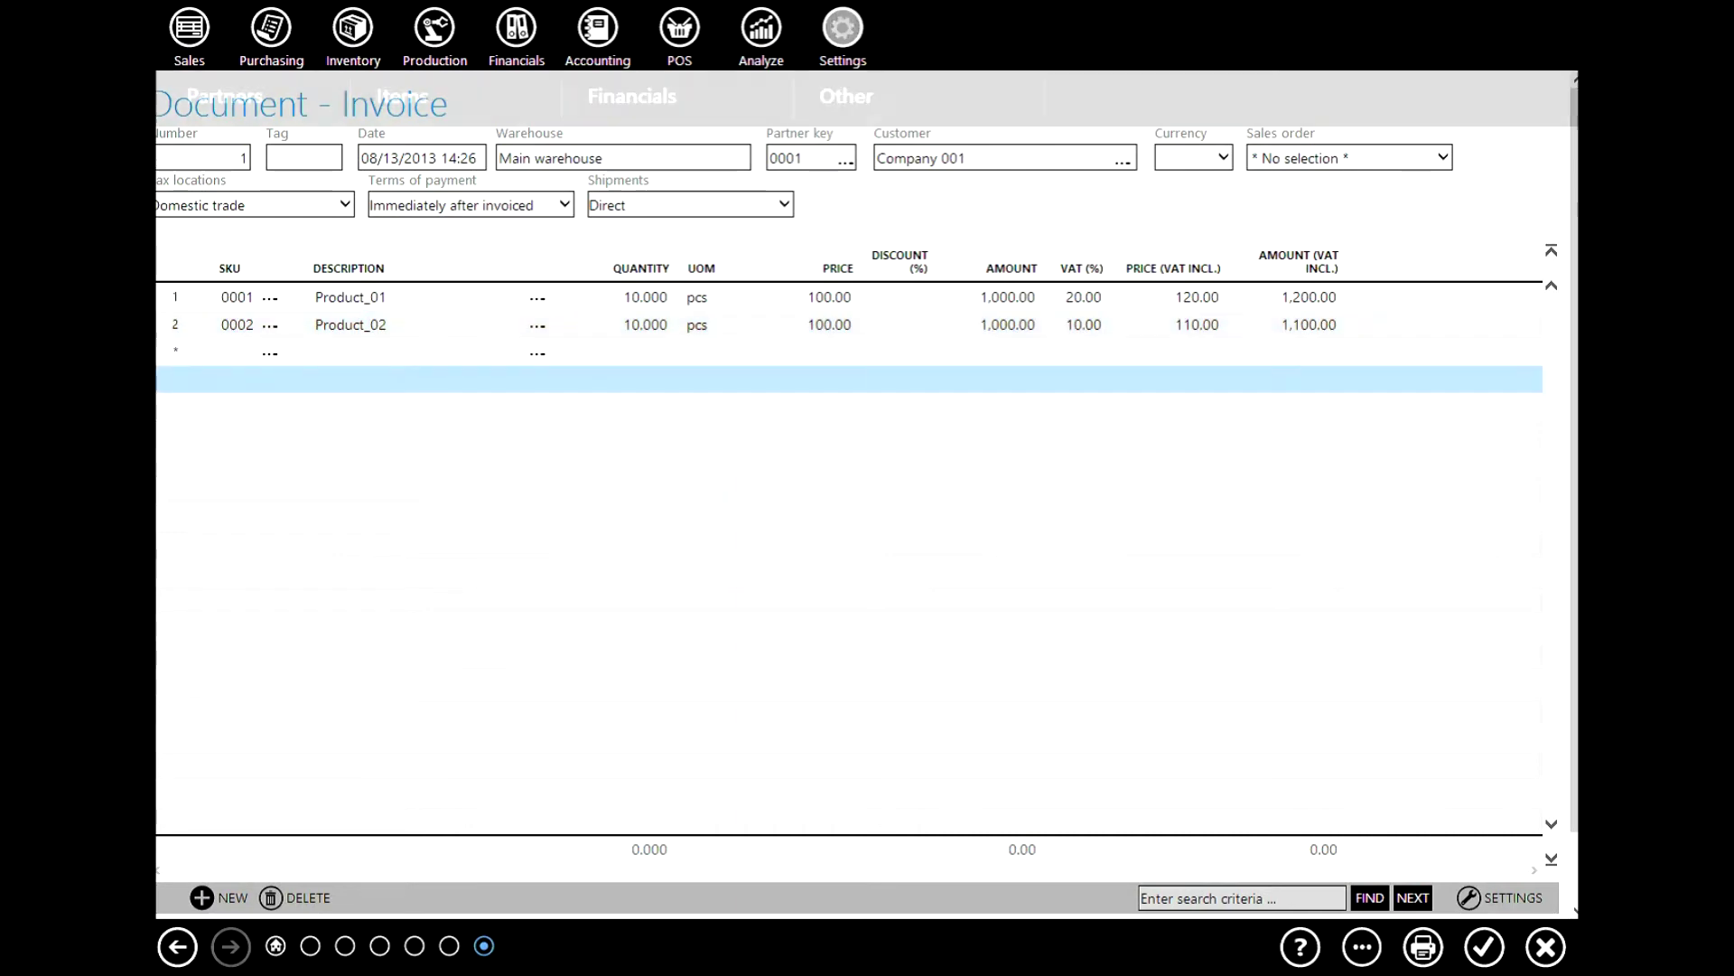
- Review the document result of the Company 001 invoice down to its journal voucher, close it, and save the invoice
click(1484, 947)
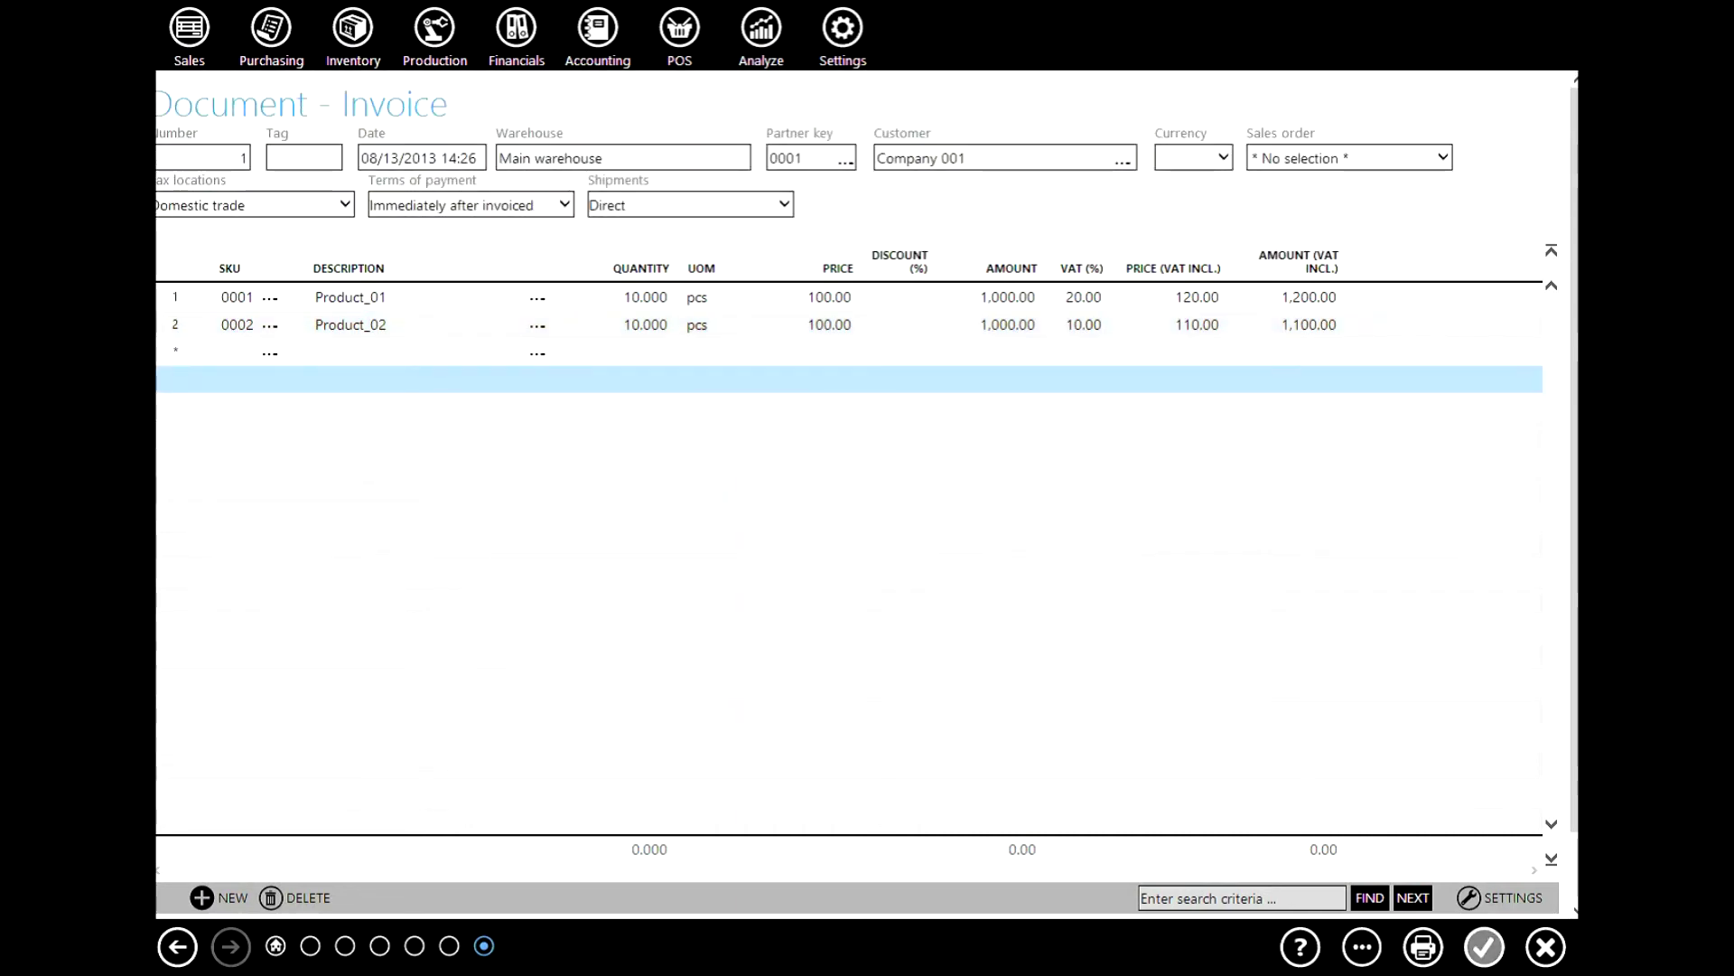
click(1362, 947)
click(1357, 906)
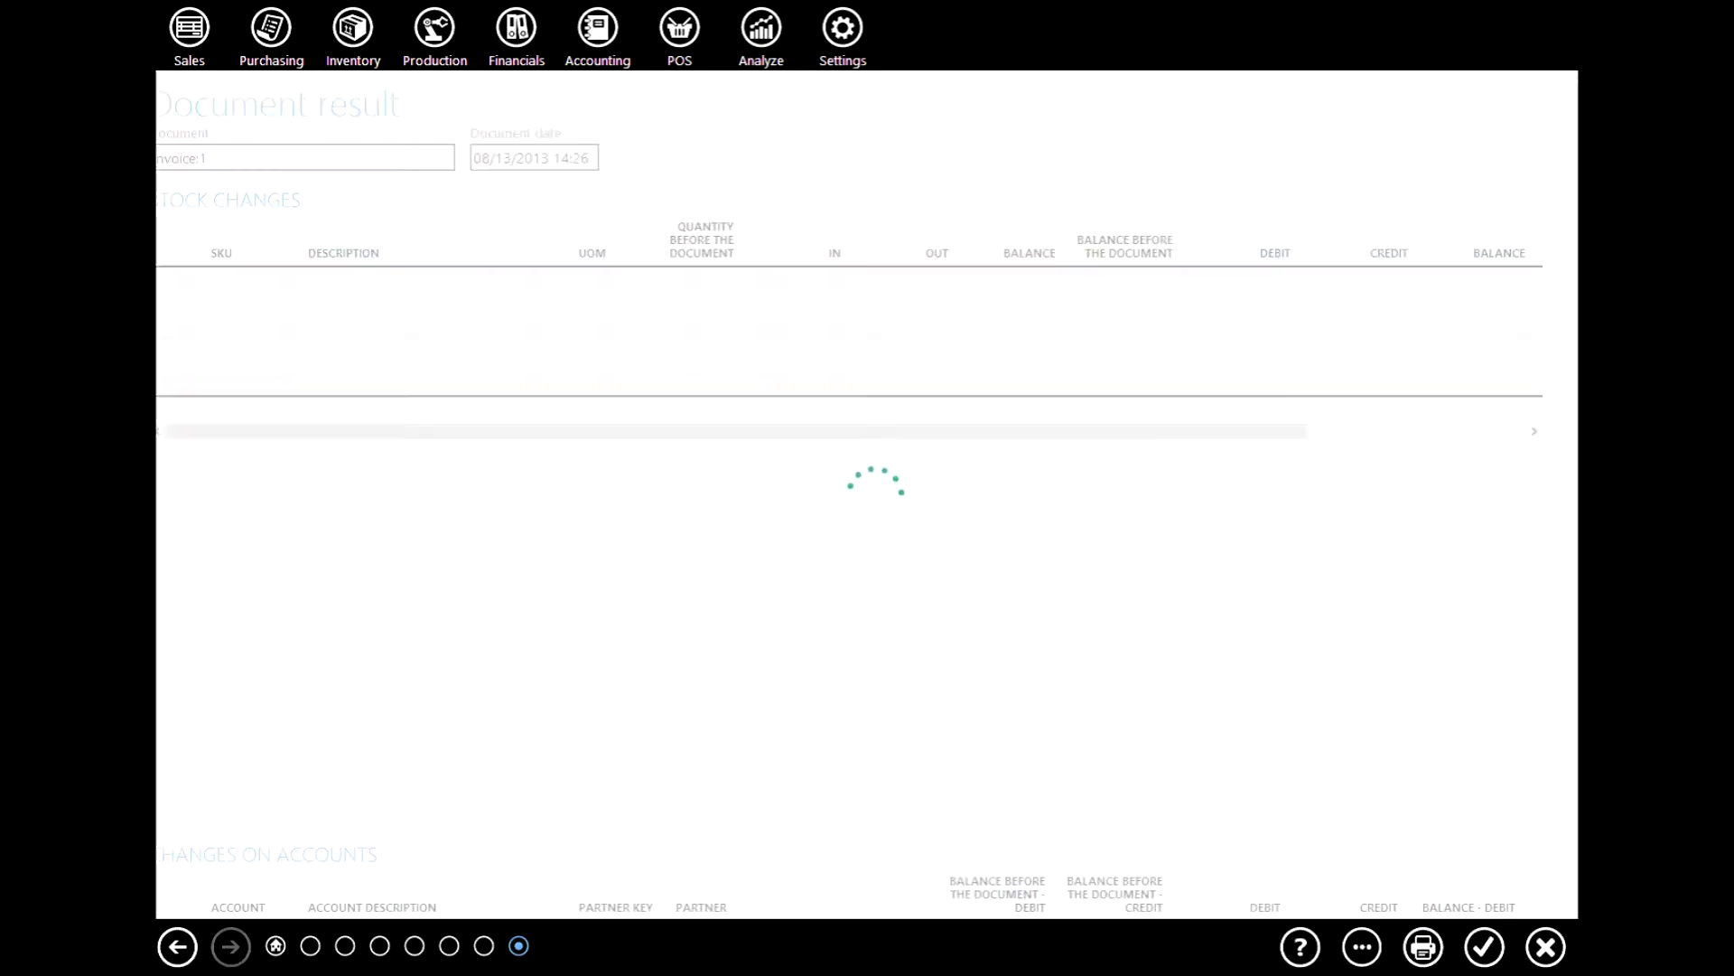
scroll(867, 497, down, 1)
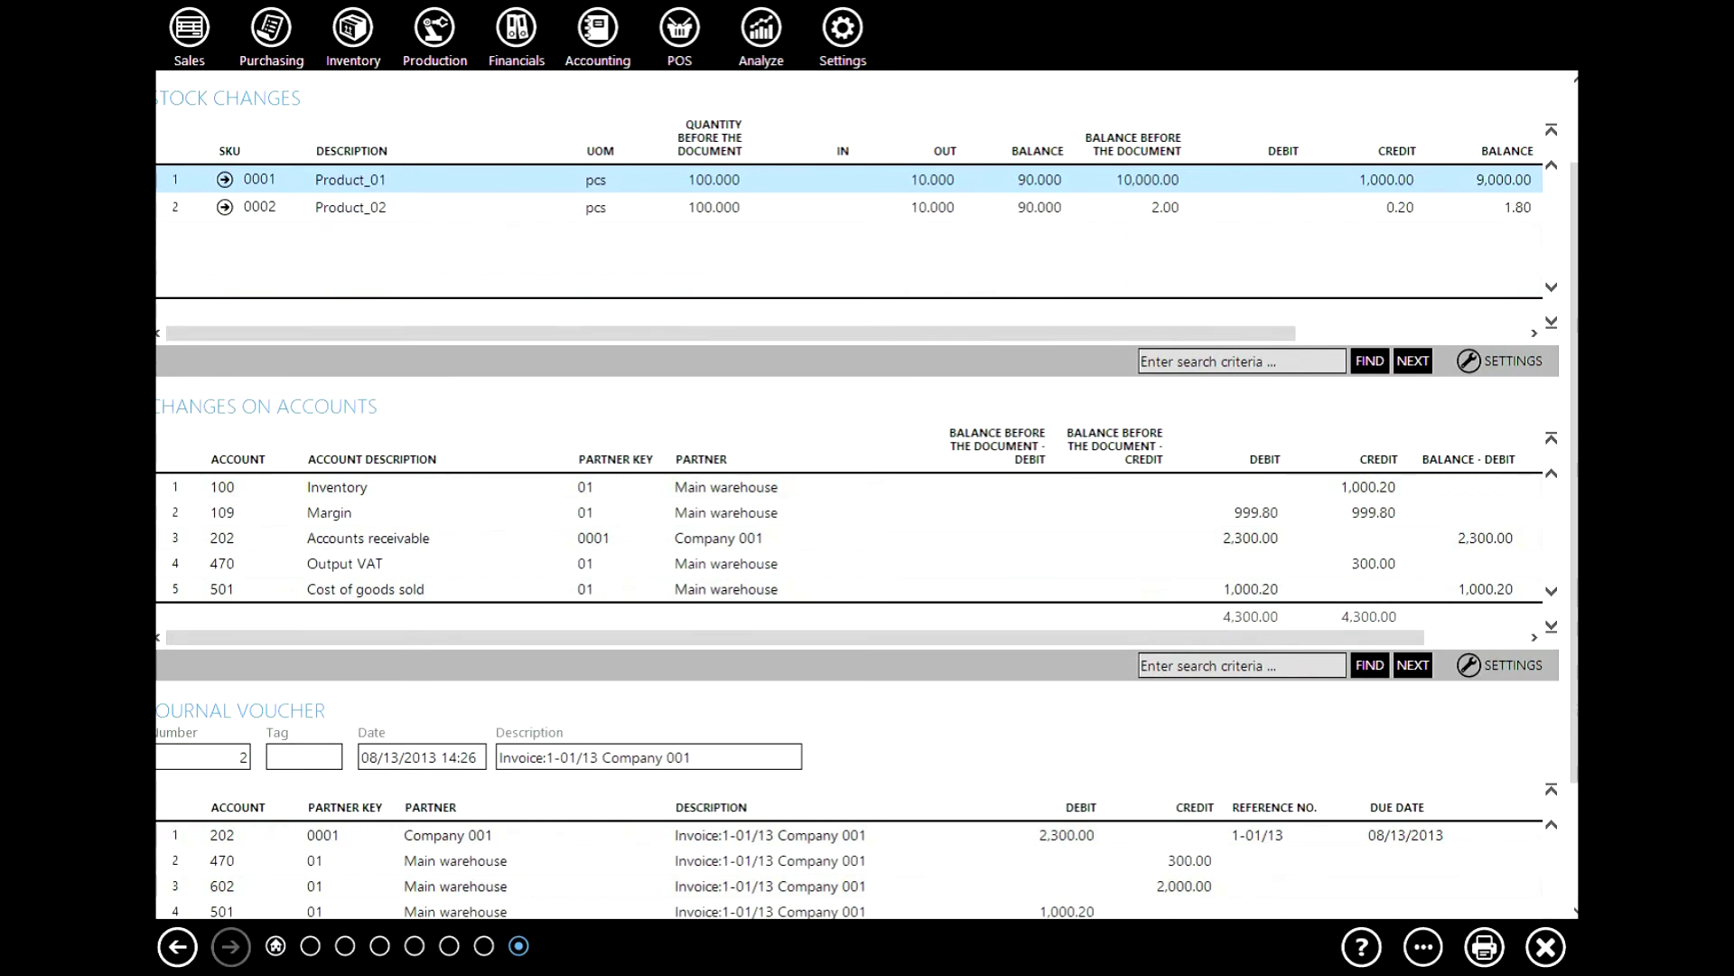
scroll(868, 497, down, 2)
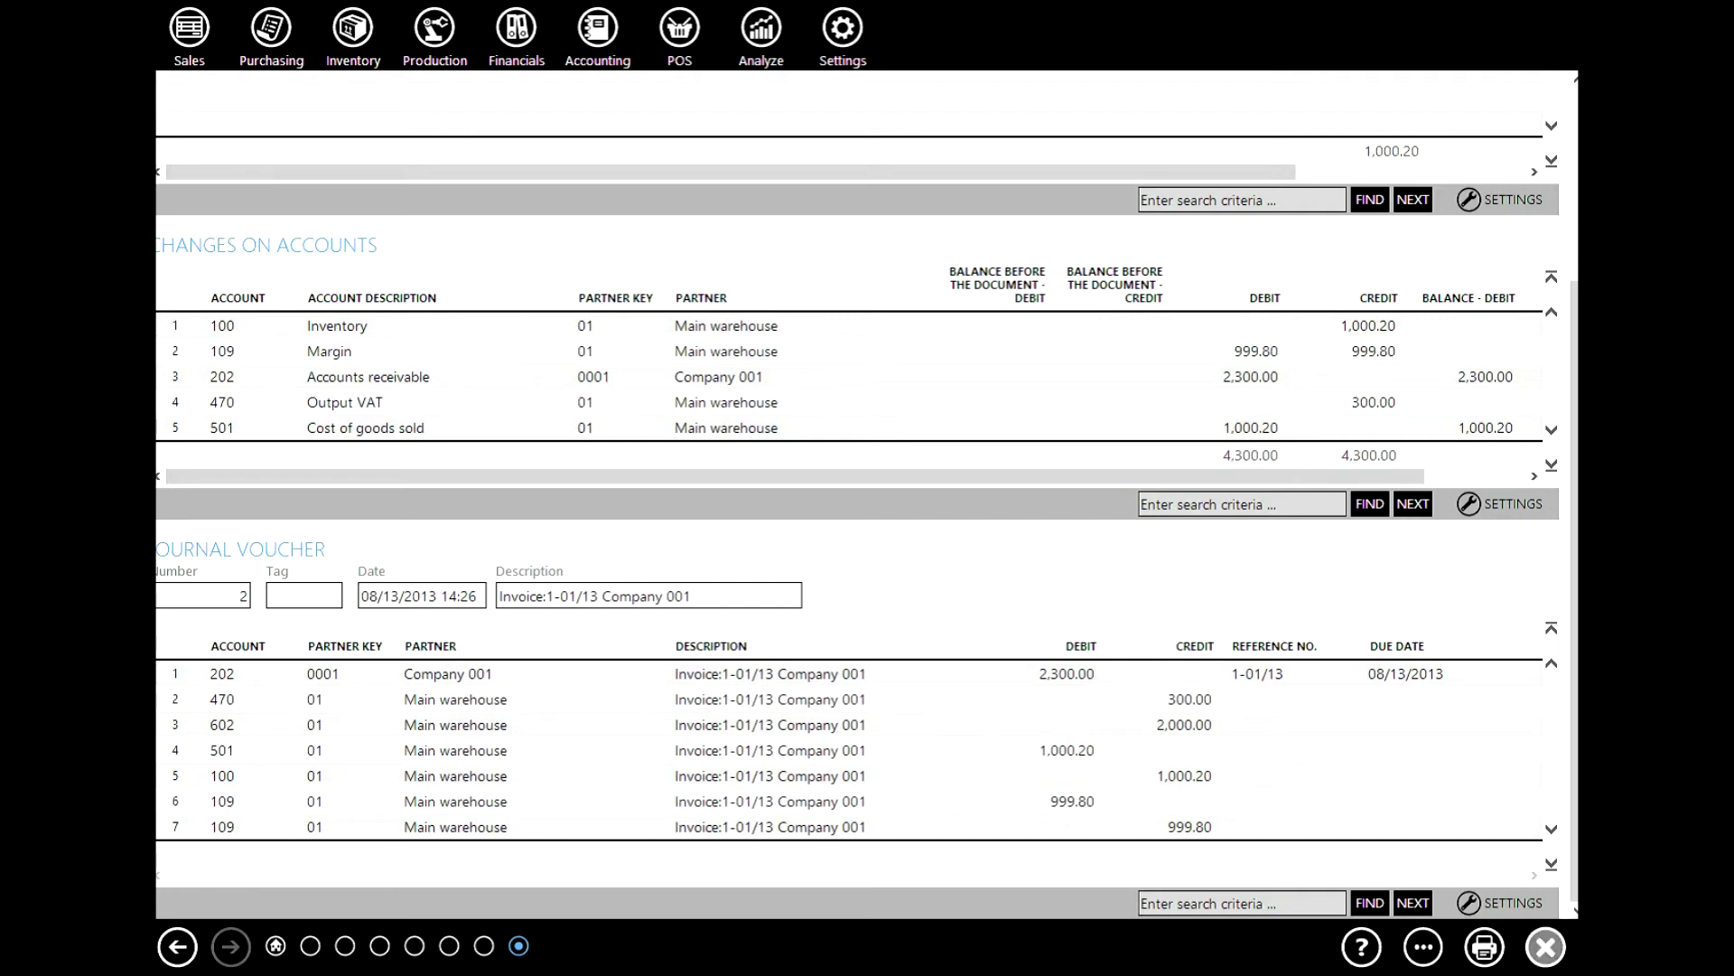
click(1546, 946)
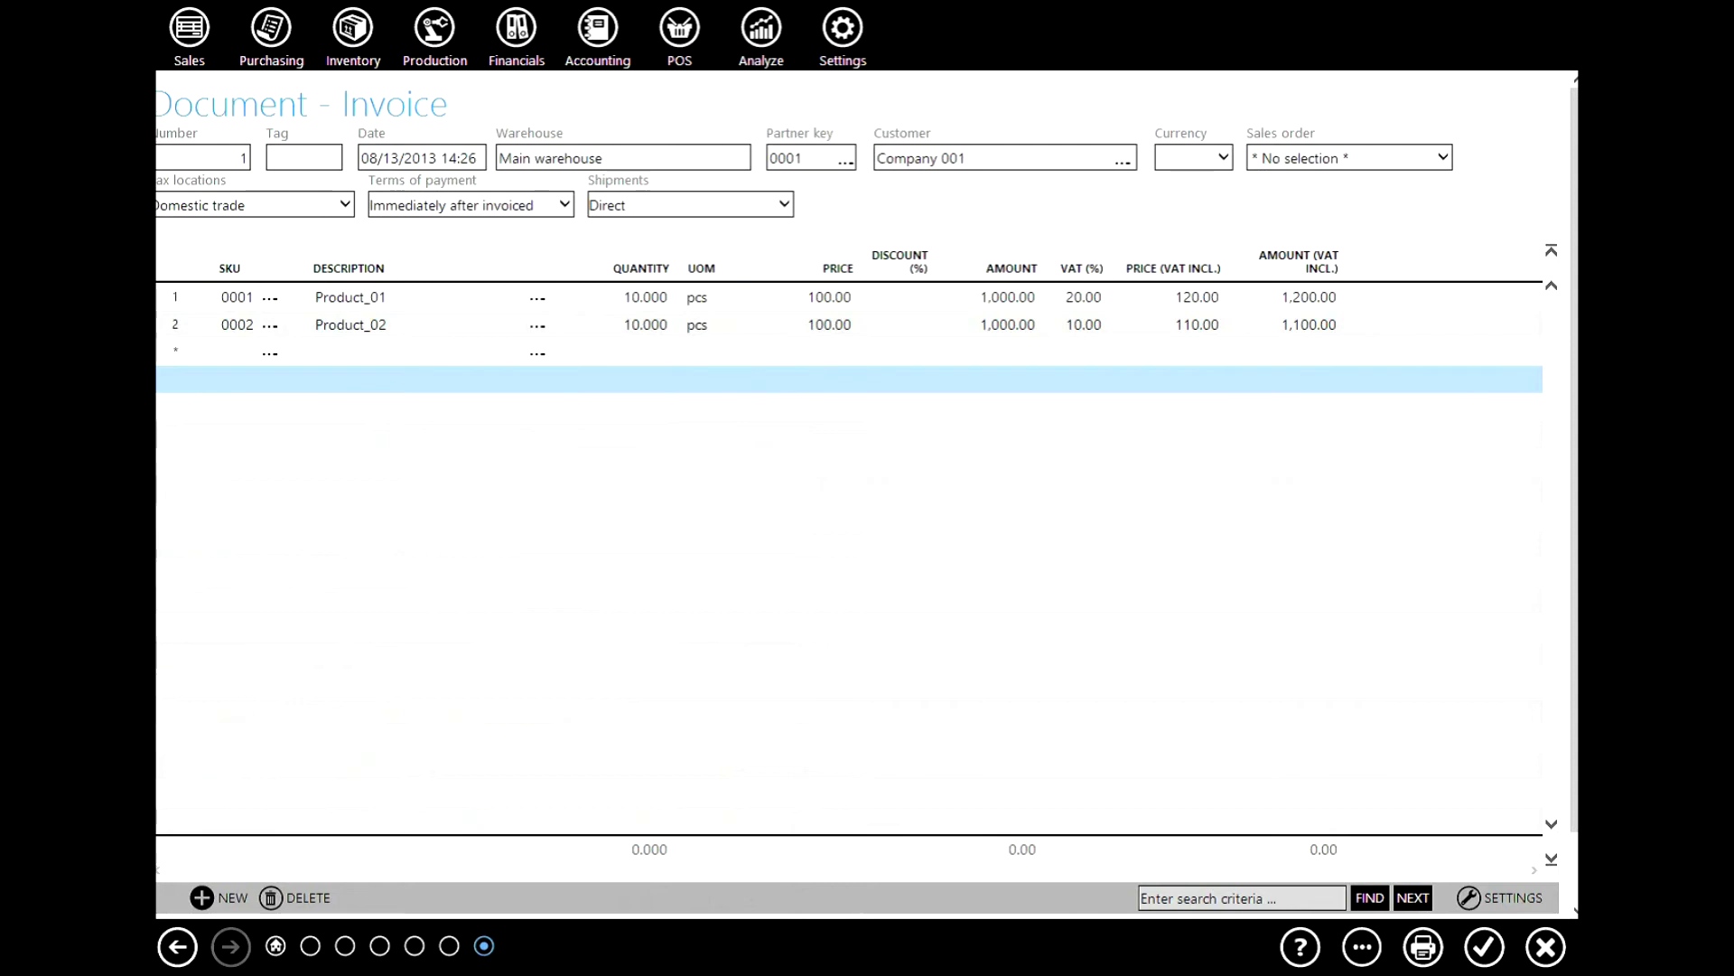
click(1484, 947)
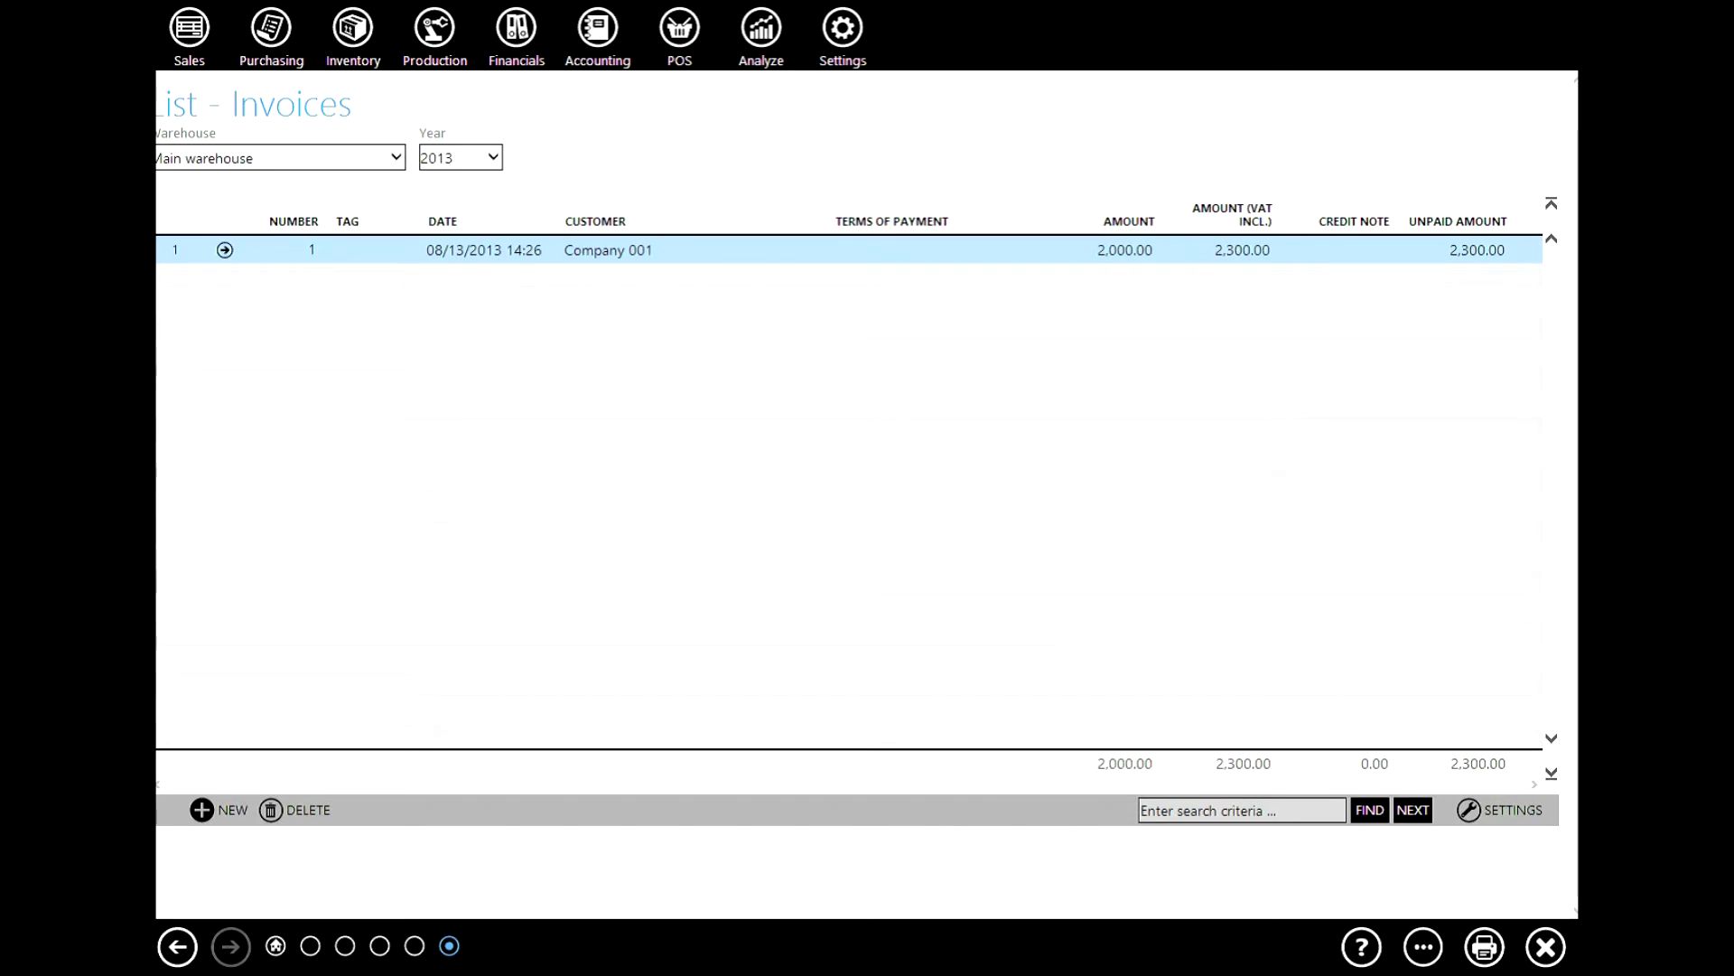
- Start a second sales invoice and choose Exp_Partener as the customer
click(201, 809)
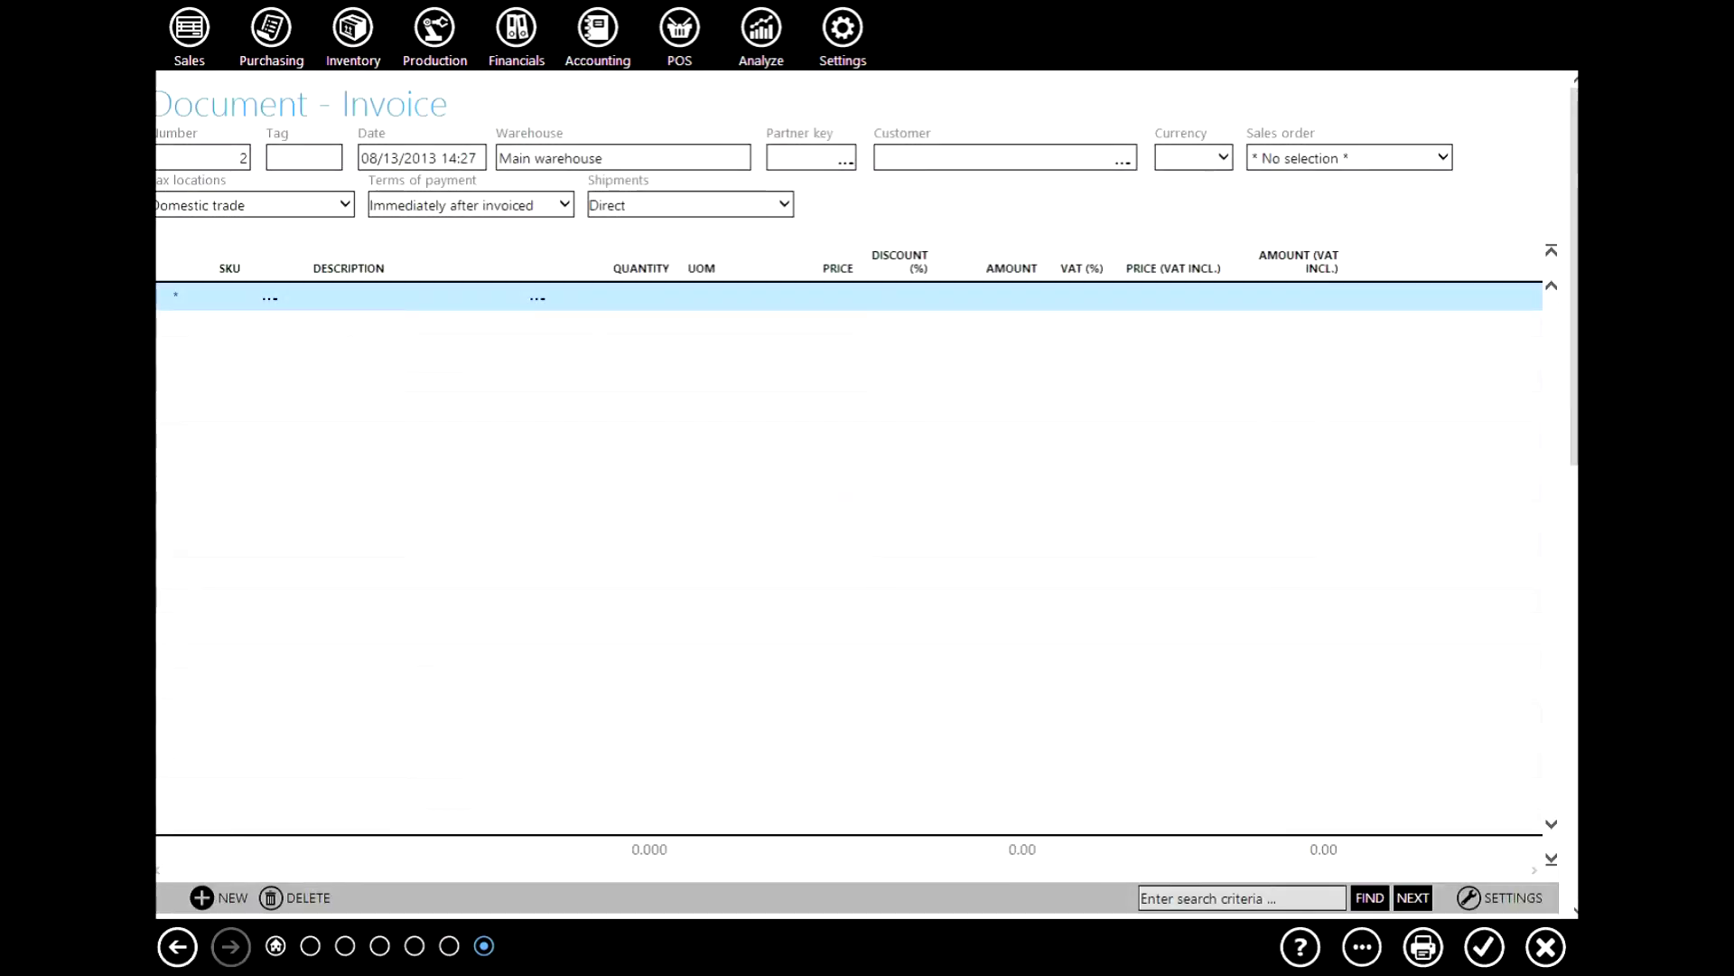
click(844, 159)
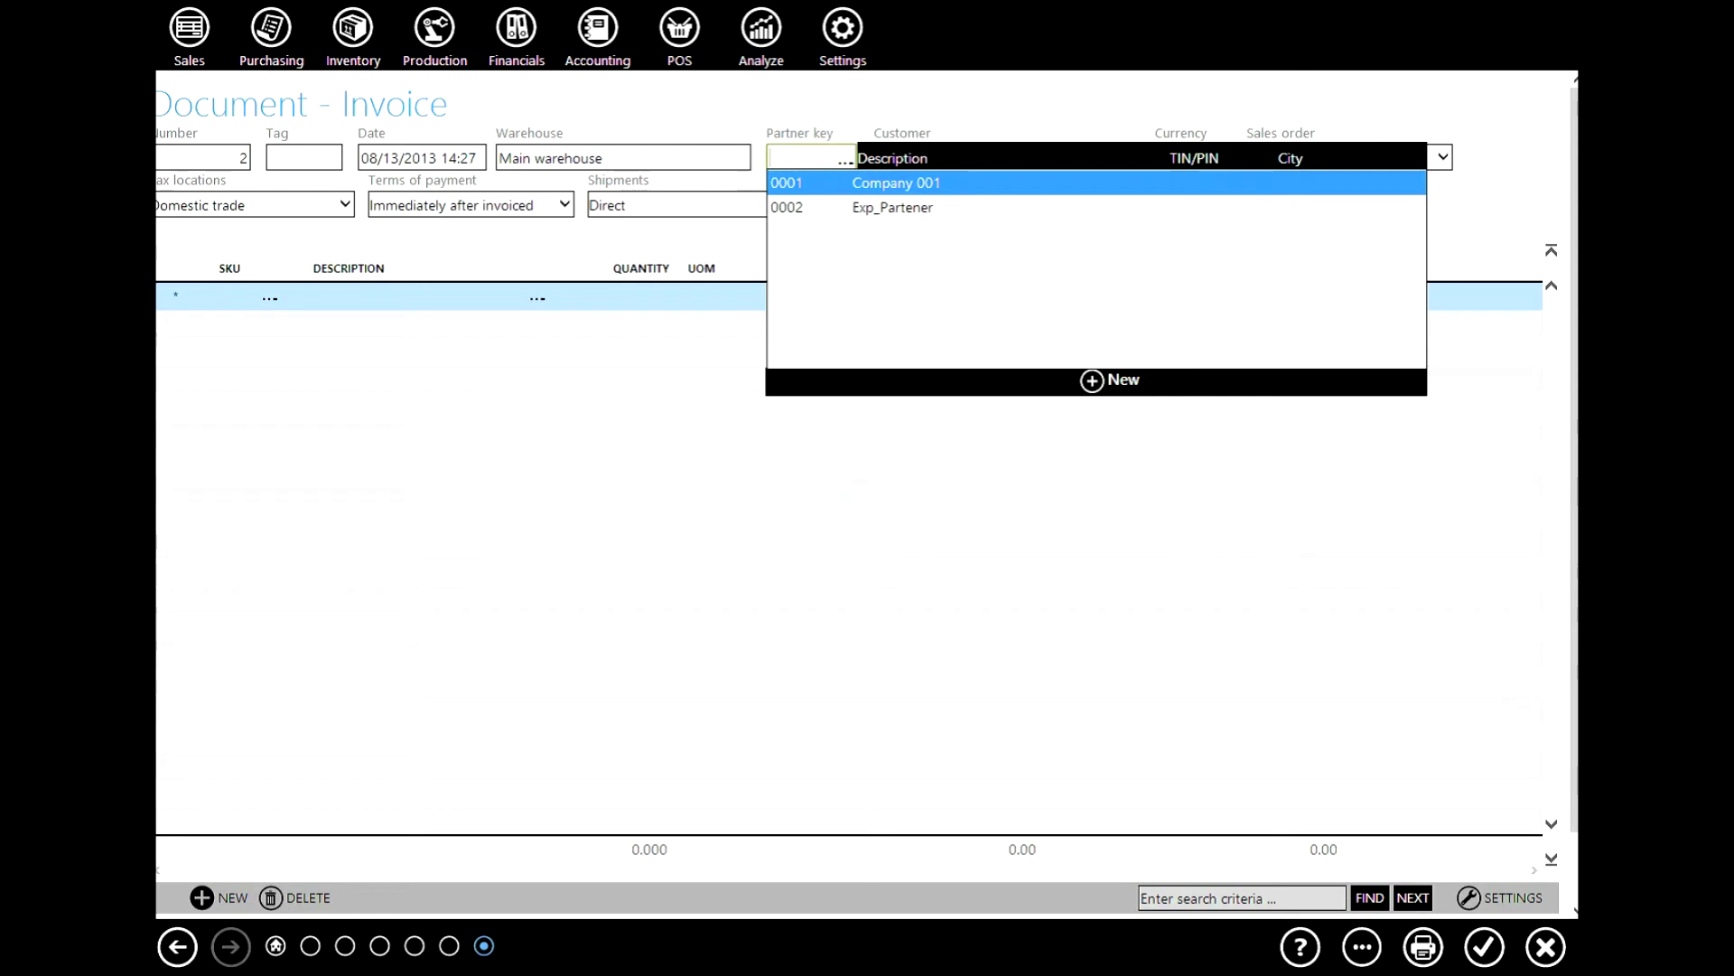
click(892, 208)
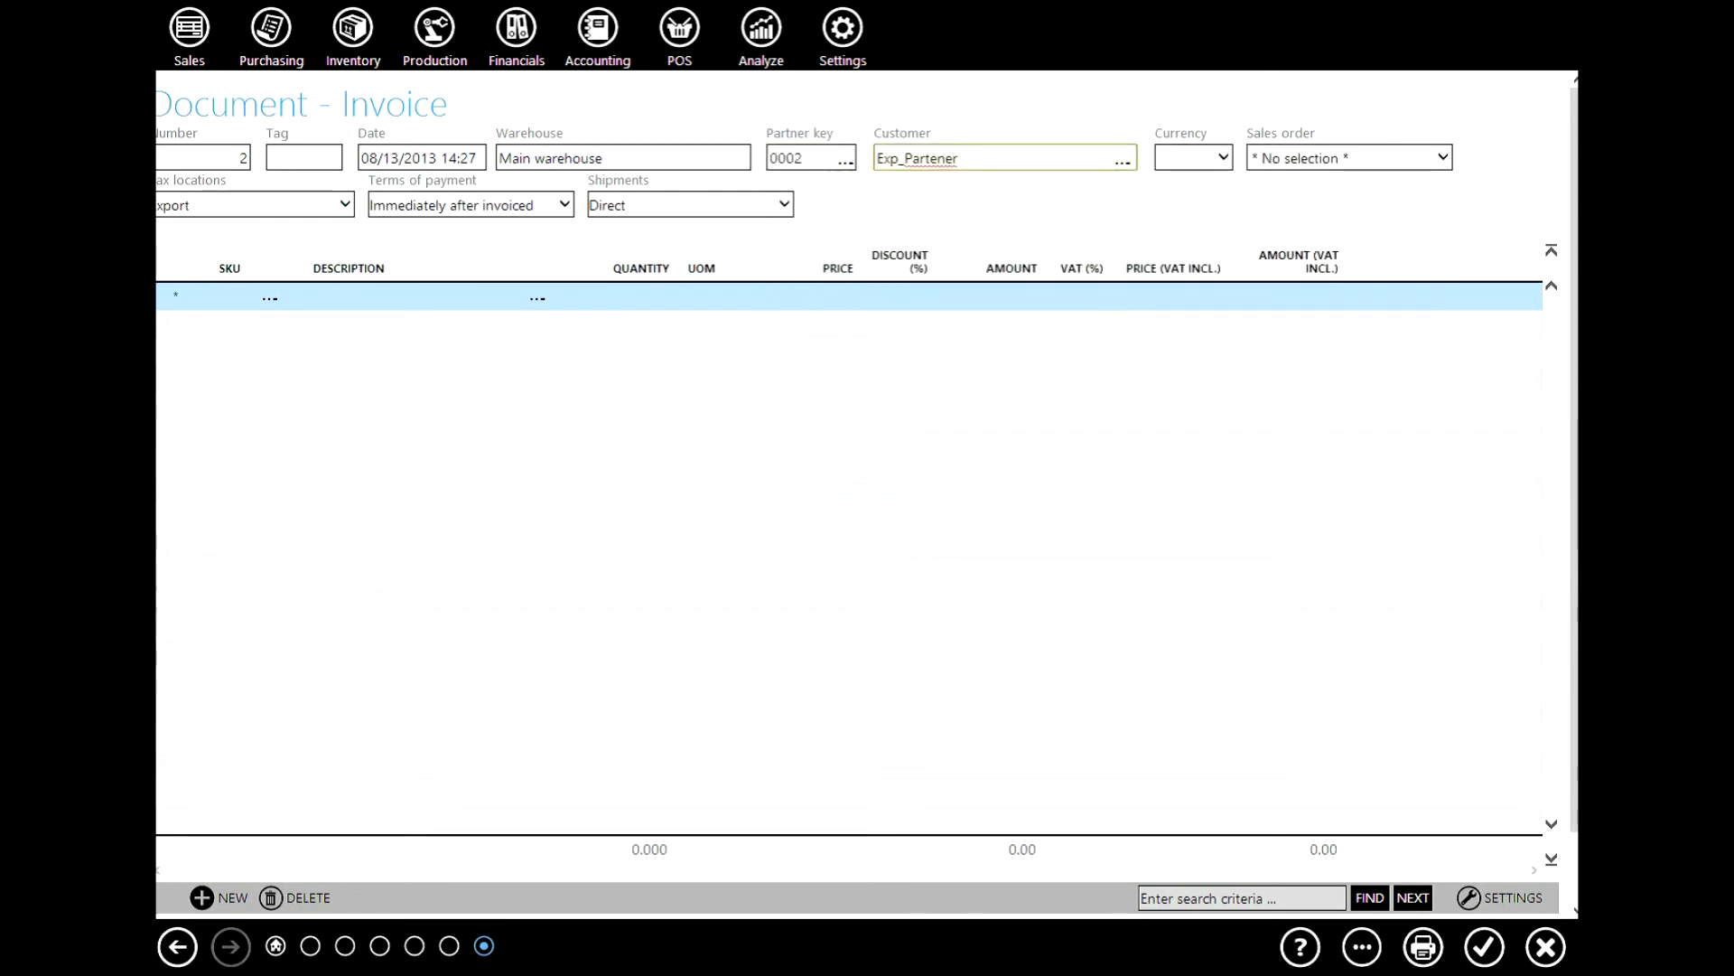
- Add Product_01 to the Exp_Partener invoice with a quantity of 10 and a price of 100
click(270, 298)
click(334, 324)
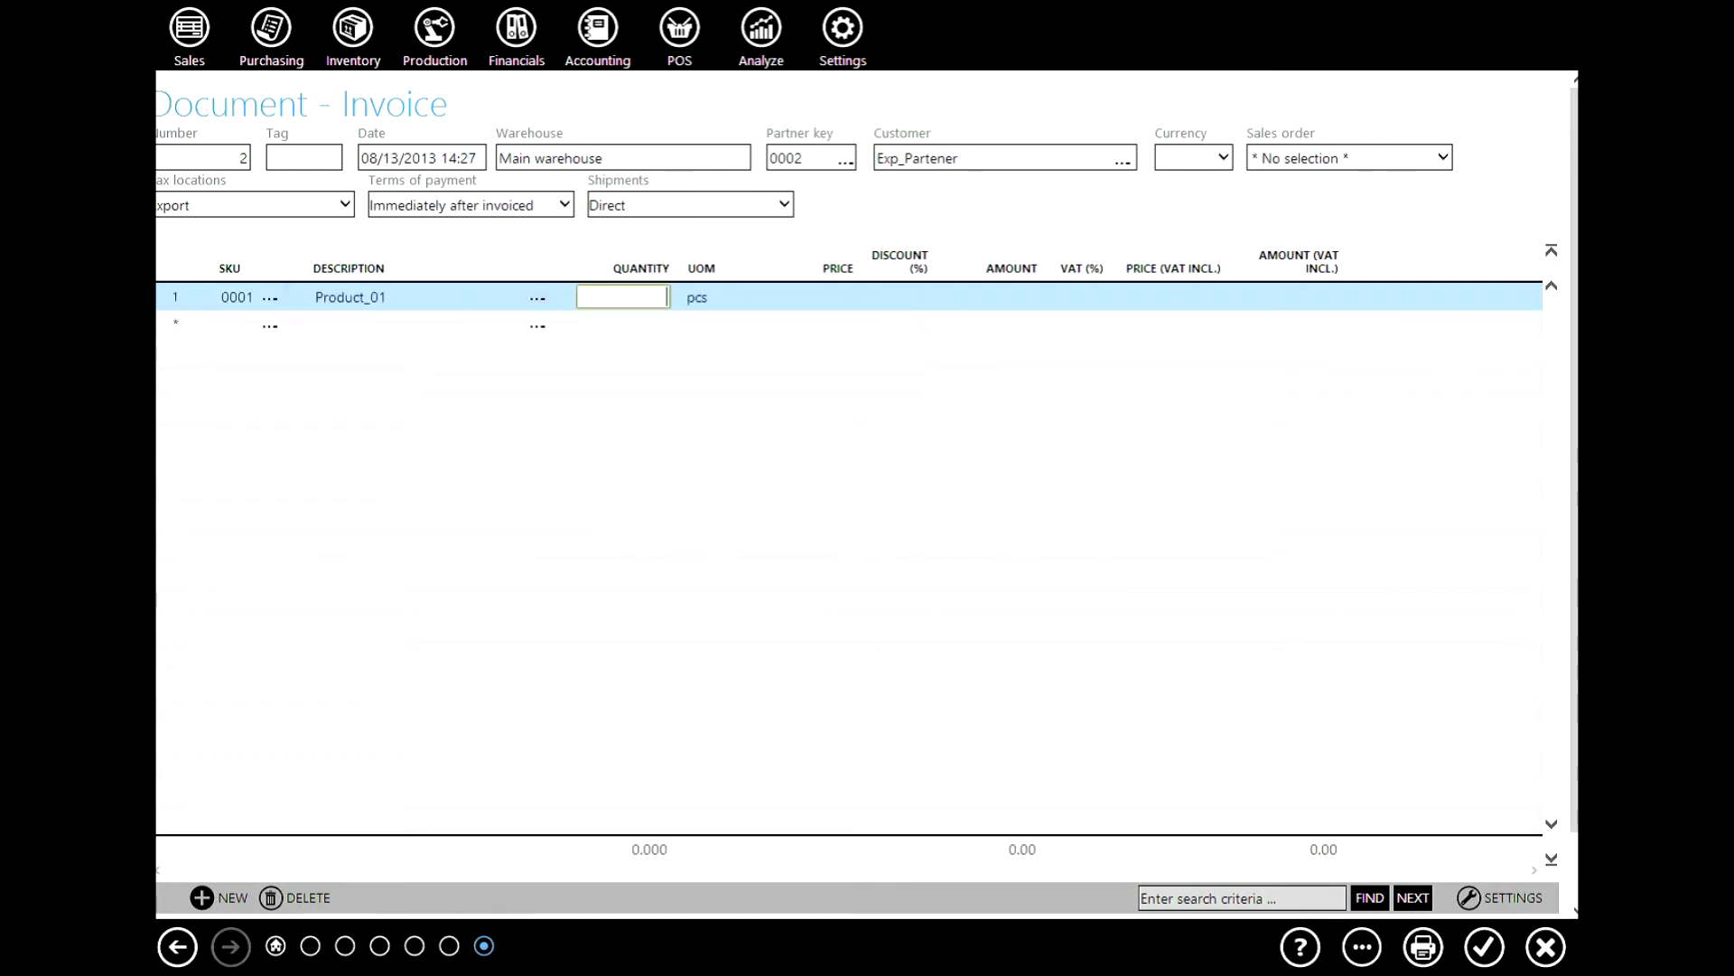
text(10)
key(Tab)
key(Tab)
text(100)
key(Tab)
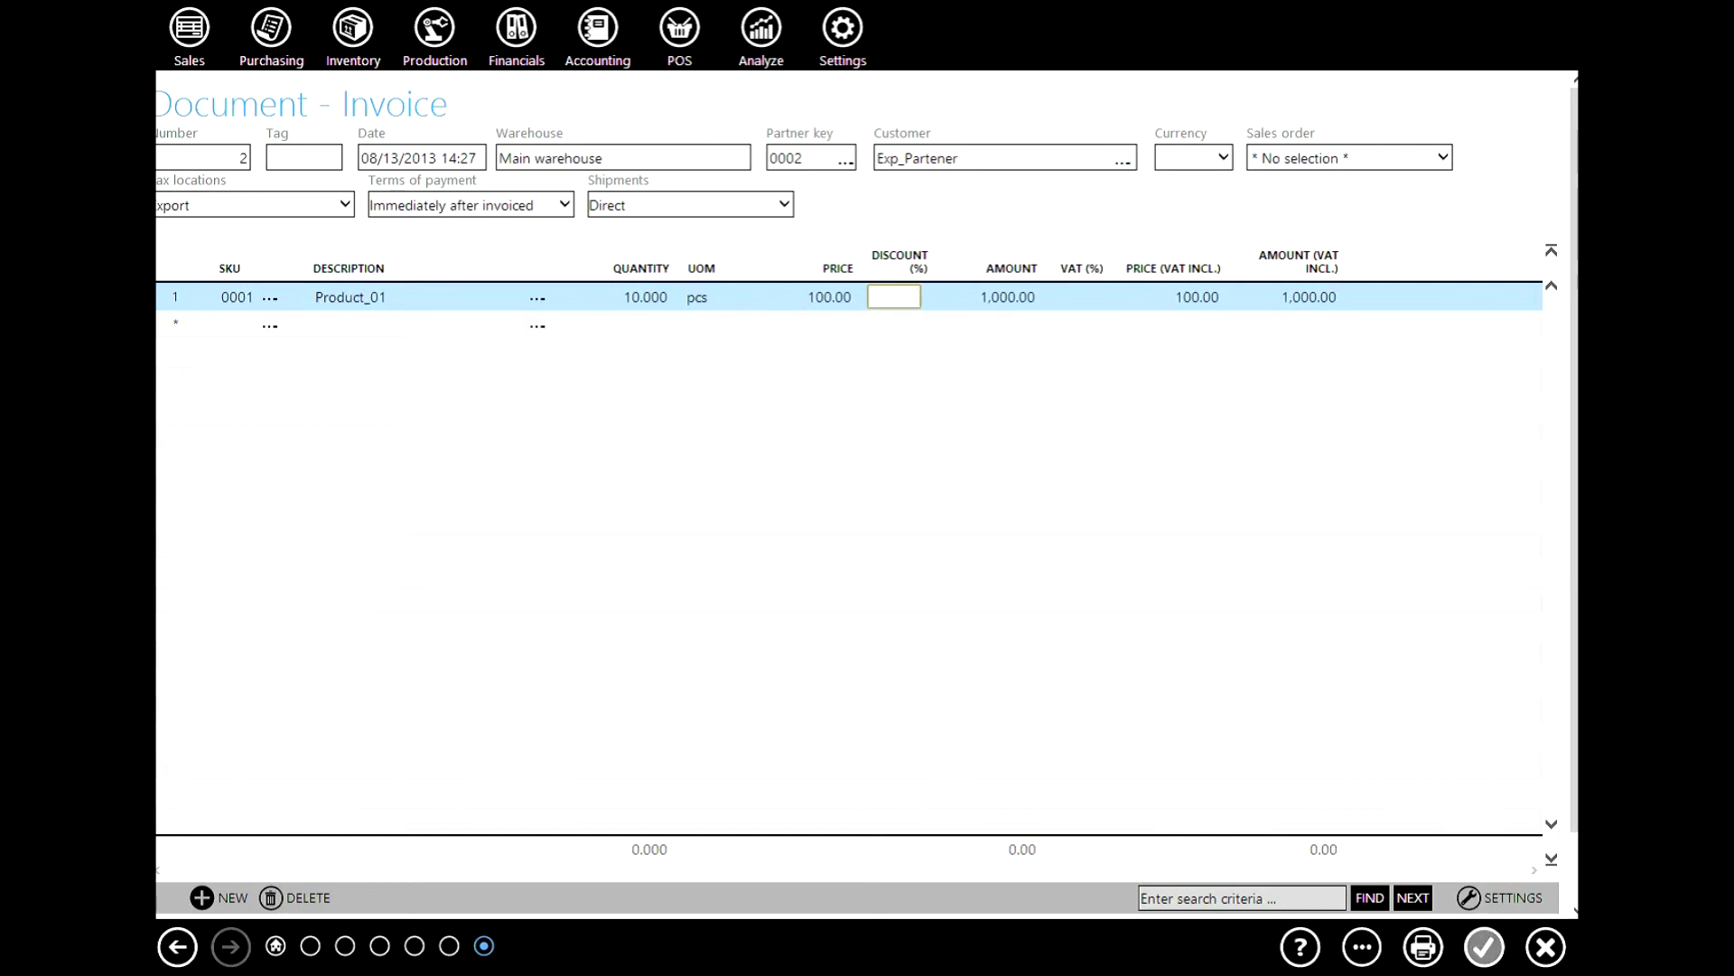
- Examine the account changes and journal voucher in the Exp_Partener invoice's document result, and return to the invoice
click(1362, 946)
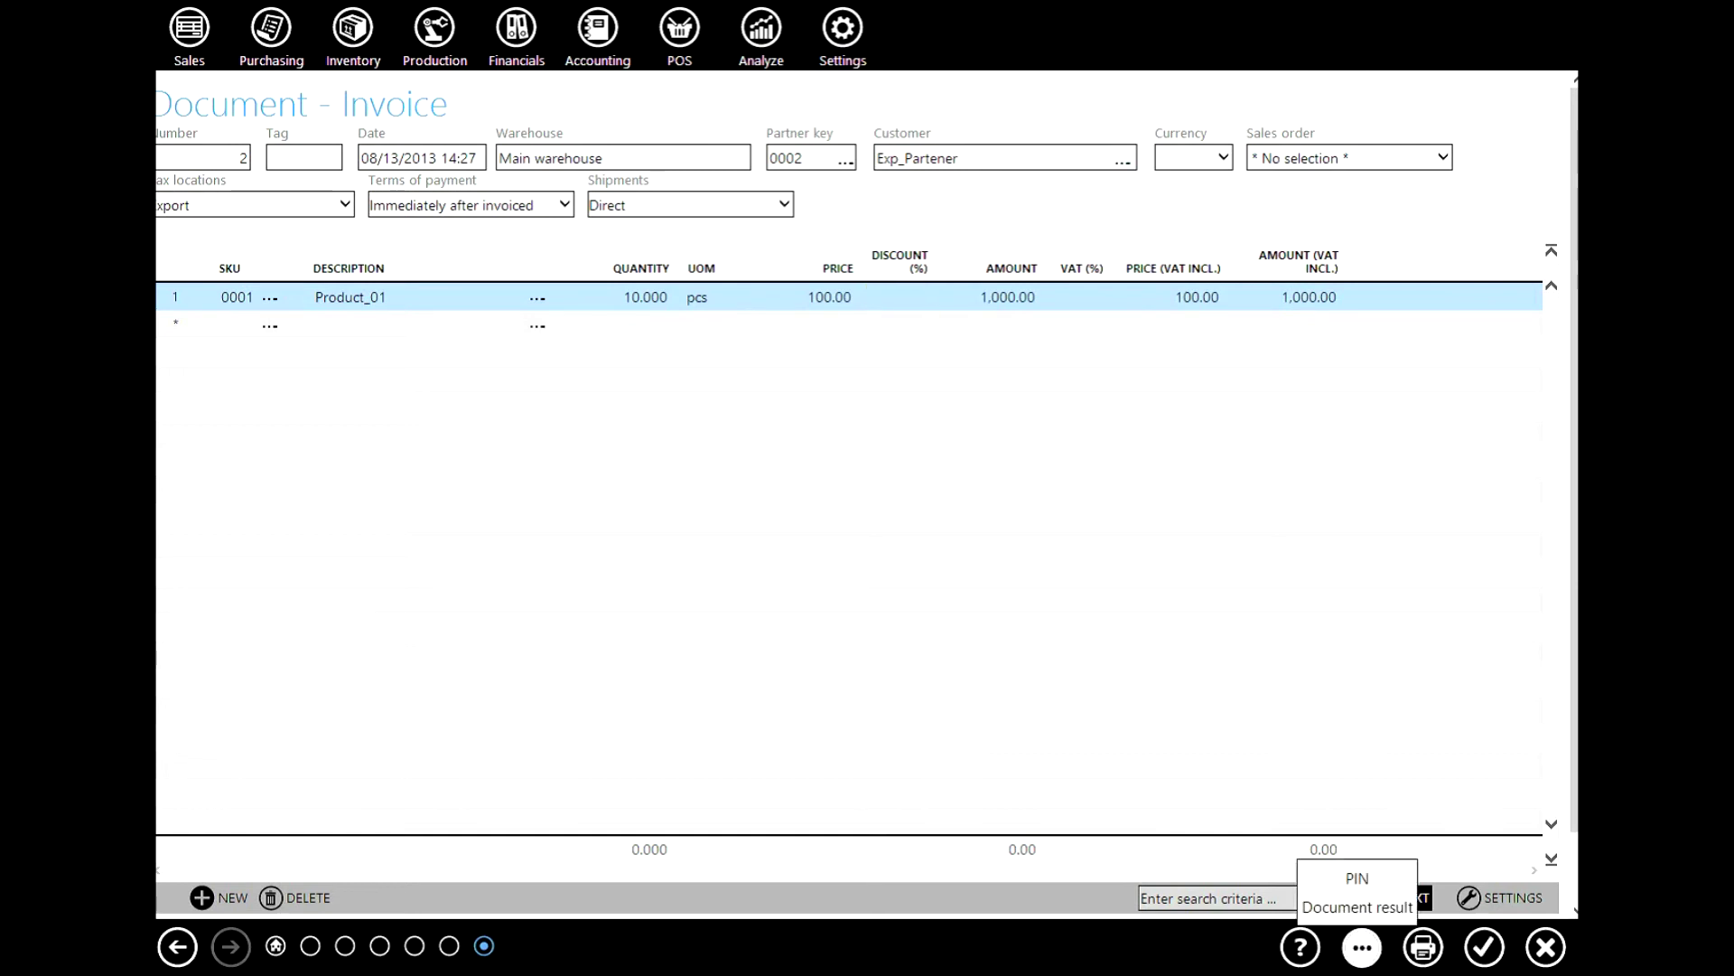
click(1357, 906)
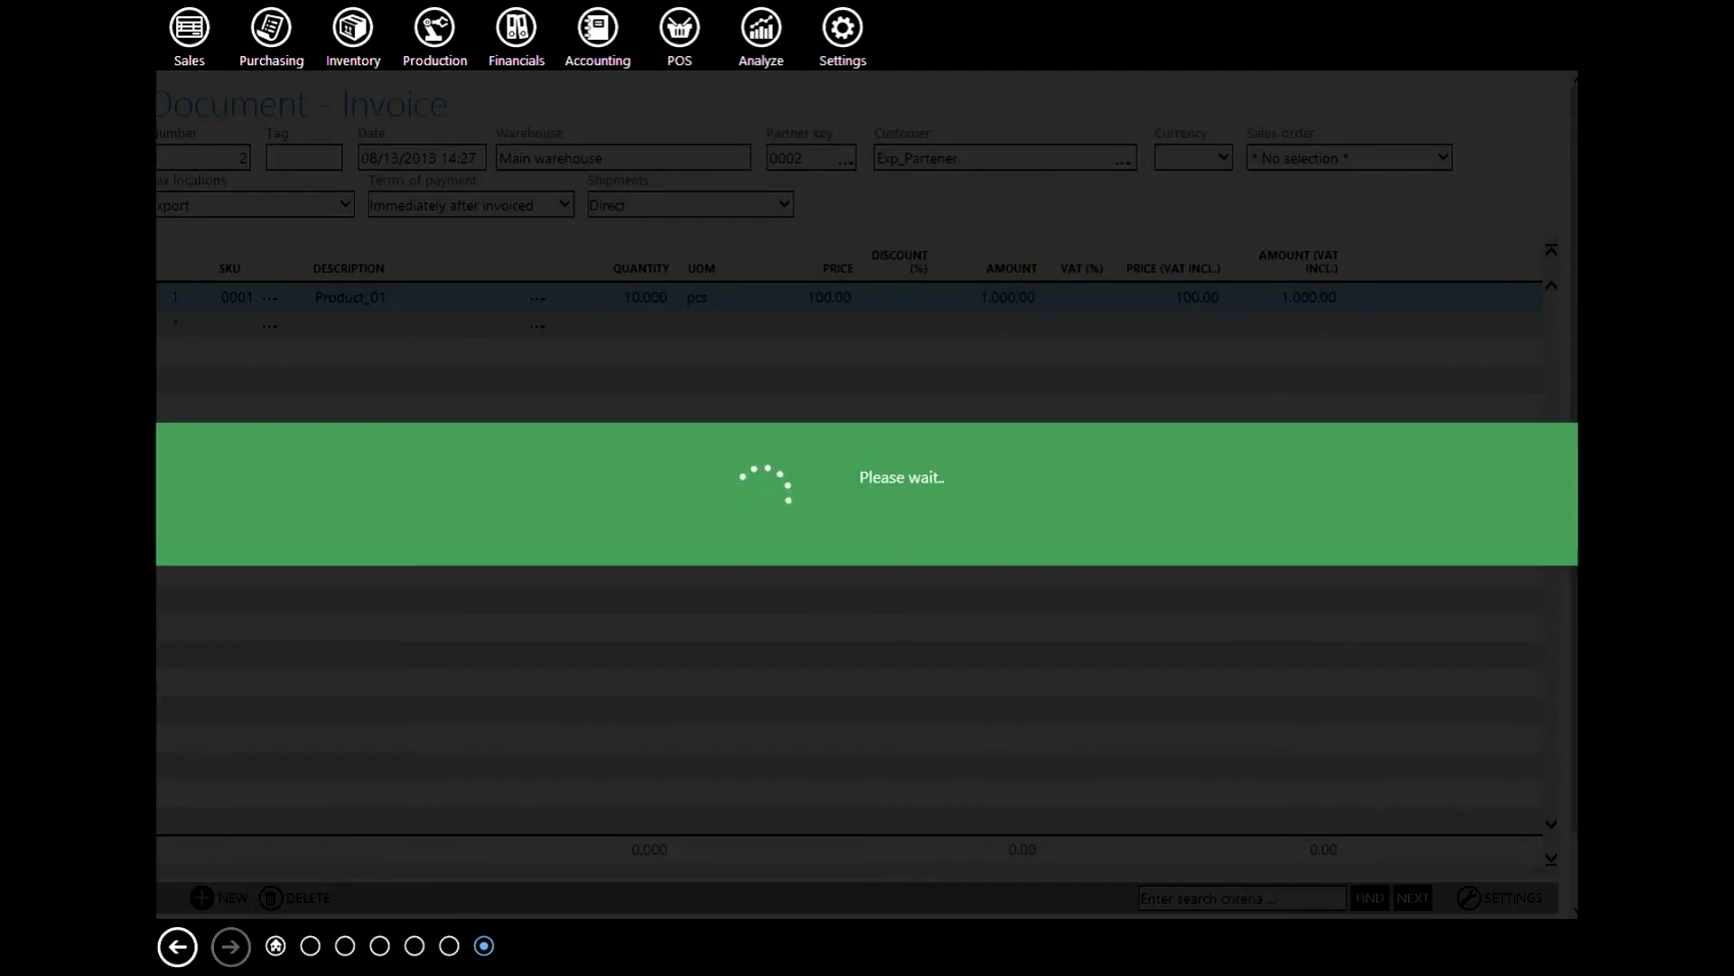
scroll(867, 495, down, 3)
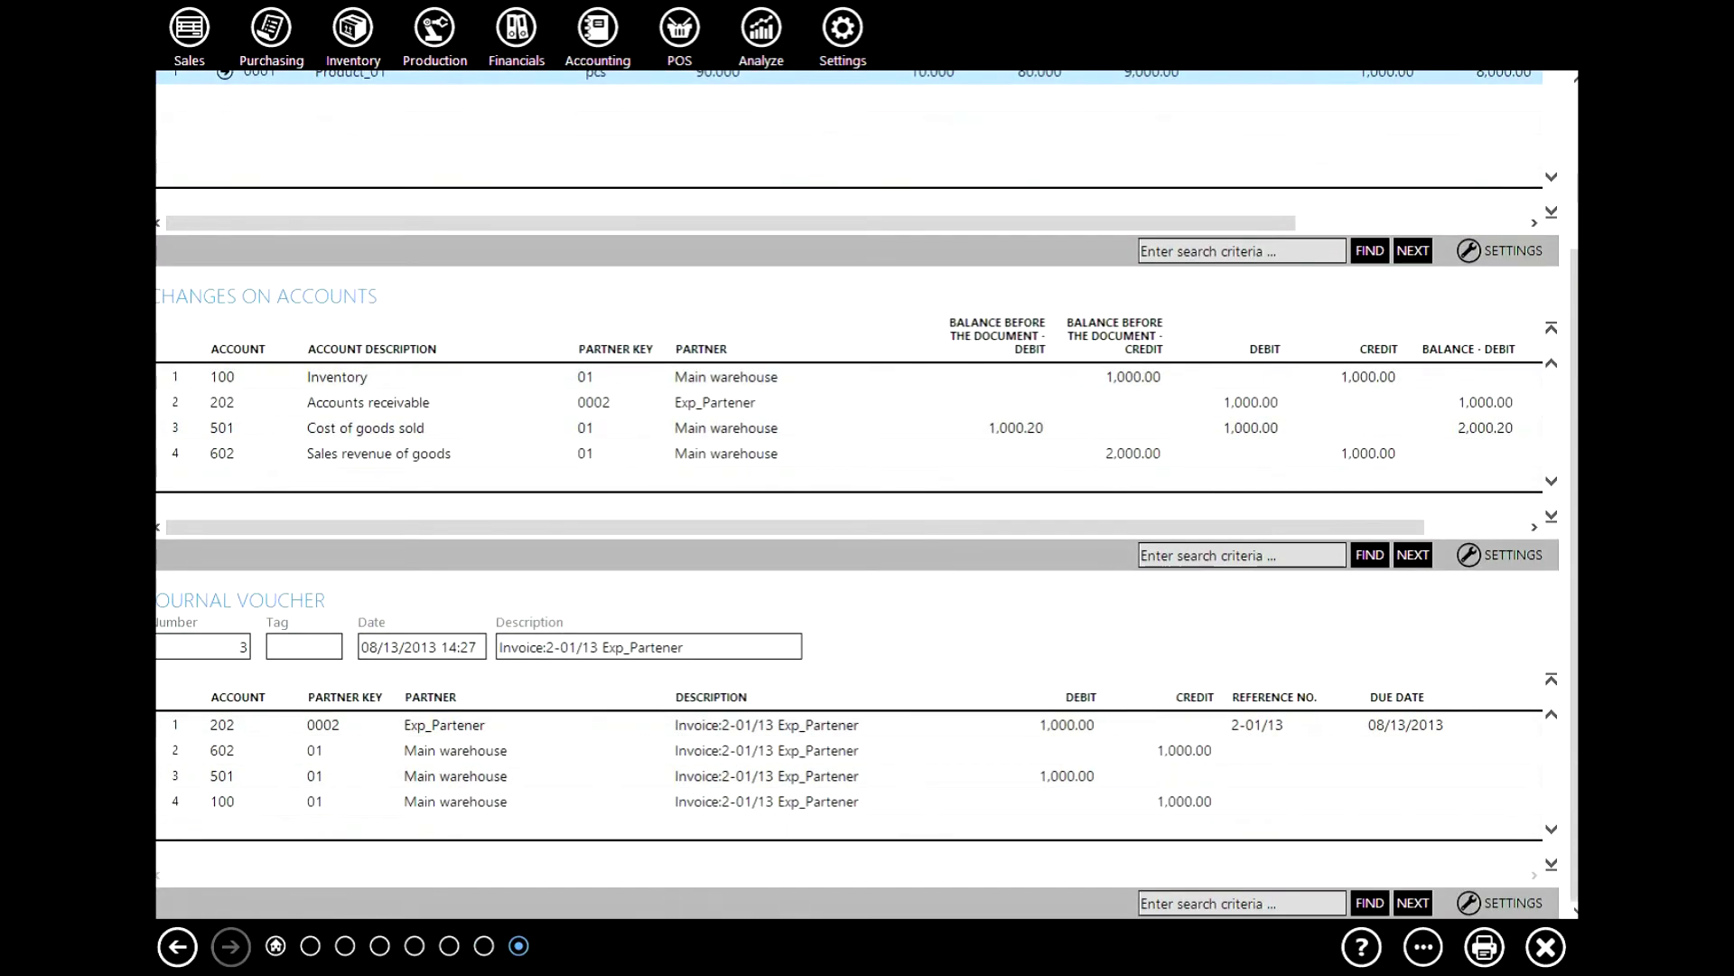
scroll(867, 495, up, 2)
click(1546, 947)
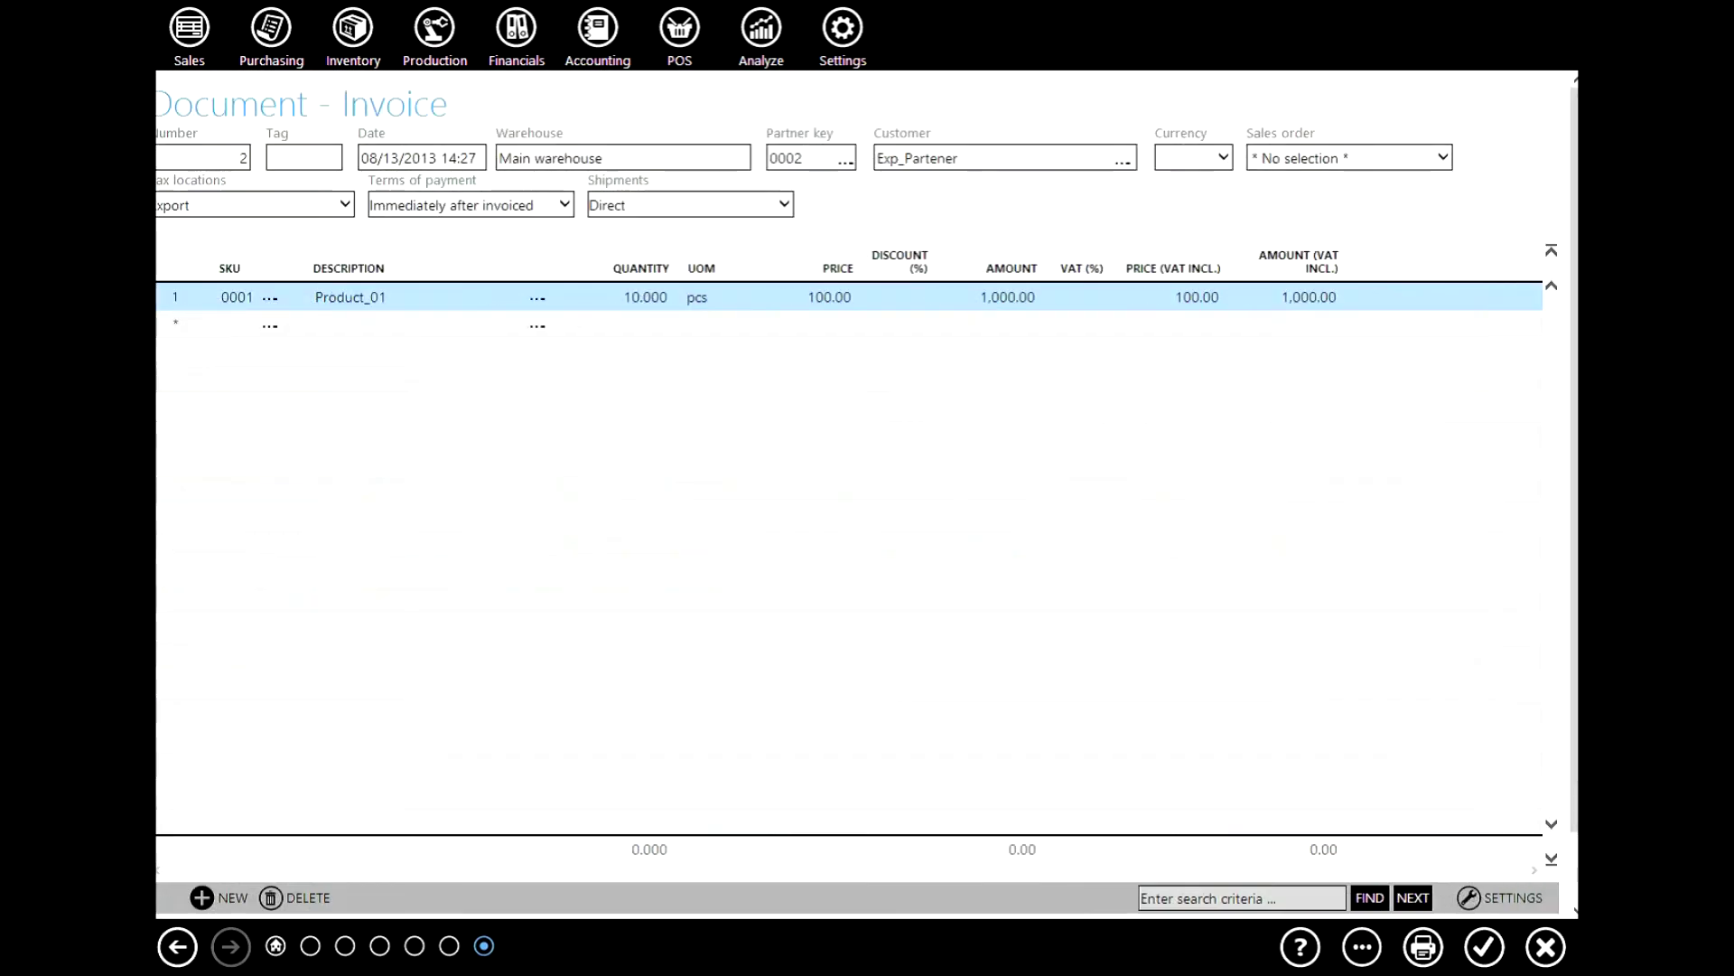